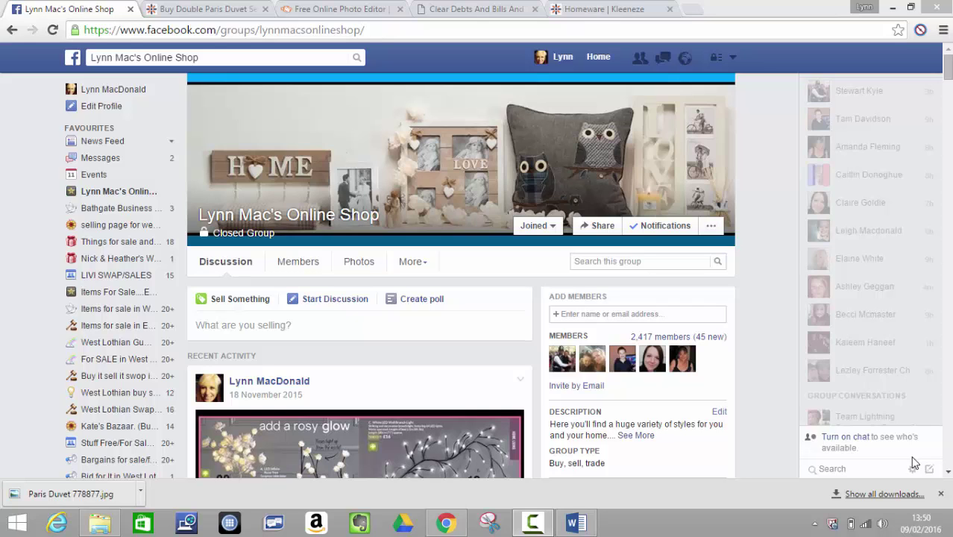
- Glance at the Double Paris Duvet Set page, scroll through older shop group posts, then return to it
left_click(192, 9)
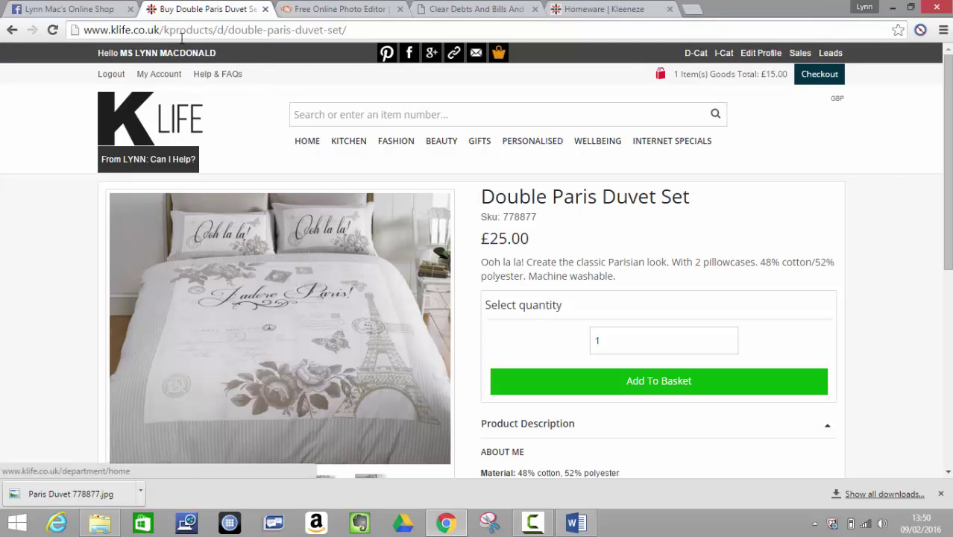
left_click(67, 9)
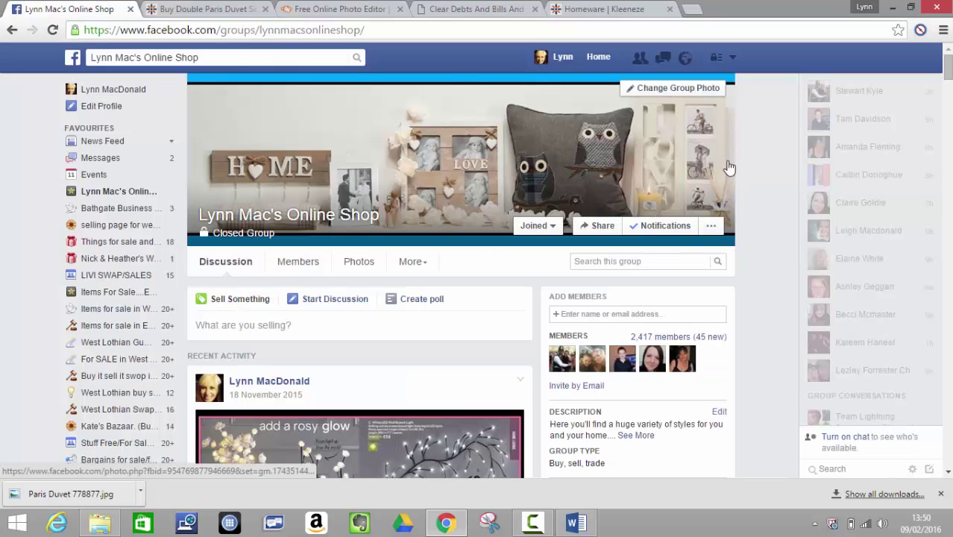
left_click_drag(950, 72, 949, 444)
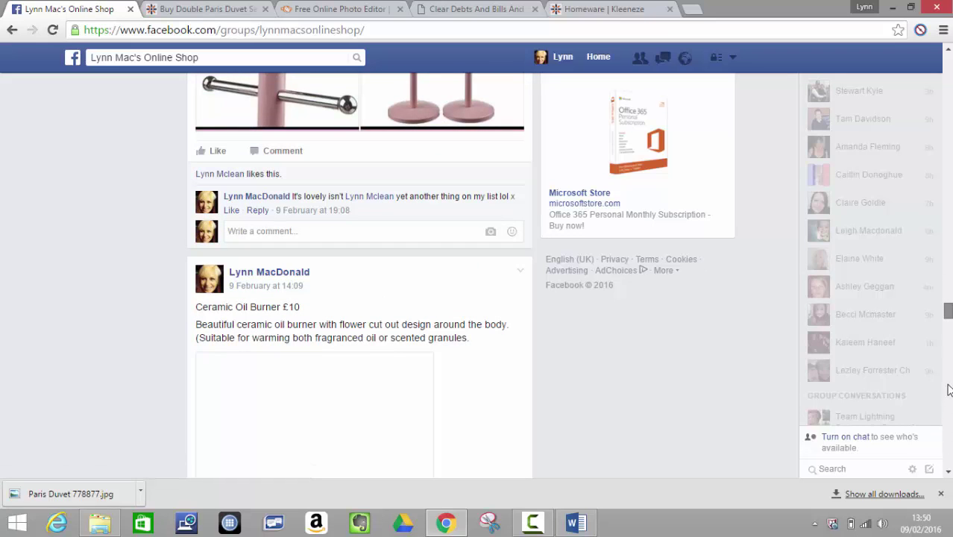
left_click_drag(948, 308, 944, 138)
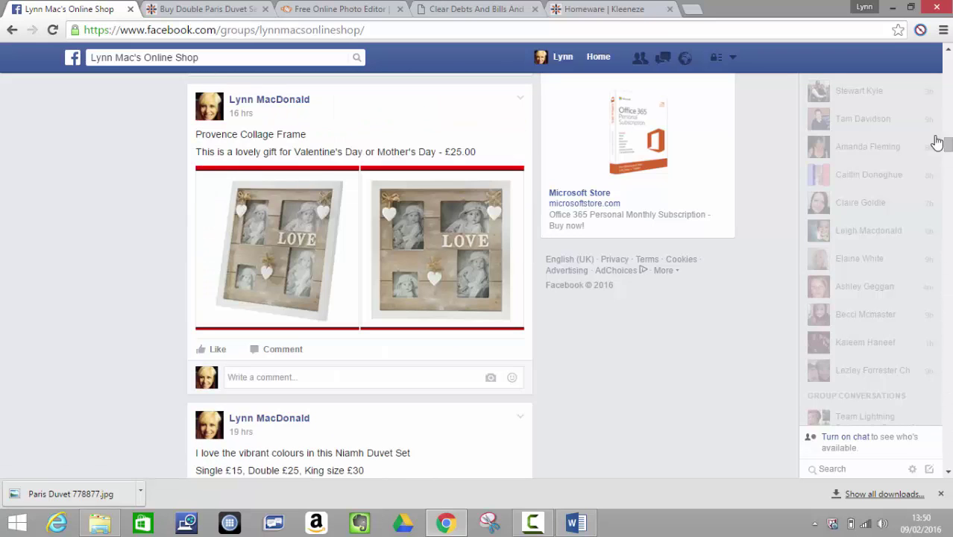
left_click(949, 50)
scroll(949, 50, "up", 6)
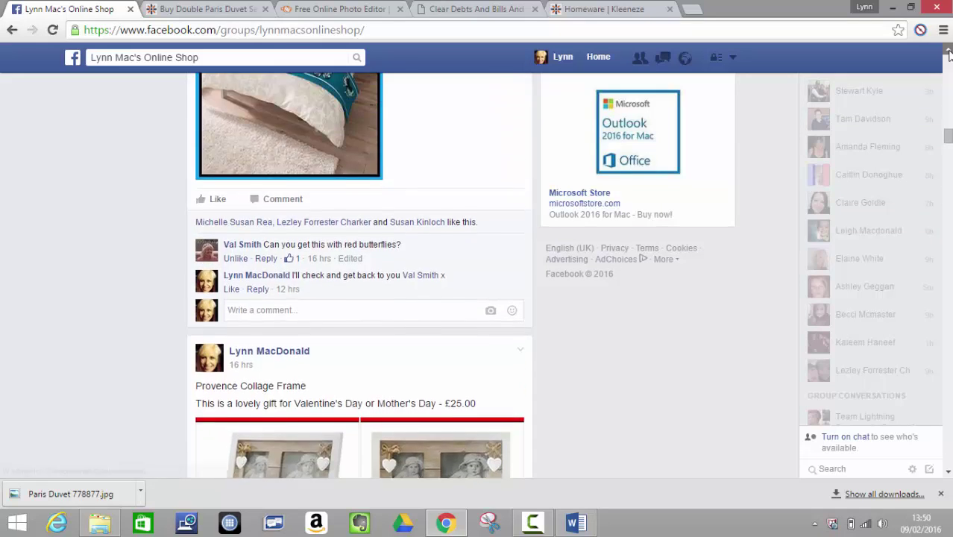
left_click(211, 10)
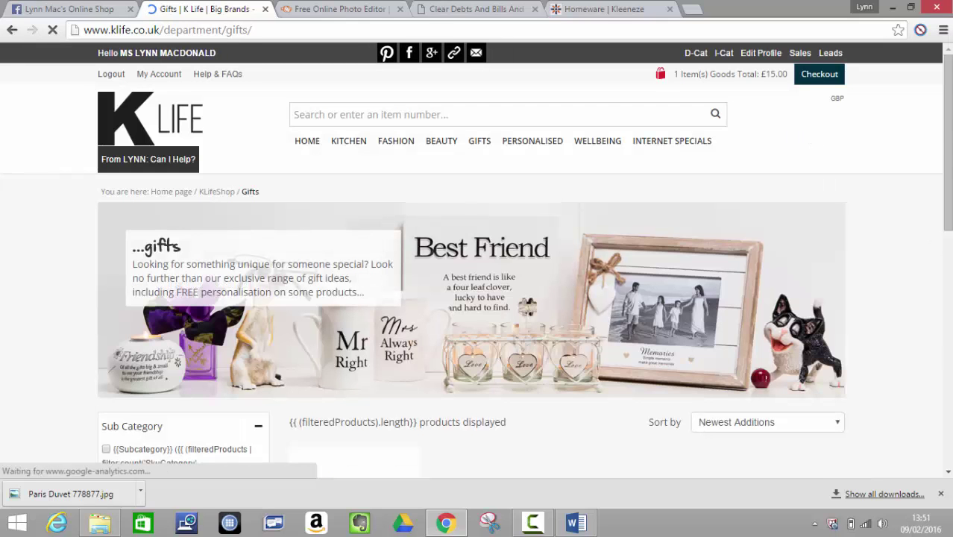
- Scroll through the K Life gifts to the If Found... Cufflinks product
left_click_drag(948, 72, 949, 129)
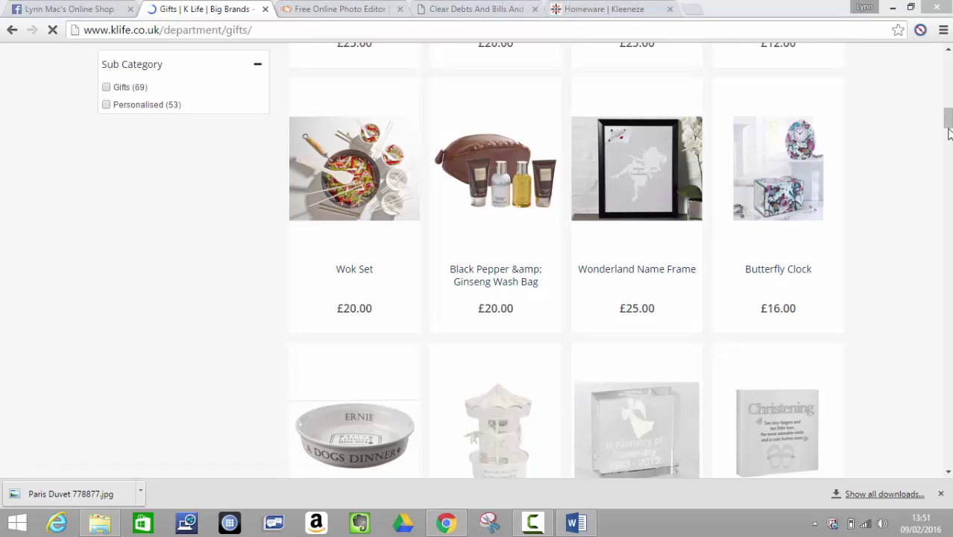
scroll(949, 131, "down", 1)
scroll(949, 131, "down", 2)
scroll(949, 146, "down", 2)
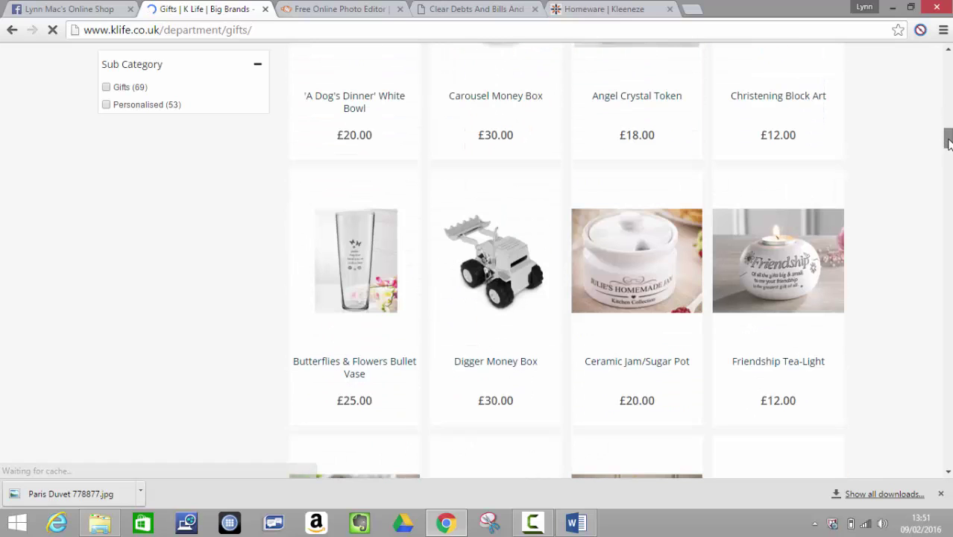
left_click(949, 475)
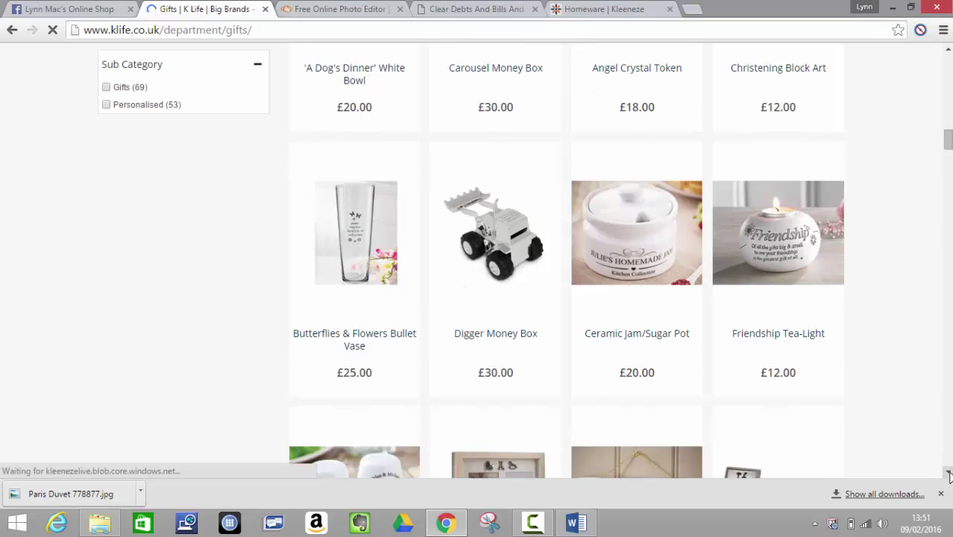
left_click(948, 474)
left_click(949, 475)
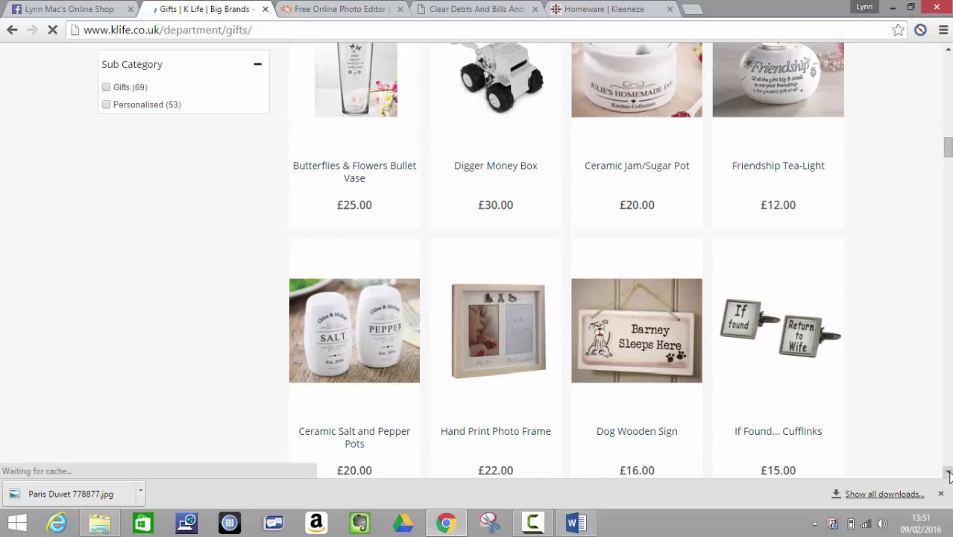
left_click(949, 474)
left_click(949, 475)
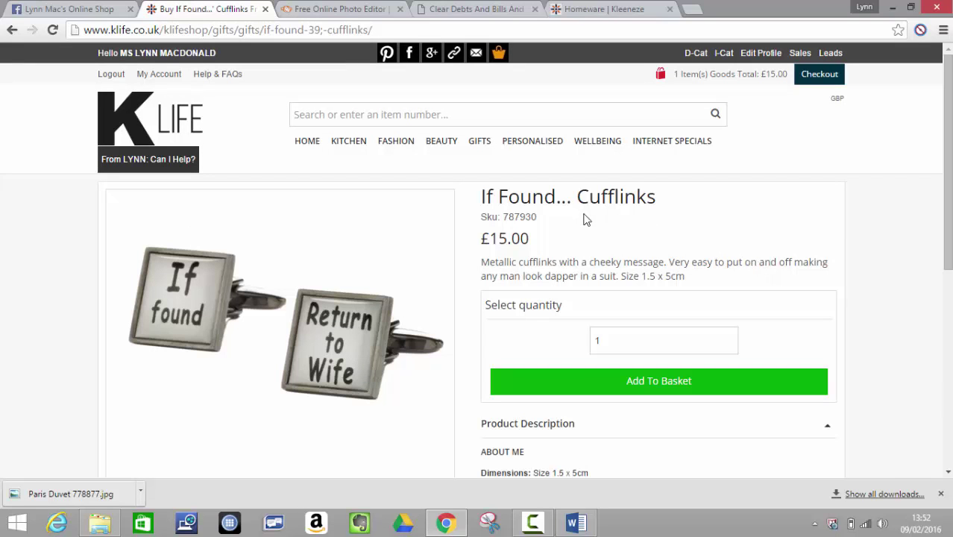
- Copy the cufflinks Sku number 787930
left_click_drag(537, 217, 505, 219)
right_click(506, 221)
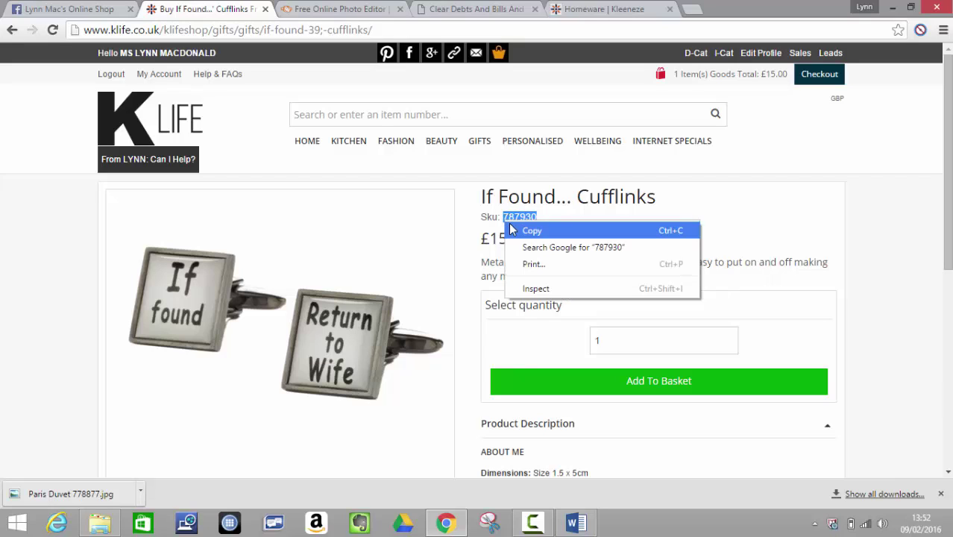
left_click(509, 223)
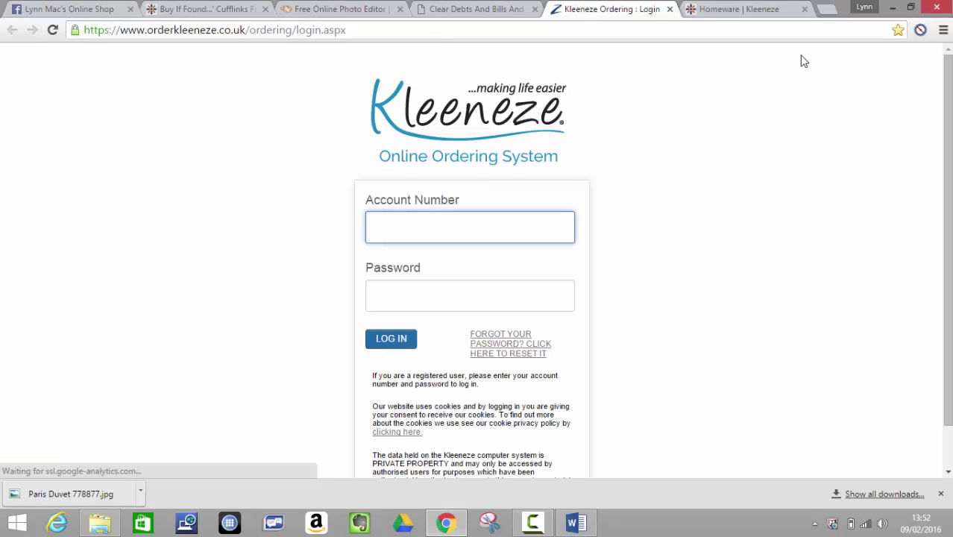
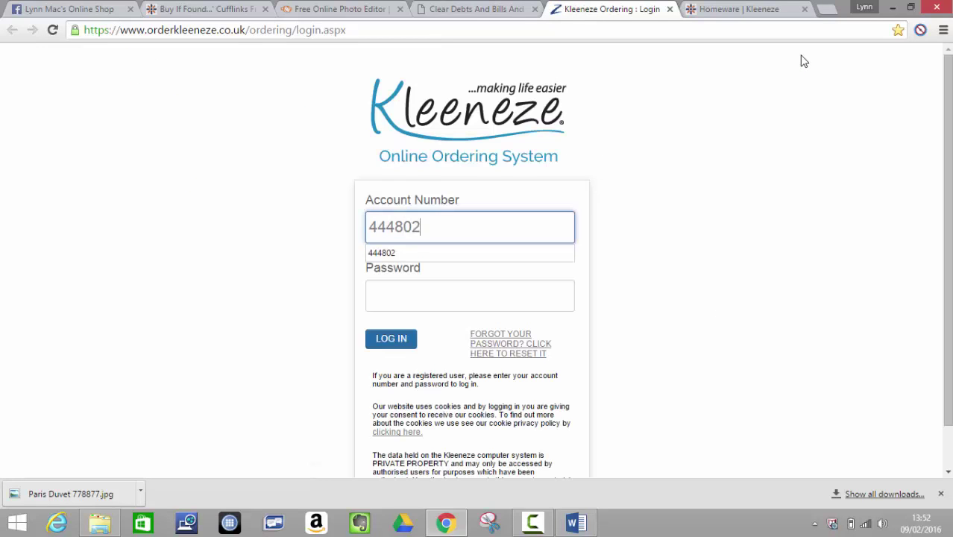
- Sign in to Kleeneze Online Ordering with the account number and password
left_click(485, 292)
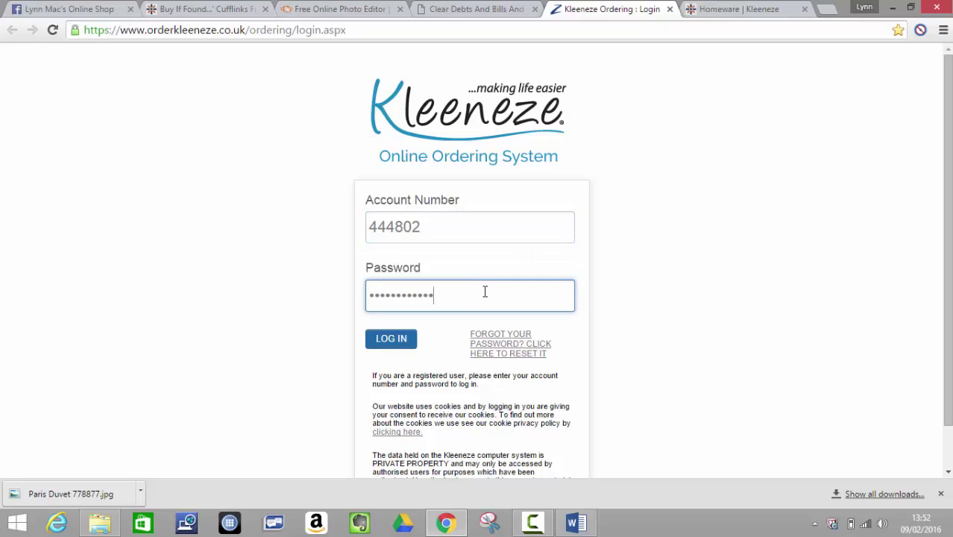
left_click(399, 351)
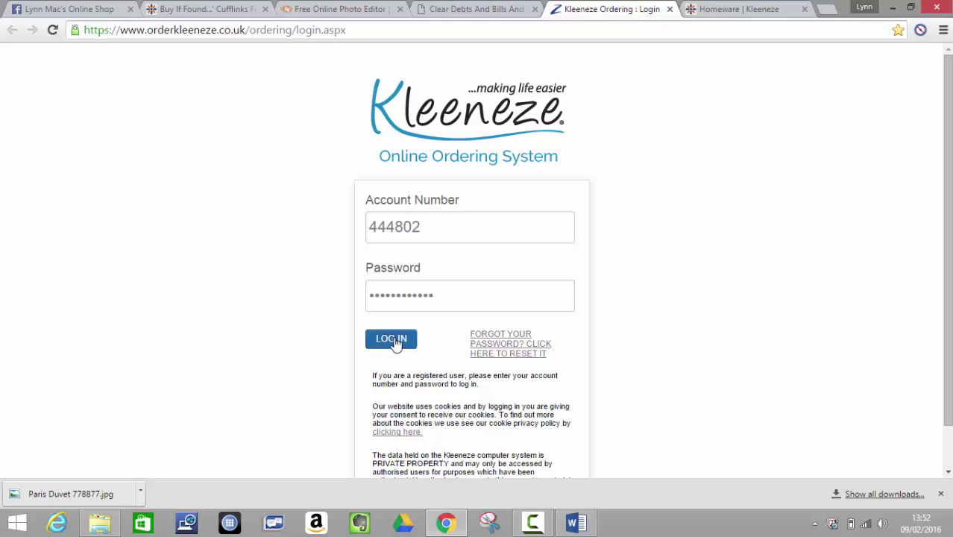
left_click(395, 343)
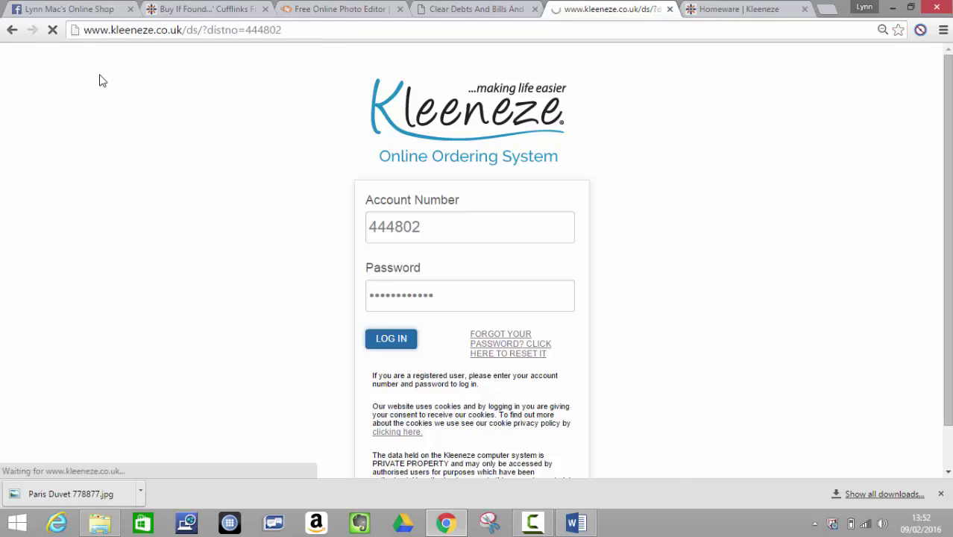
- Copy the cufflinks Sku 787930 again from the K Life product page
left_click(187, 10)
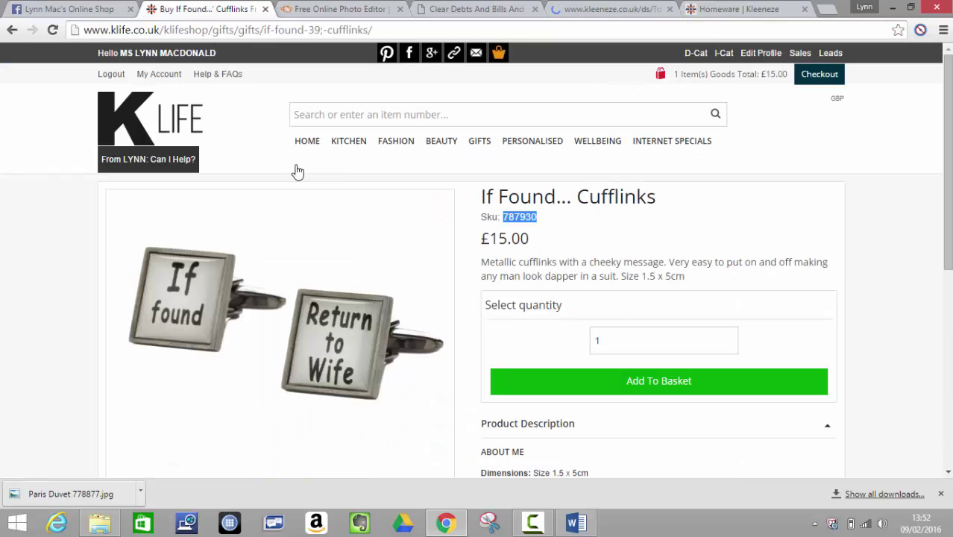
right_click(514, 214)
left_click(526, 223)
- Stock-check product 787930 (Saleable, 452 in stock), then return to the cufflinks page
left_click(575, 9)
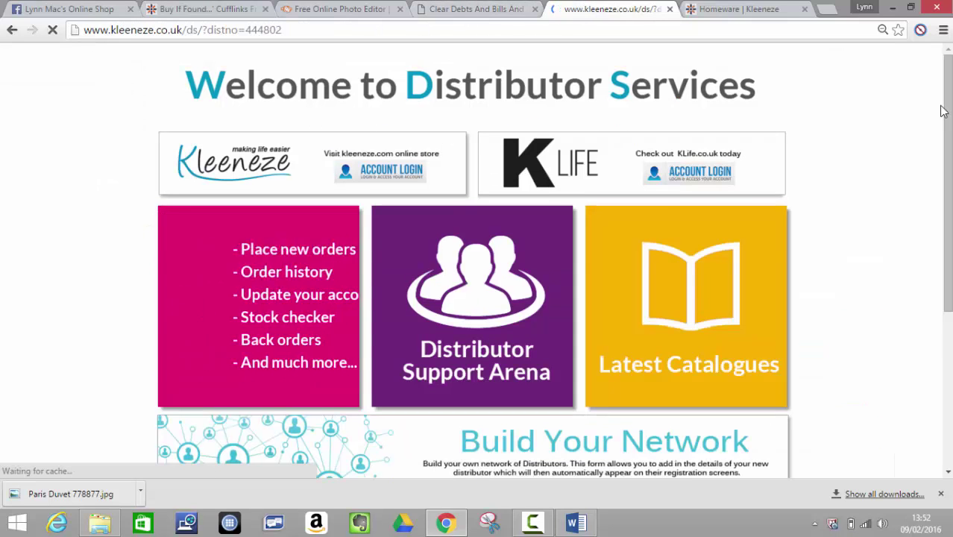
scroll(484, 327, "down", 3)
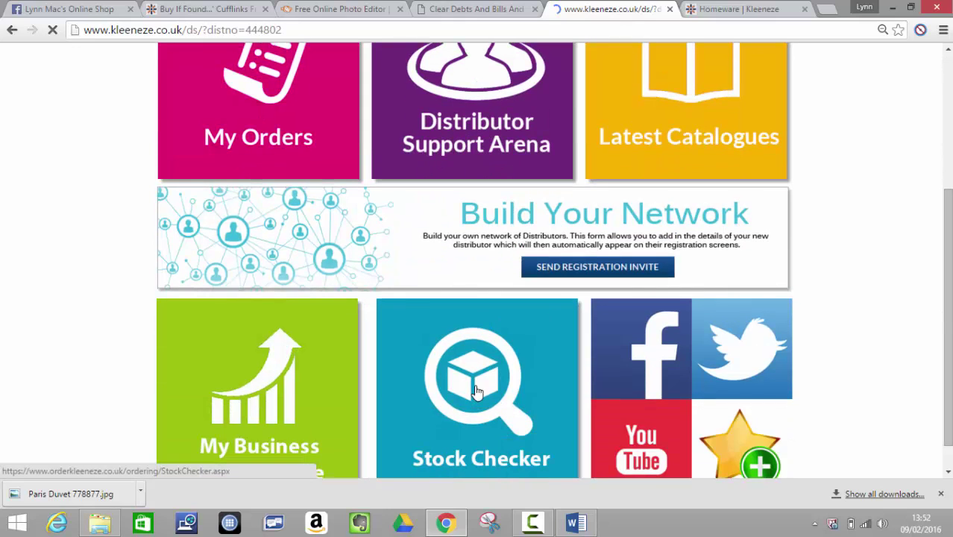
left_click(473, 388)
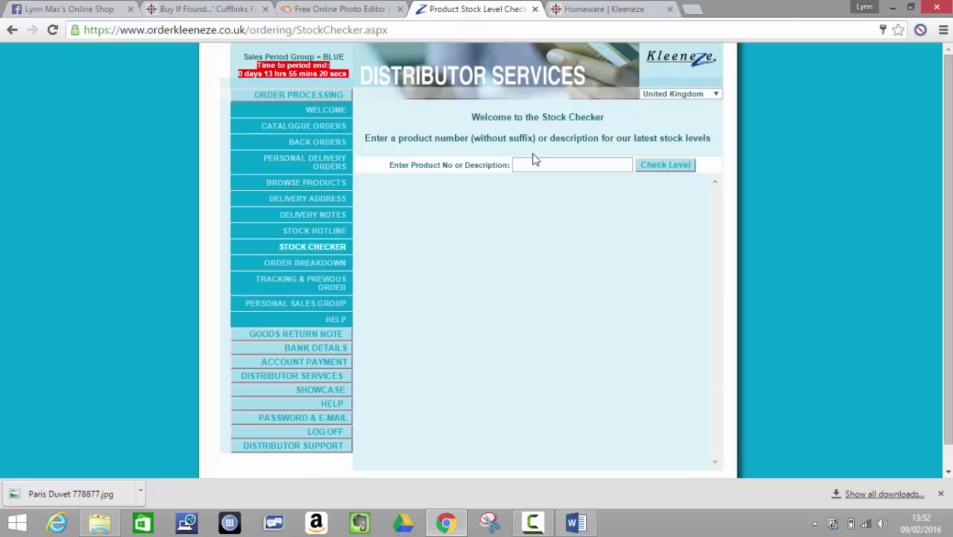
left_click(520, 164)
right_click(520, 165)
left_click(543, 249)
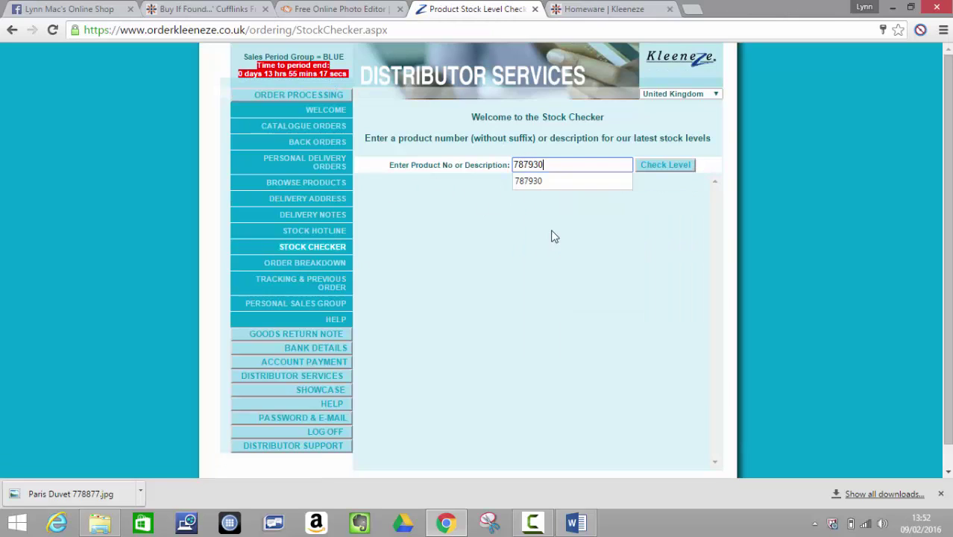
left_click(654, 163)
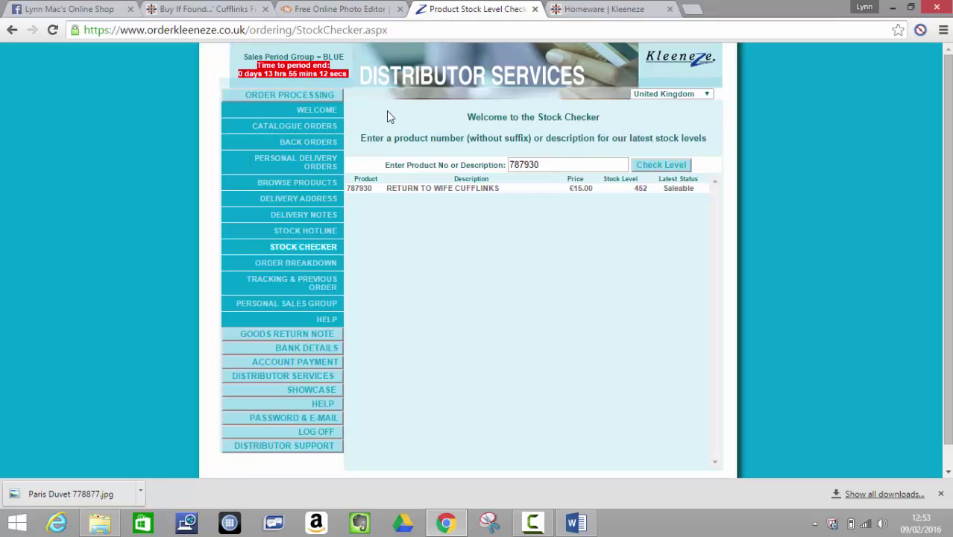
left_click(202, 9)
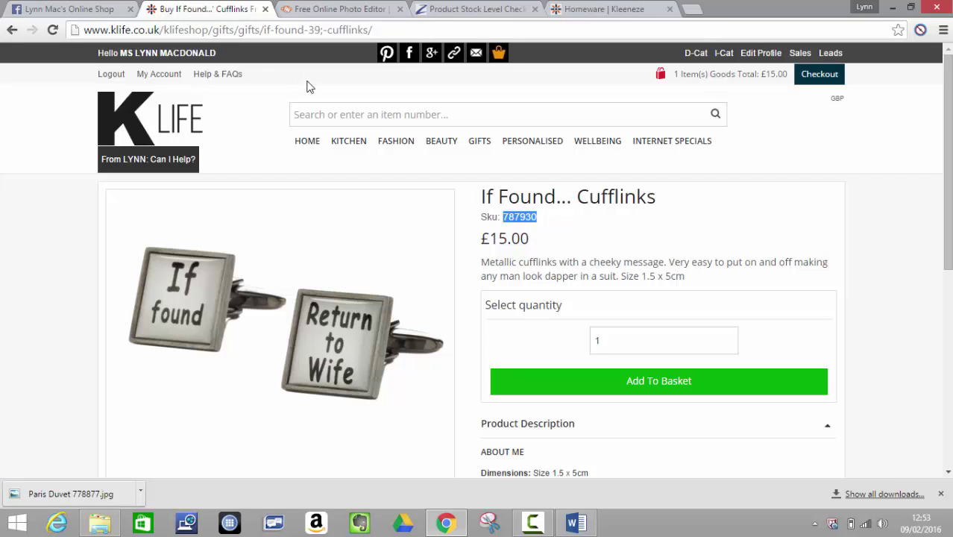
- Download the cufflinks product image as 'cuff links 787930.jpg' into photos for facebook
right_click(307, 227)
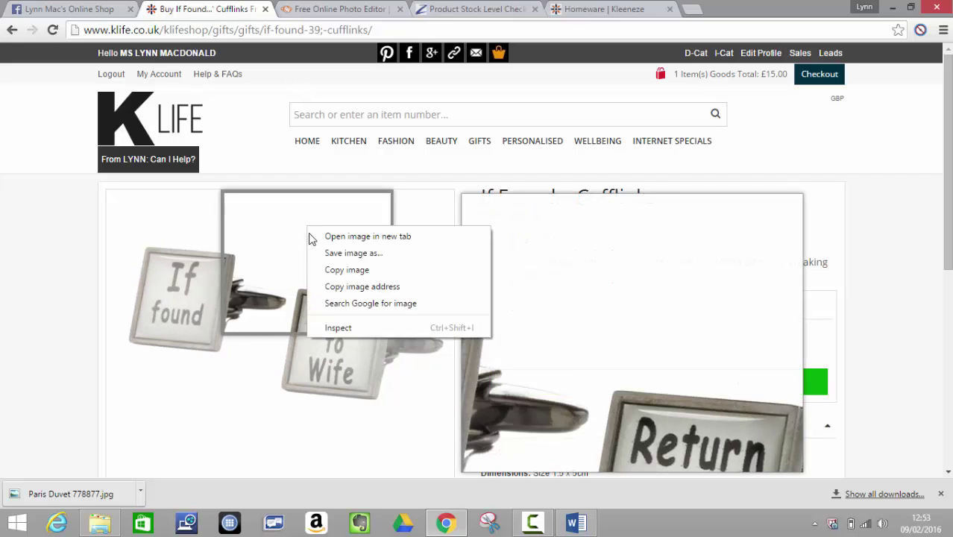
left_click(326, 257)
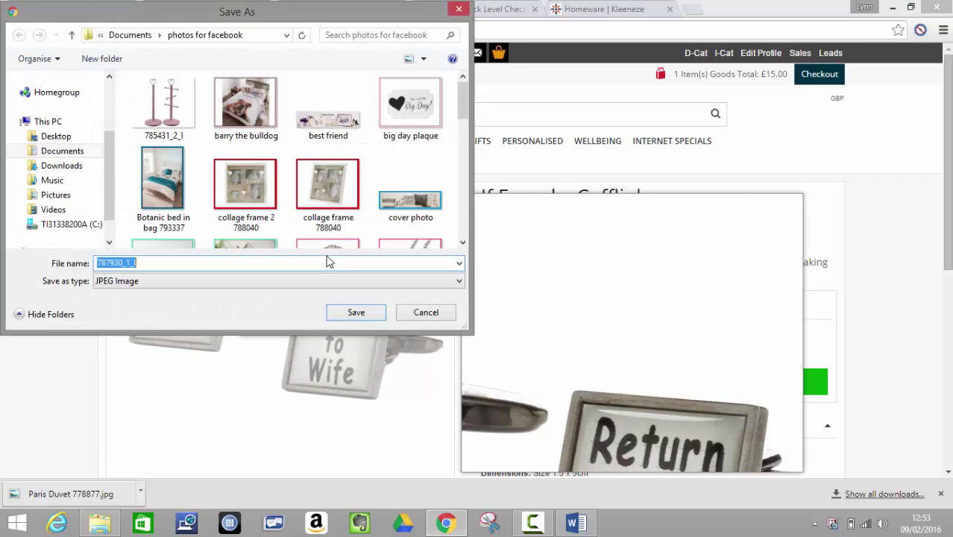
left_click(274, 267)
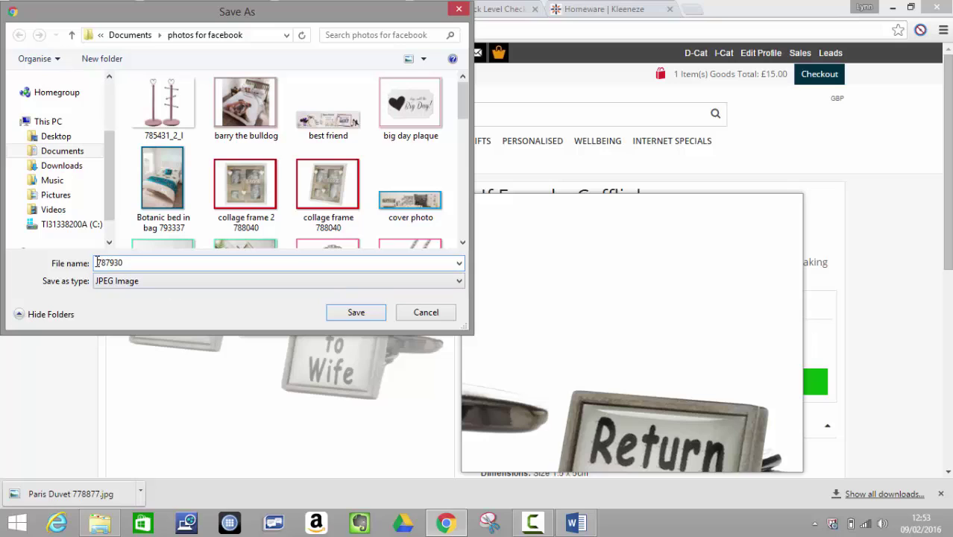
type("cuff")
type("nks")
left_click(355, 312)
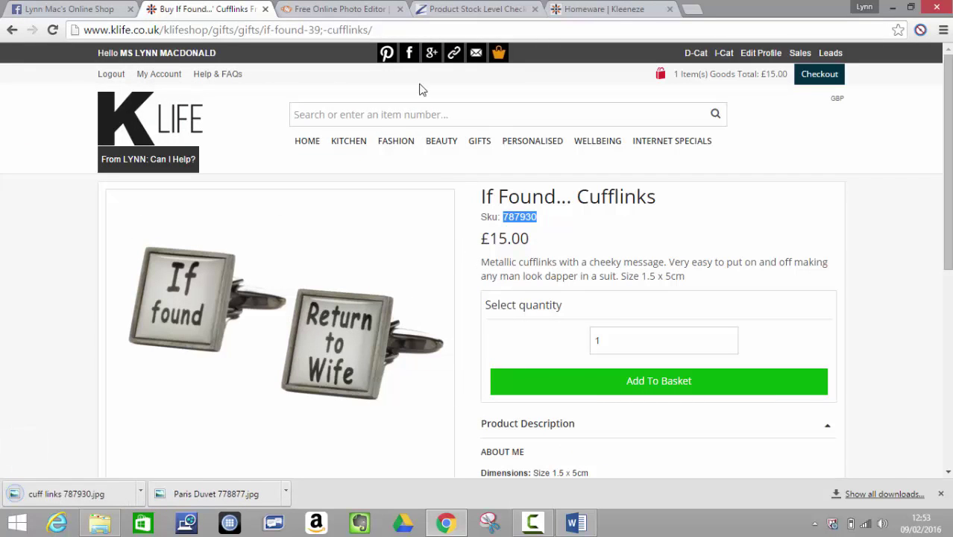
- Open cuff links 787930.jpg in PicMonkey for editing
left_click(353, 15)
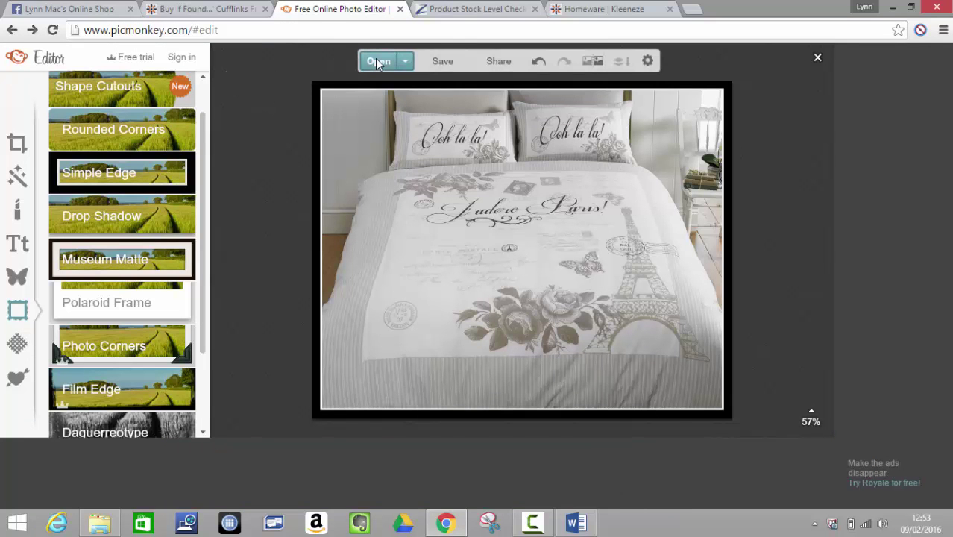
left_click(378, 62)
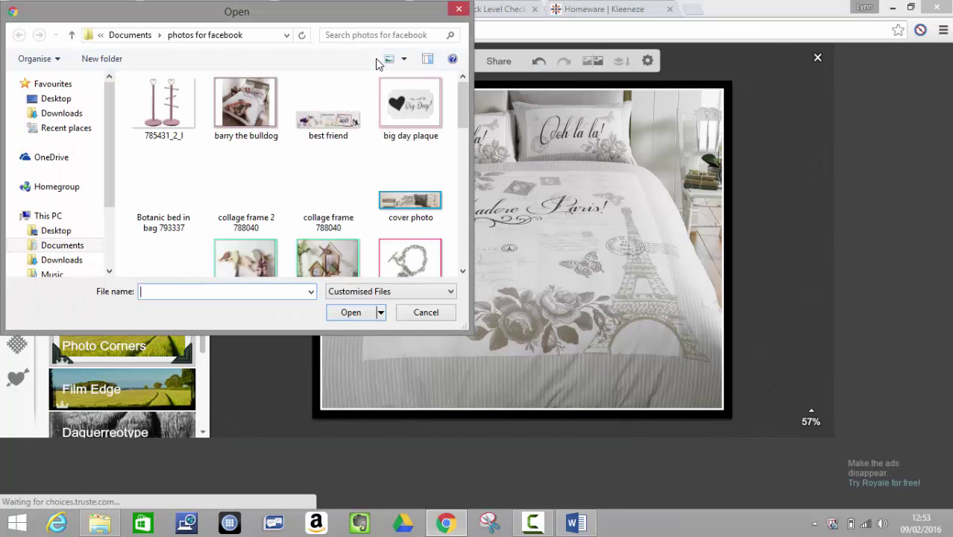
type("cuff")
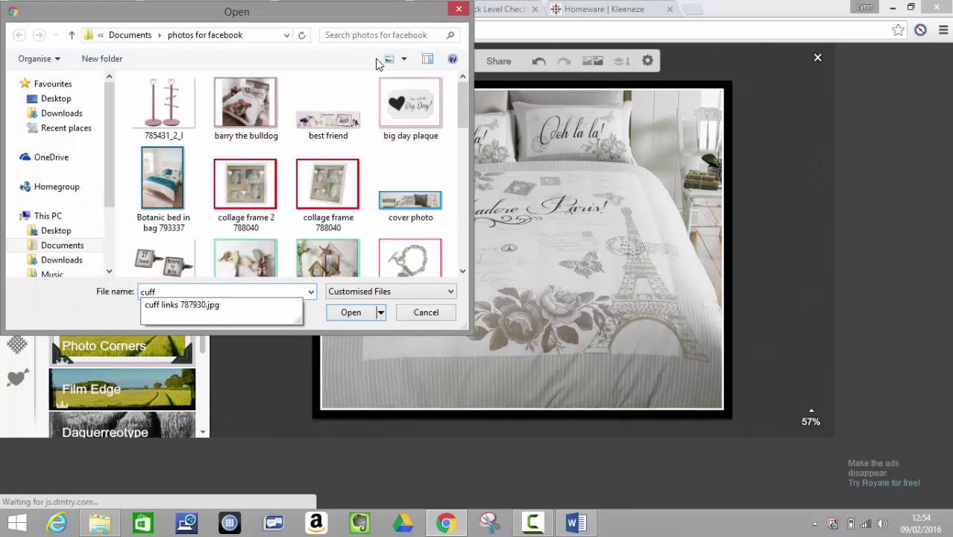
left_click(296, 305)
left_click(348, 311)
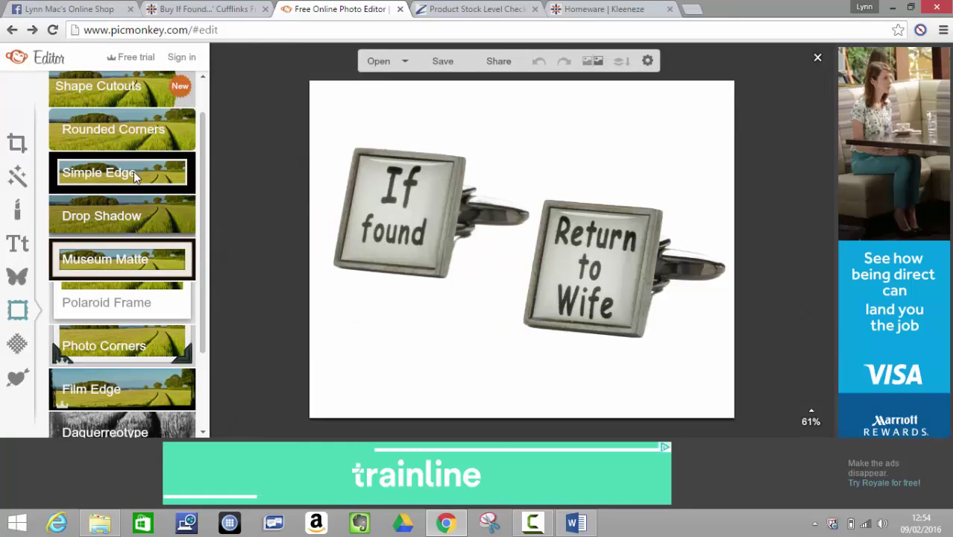
- Add a Simple Edge frame: blue outer edge, black inner edge at thickness 23
left_click(133, 171)
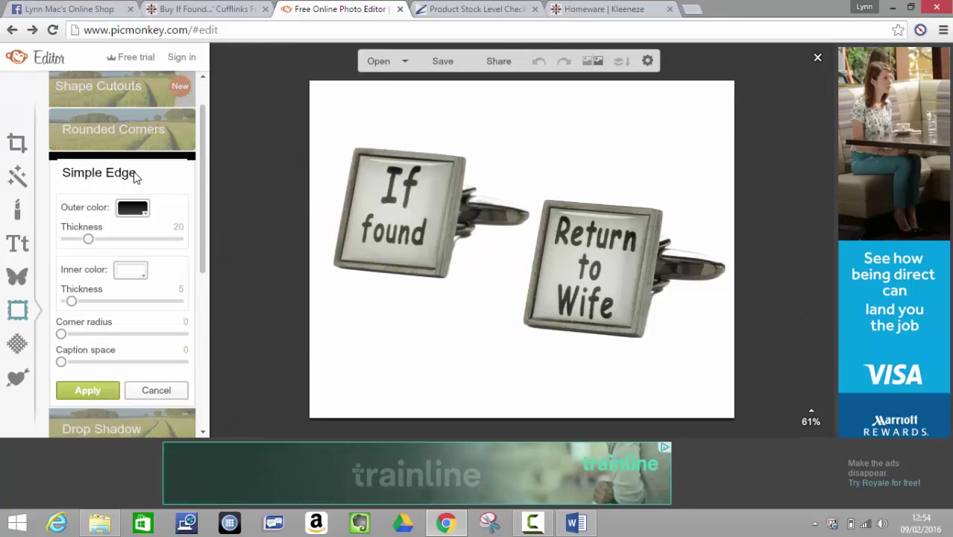
left_click(147, 215)
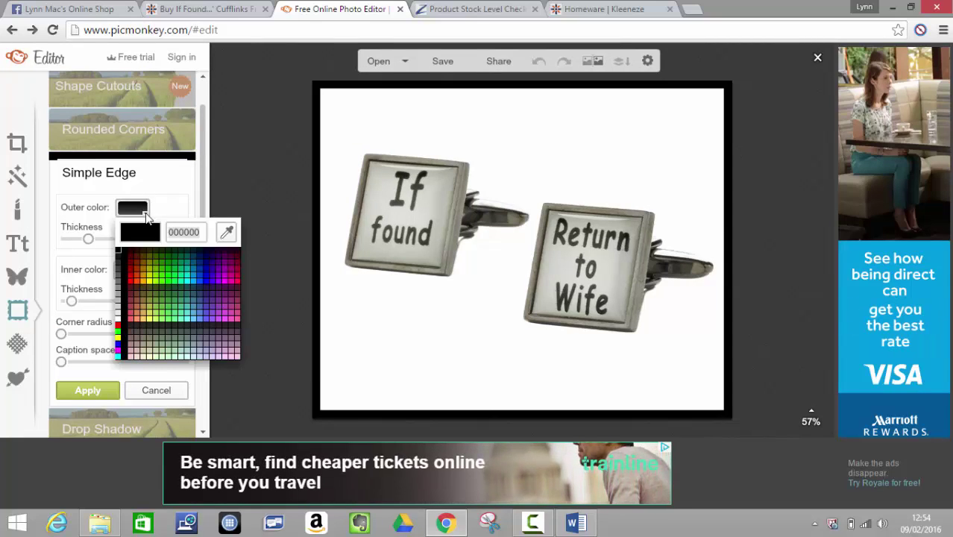
left_click(207, 280)
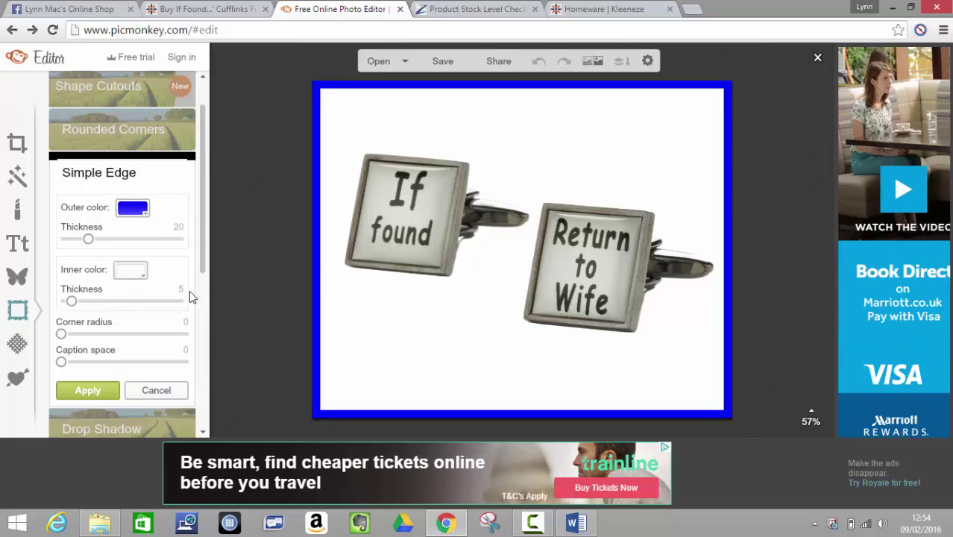
left_click(144, 274)
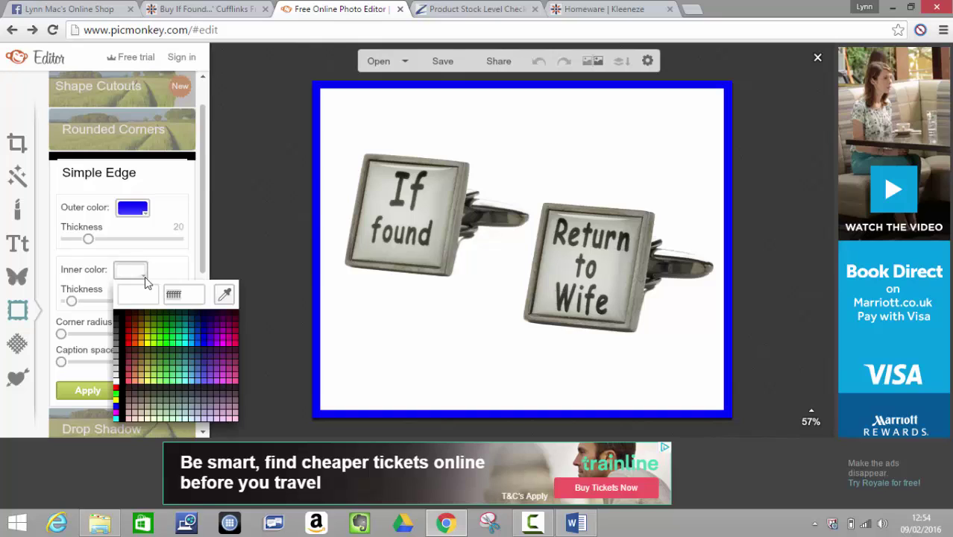
left_click(123, 417)
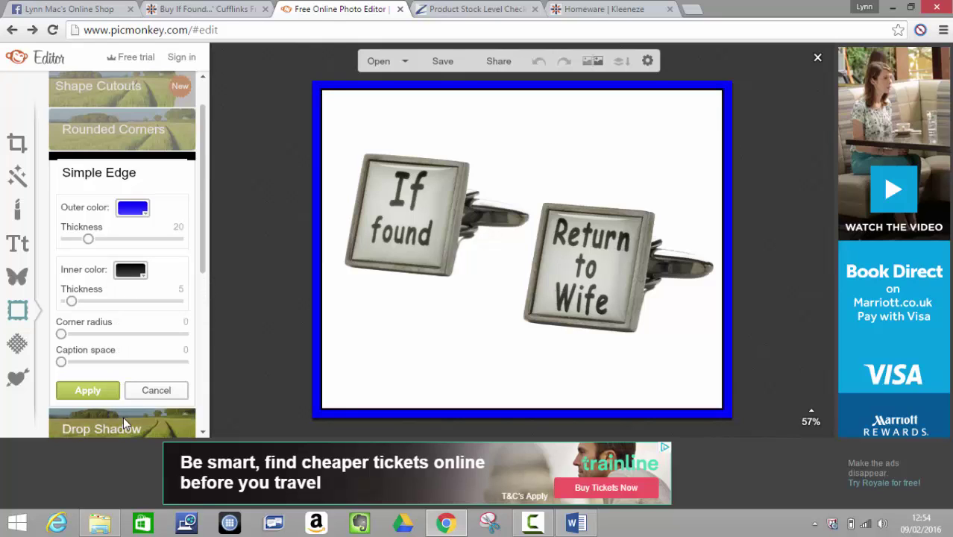
left_click(92, 301)
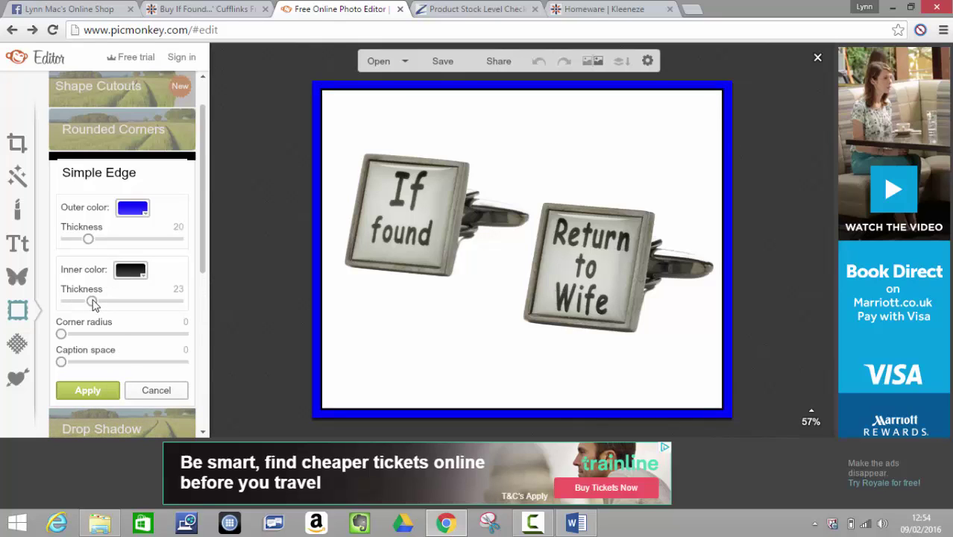
- Save the framed photo to the computer as cuff links 787930.jpg, overwriting the old file
left_click(445, 60)
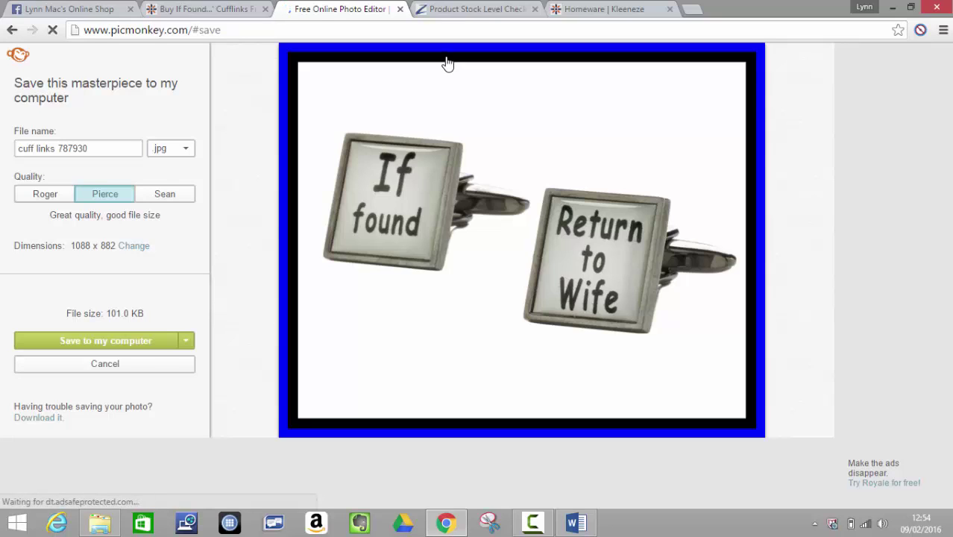
left_click(149, 340)
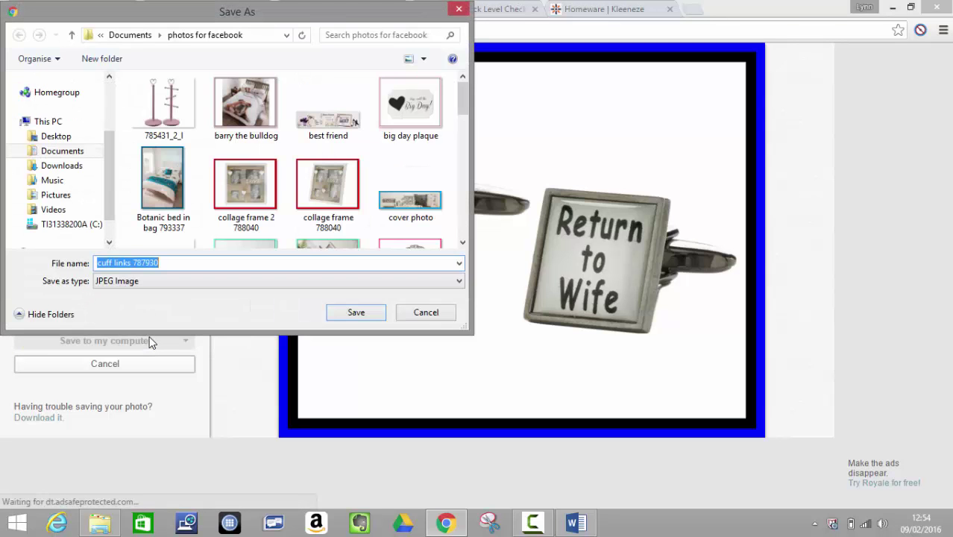
left_click(359, 314)
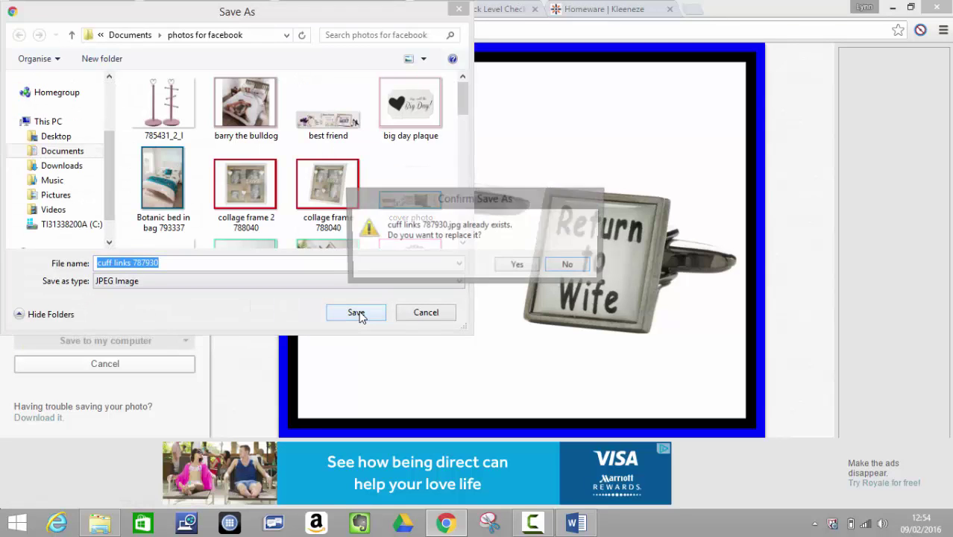
left_click(521, 266)
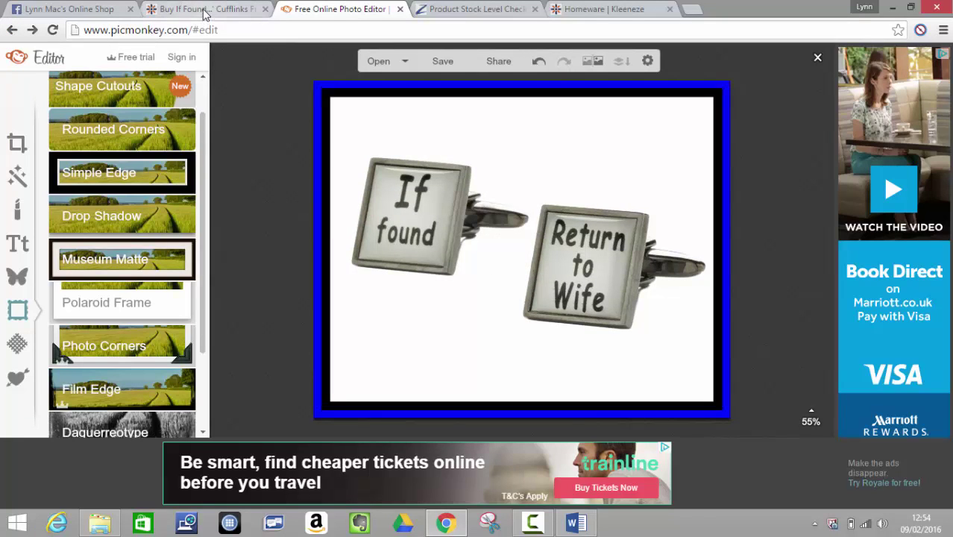
- Copy the 'If Found... Cufflinks' title from the K Life product page (Sku 787930, £15.00)
left_click(203, 10)
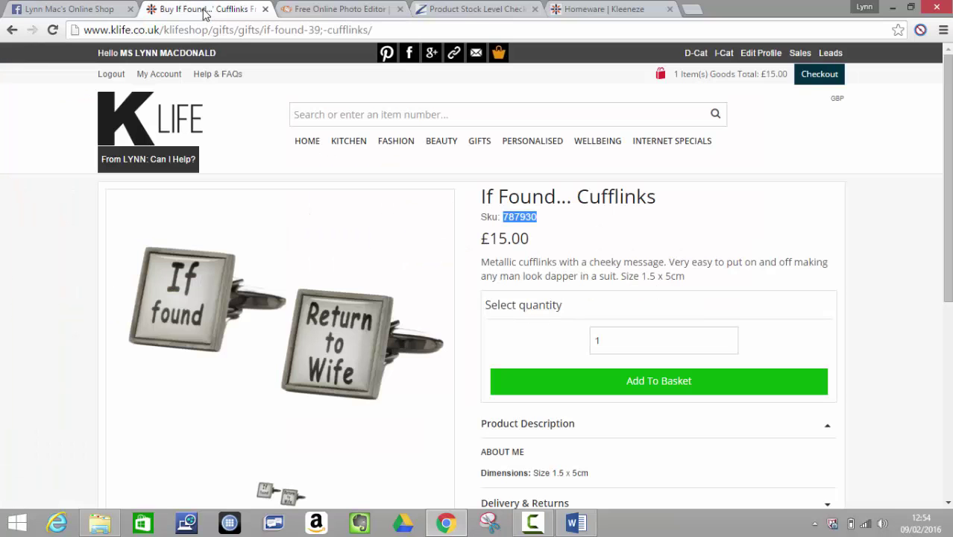
left_click(664, 201)
left_click_drag(663, 202, 492, 200)
right_click(492, 200)
left_click(504, 209)
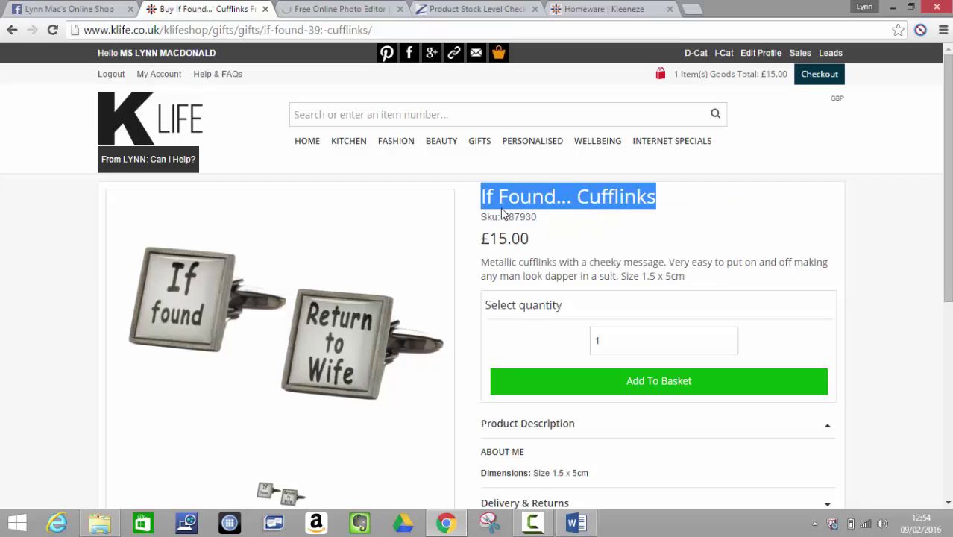
- Start a new post in the online shop group and type the cheeky-gift description
left_click(83, 11)
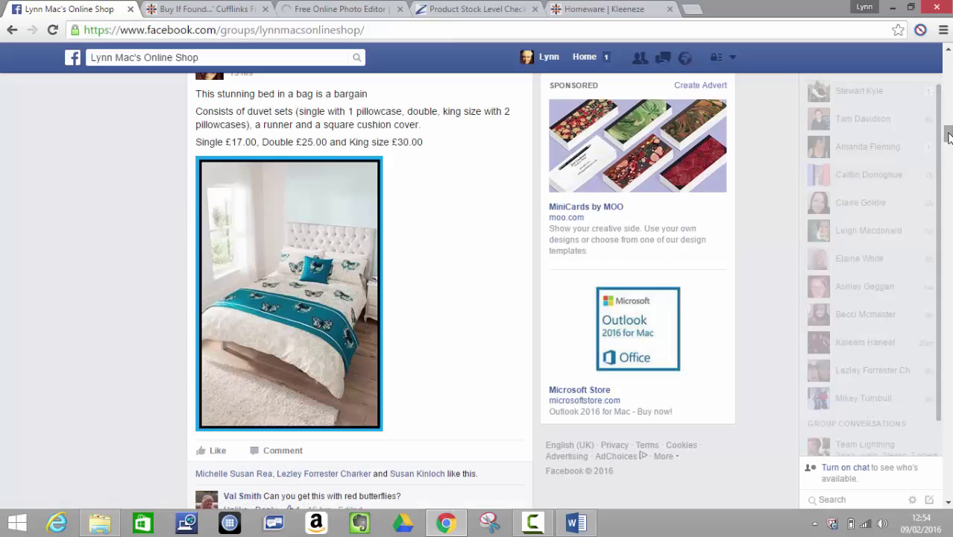
scroll(948, 108, "up", 2)
scroll(947, 108, "up", 10)
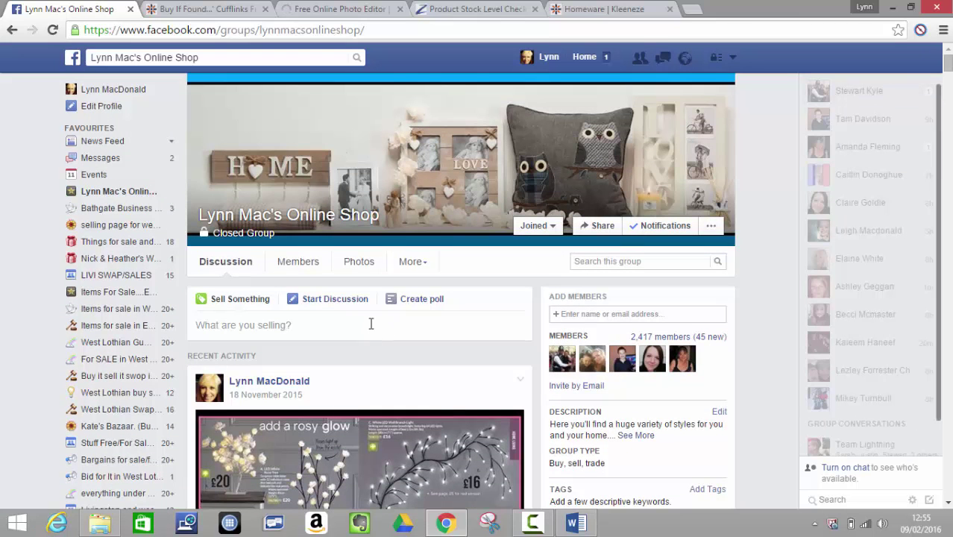
left_click(371, 324)
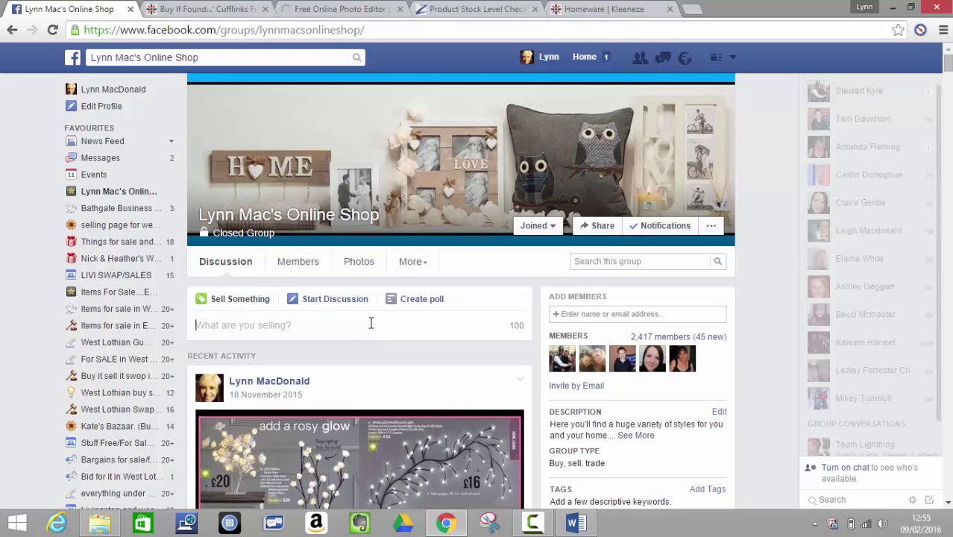
type("These cheeky cuff links would make a great gift for your loved one")
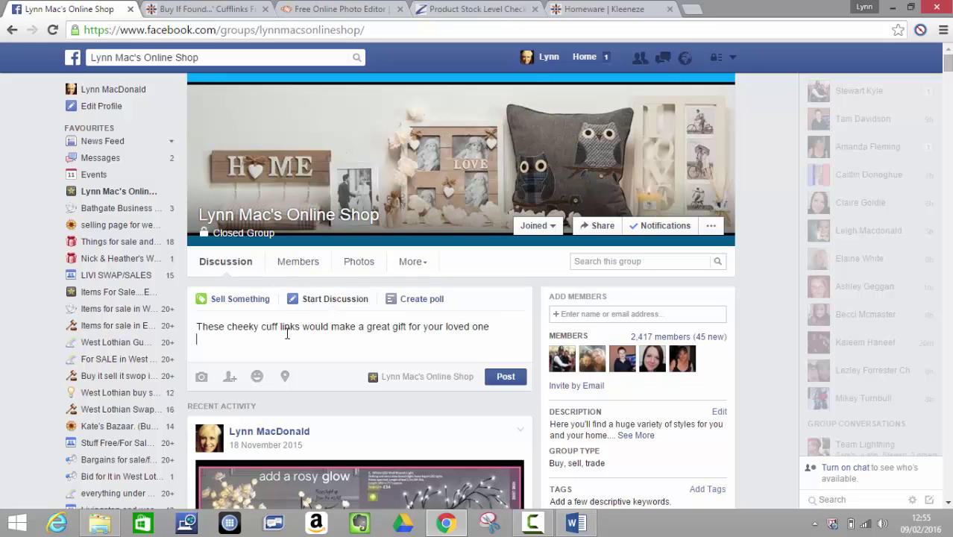
key("Return")
key("BackSpace")
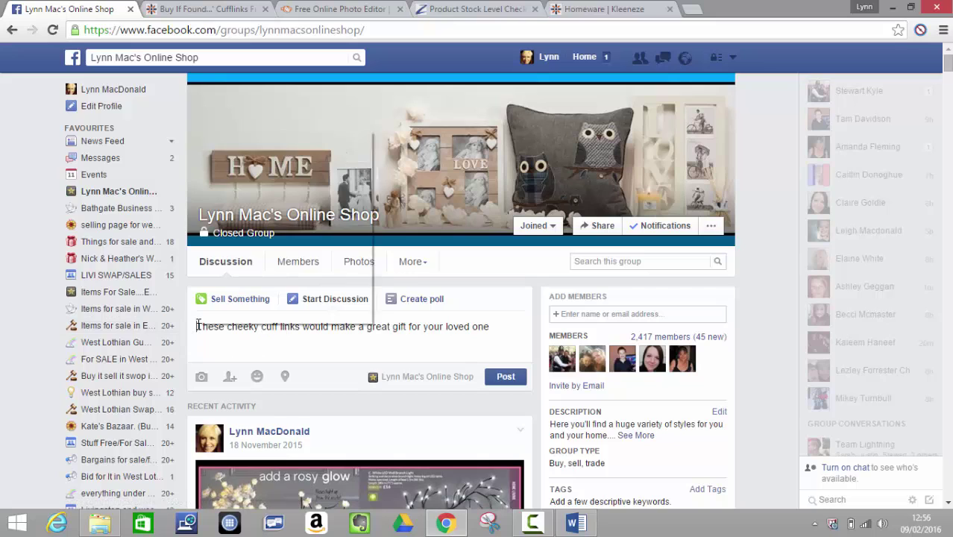
- Paste the 'If Found... Cufflinks' title above the description, ready to add the £15 price
right_click(197, 326)
left_click(238, 215)
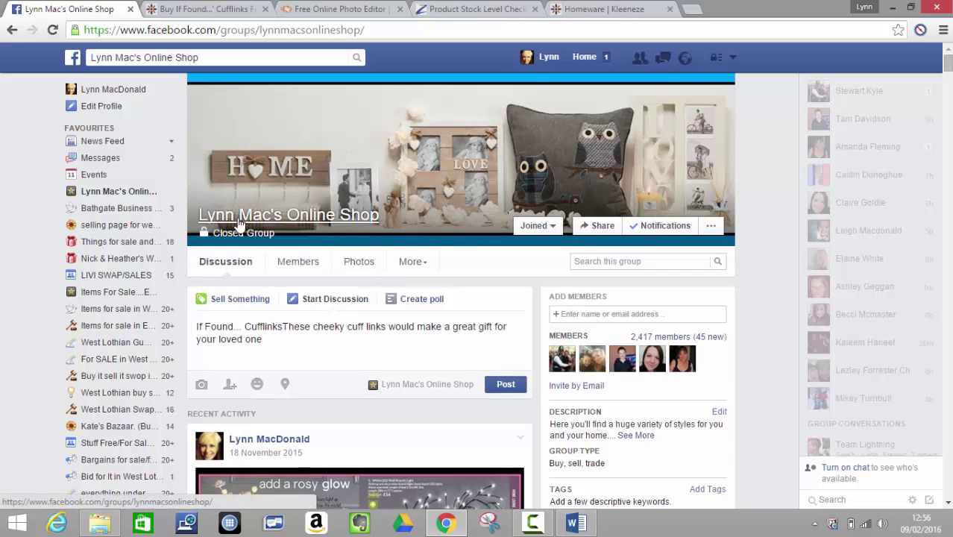
key("Return")
key("Return")
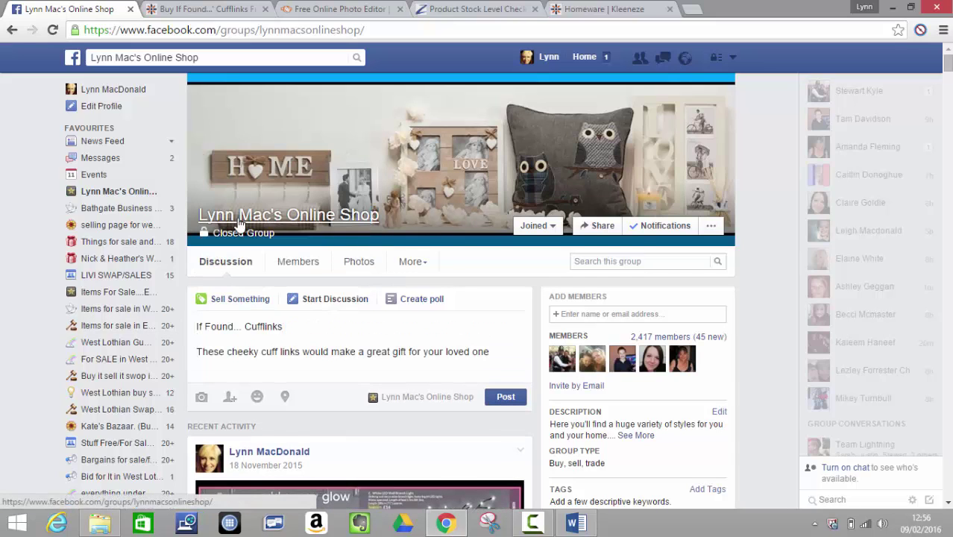
left_click(306, 328)
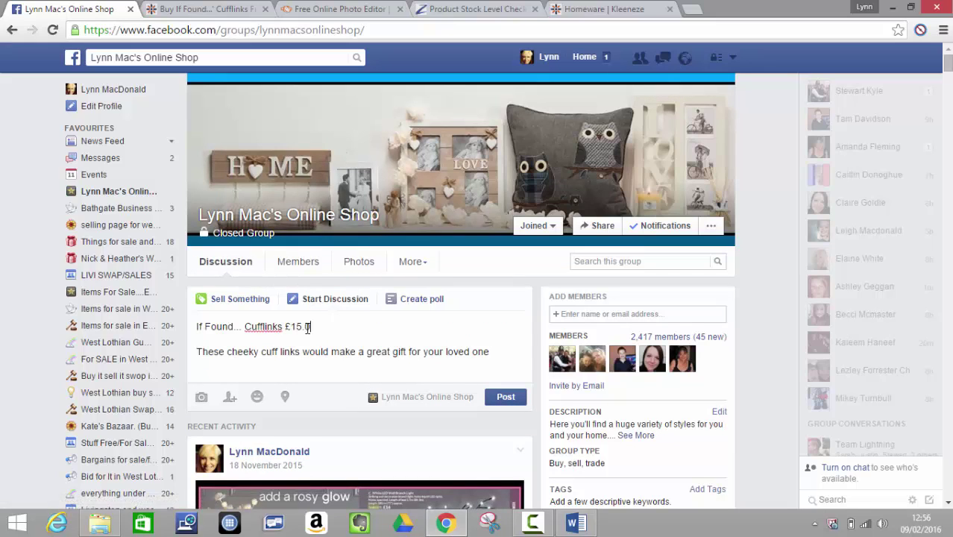
- Attach cuff links 787930.jpg to the group post draft
left_click(201, 399)
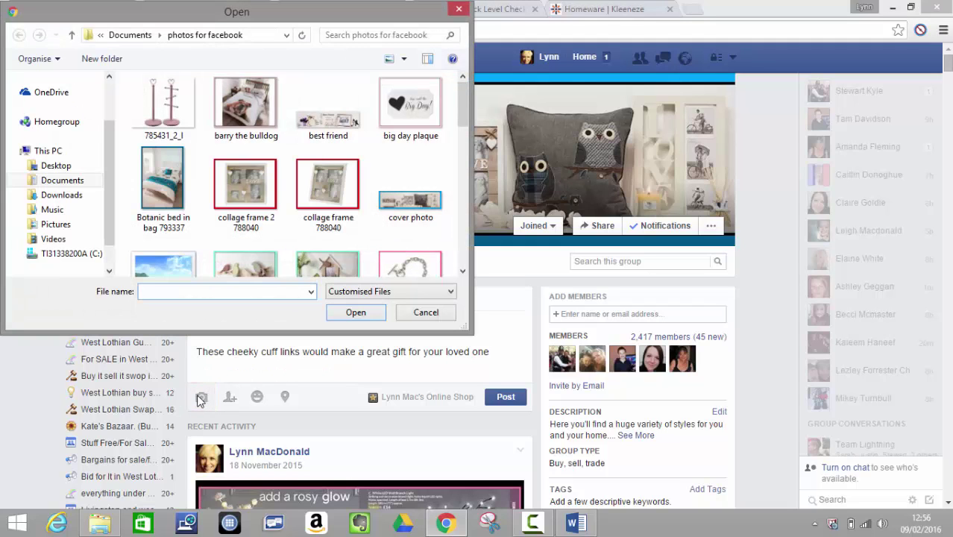
type("cuff")
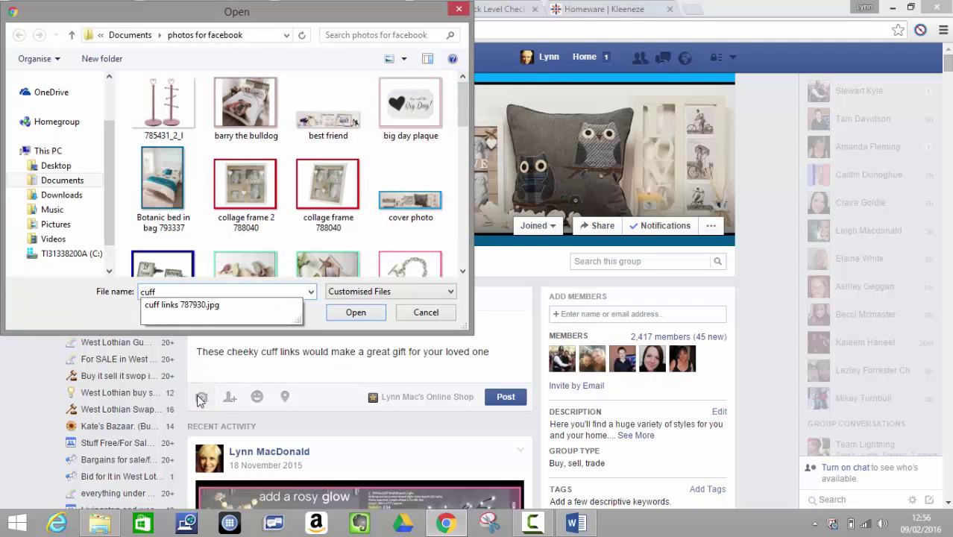
left_click(205, 307)
left_click(356, 313)
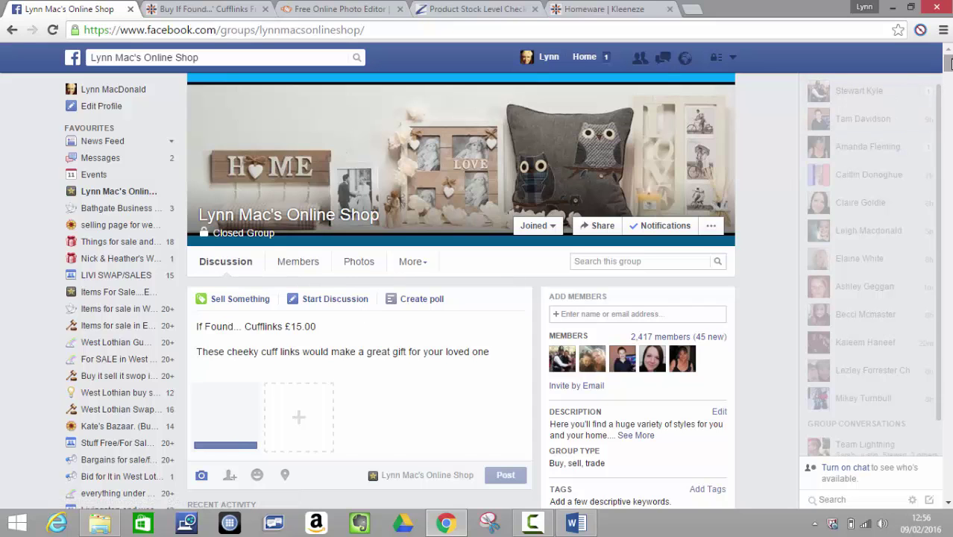
- Publish the draft to the group as a regular Post, not a sale listing
left_click_drag(948, 67, 948, 69)
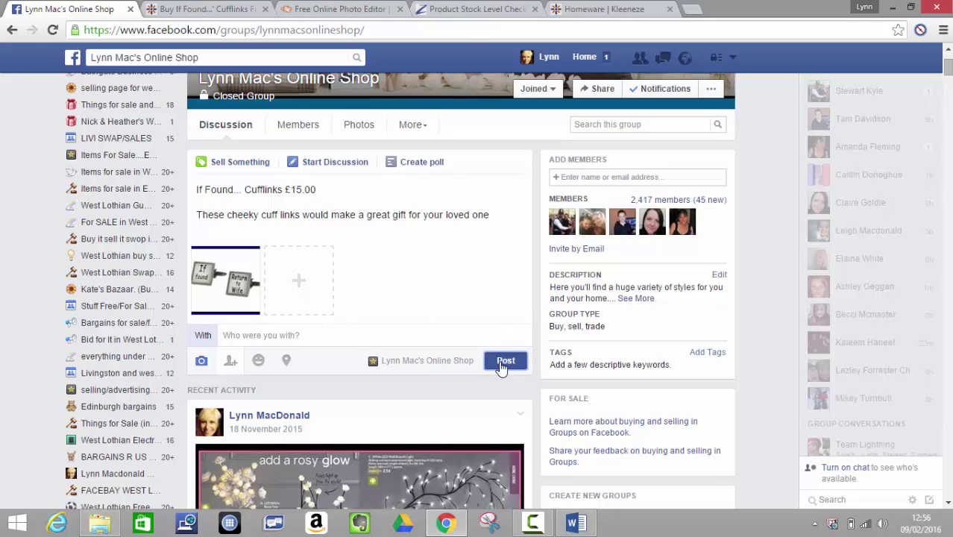
left_click(503, 363)
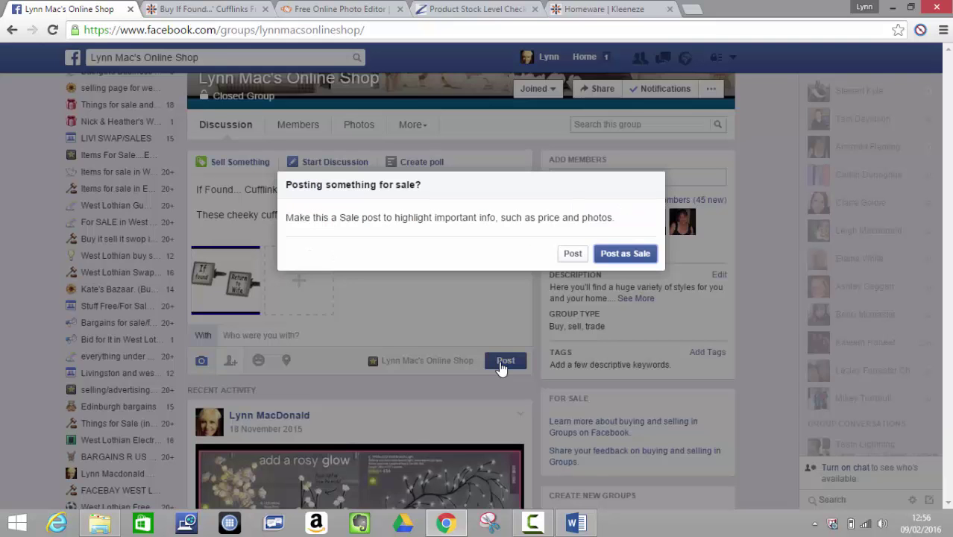
left_click(573, 255)
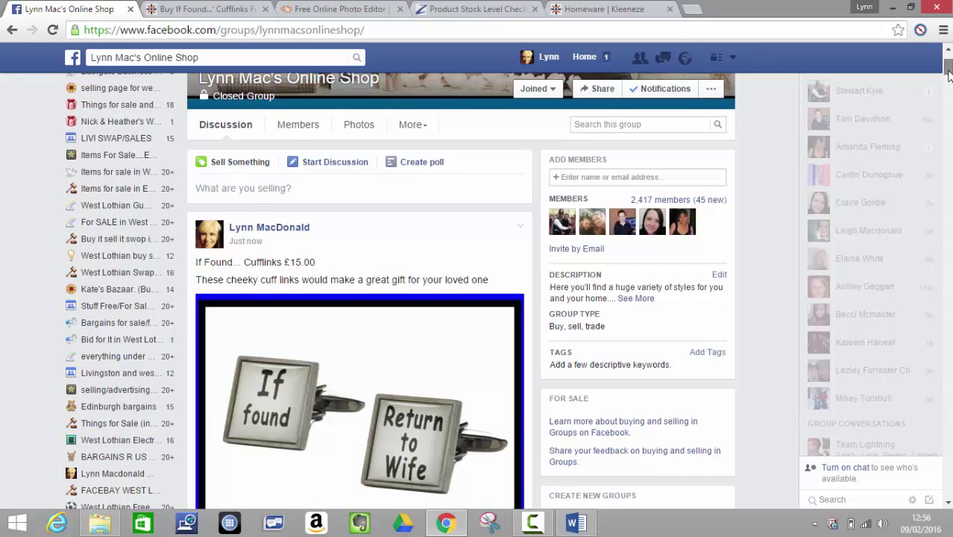
- Visit the Bathgate Business Ads group, then go back to the online shop group
scroll(947, 71, "up", 2)
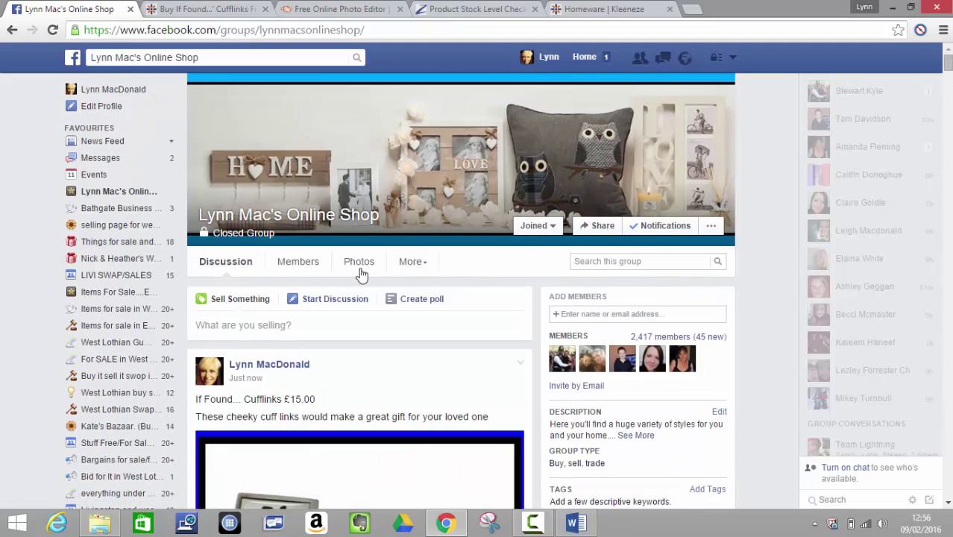
left_click(131, 214)
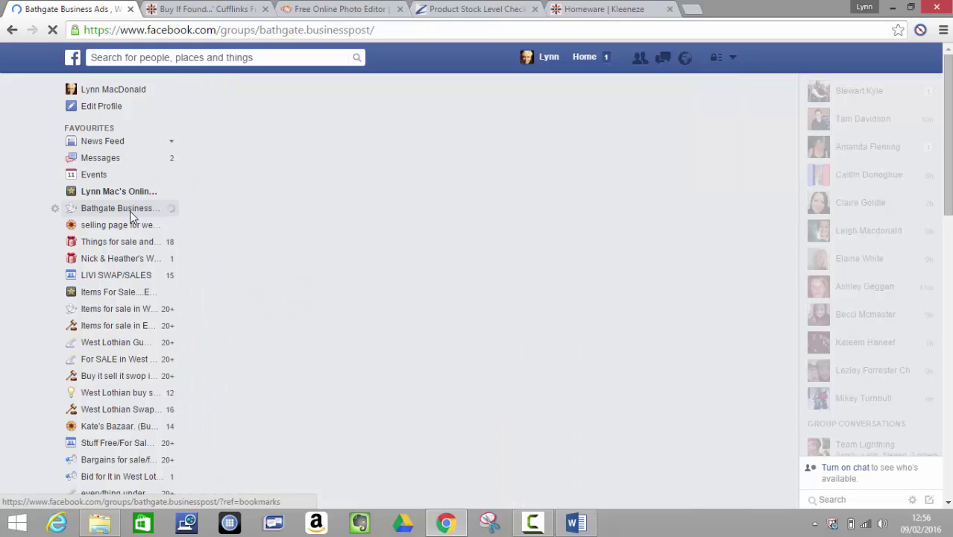
key("alt+Left")
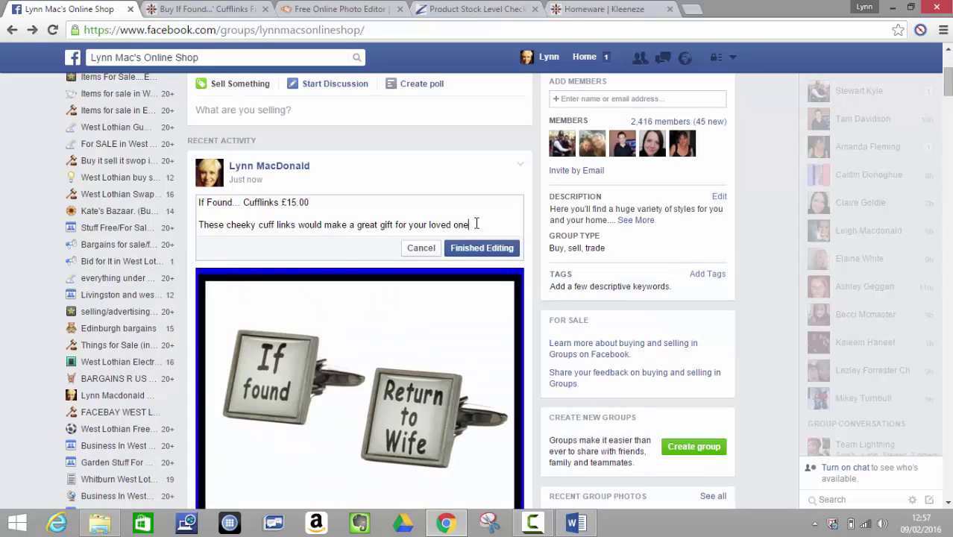
- Copy the full cufflinks post text from the edit box and finish editing unchanged
left_click_drag(476, 224, 396, 224)
left_click_drag(282, 219, 202, 206)
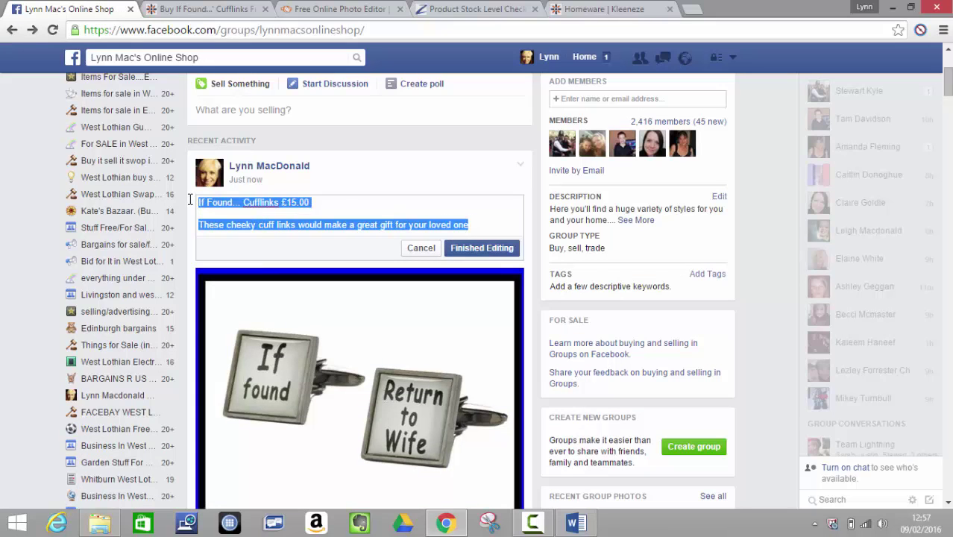
right_click(221, 209)
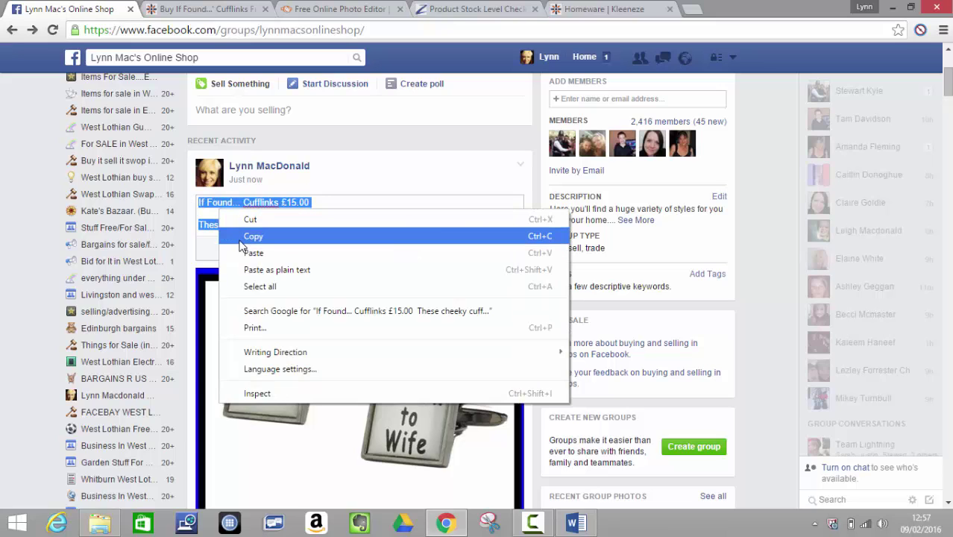
left_click(243, 237)
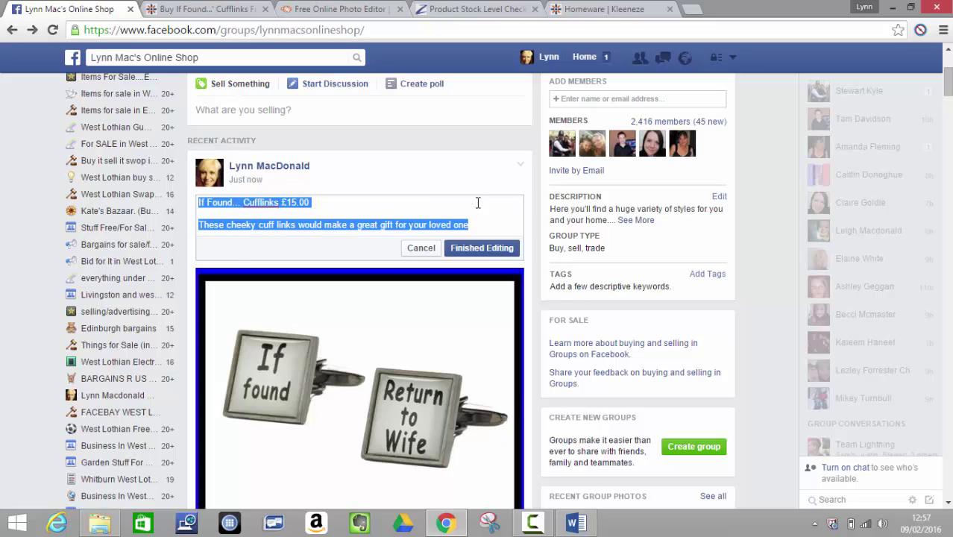
left_click(478, 246)
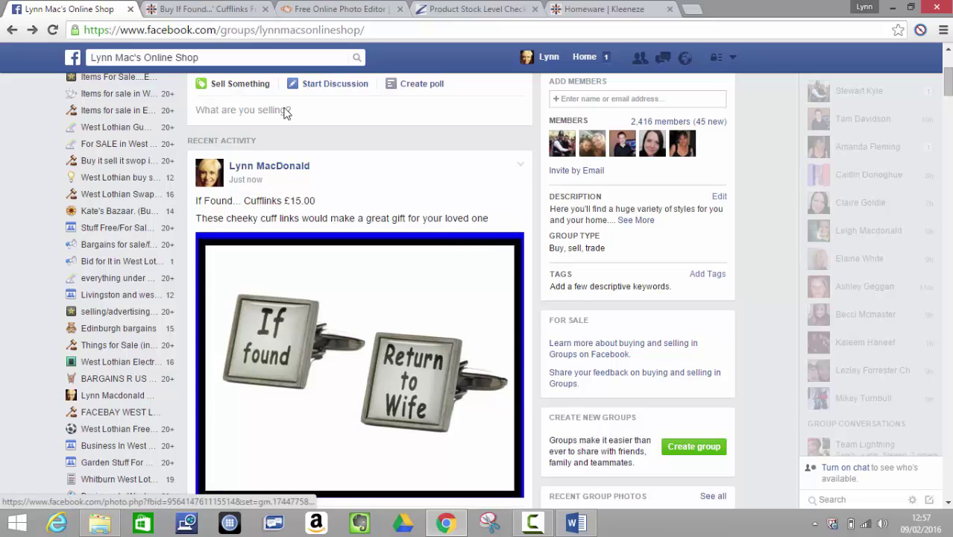
- Post the cufflinks listing with cuff links 787930.jpg to Bathgate Business Ads for admin approval
left_click(30, 31)
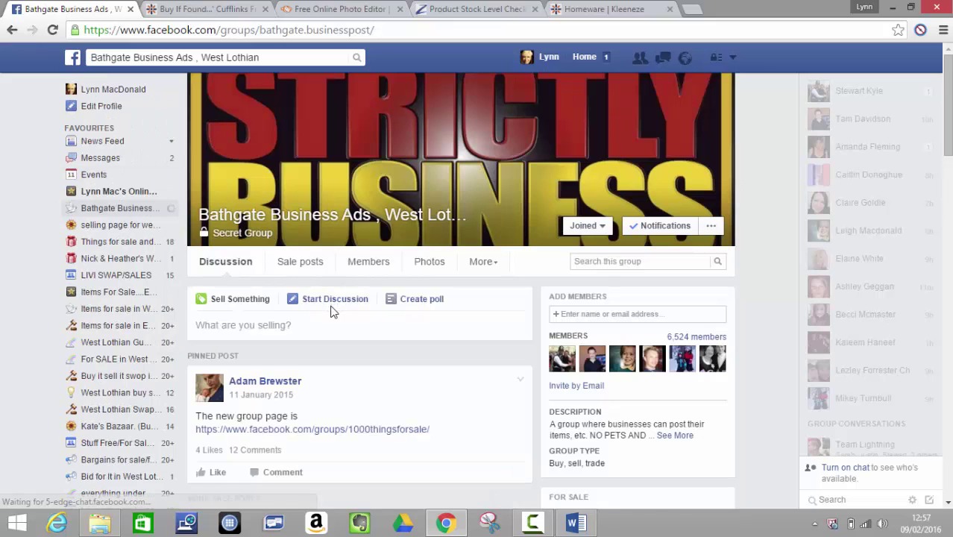
left_click(333, 306)
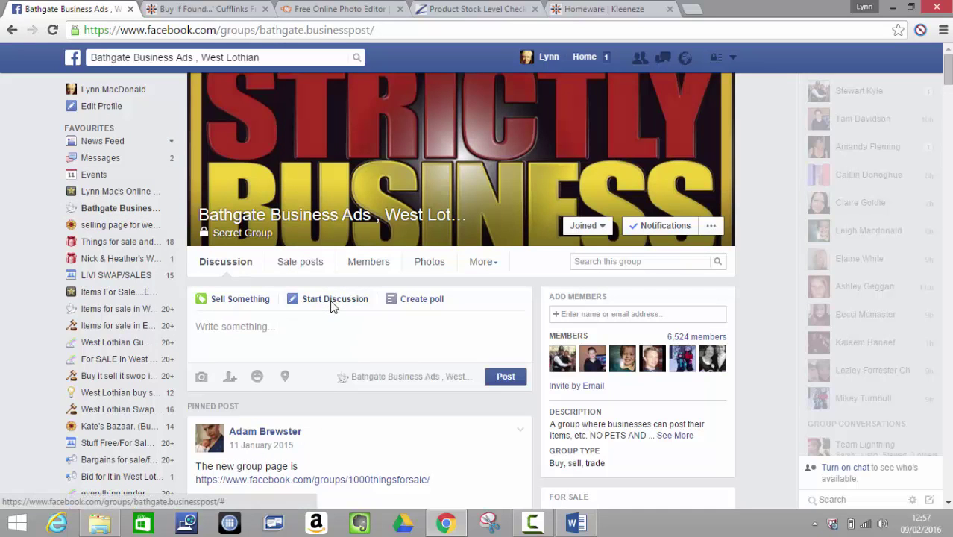
right_click(264, 326)
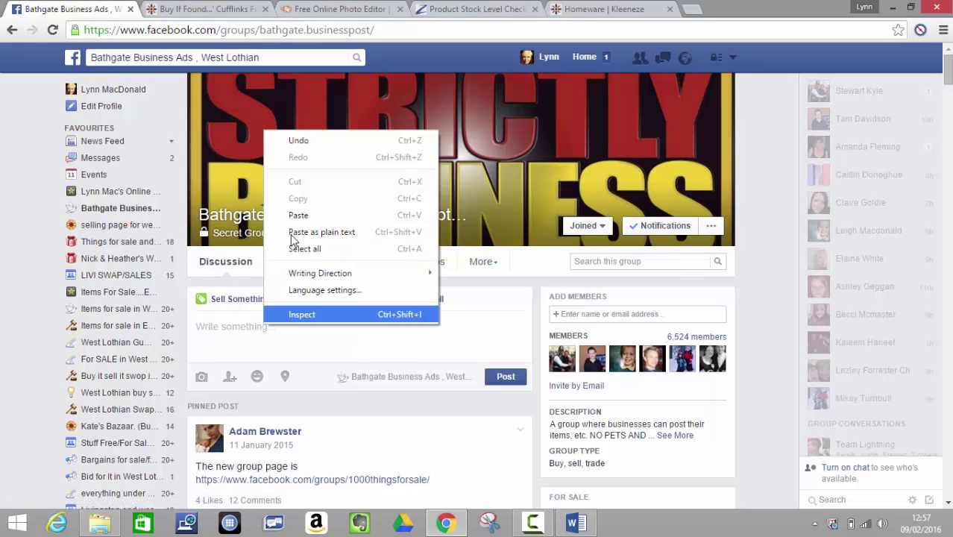
left_click(291, 216)
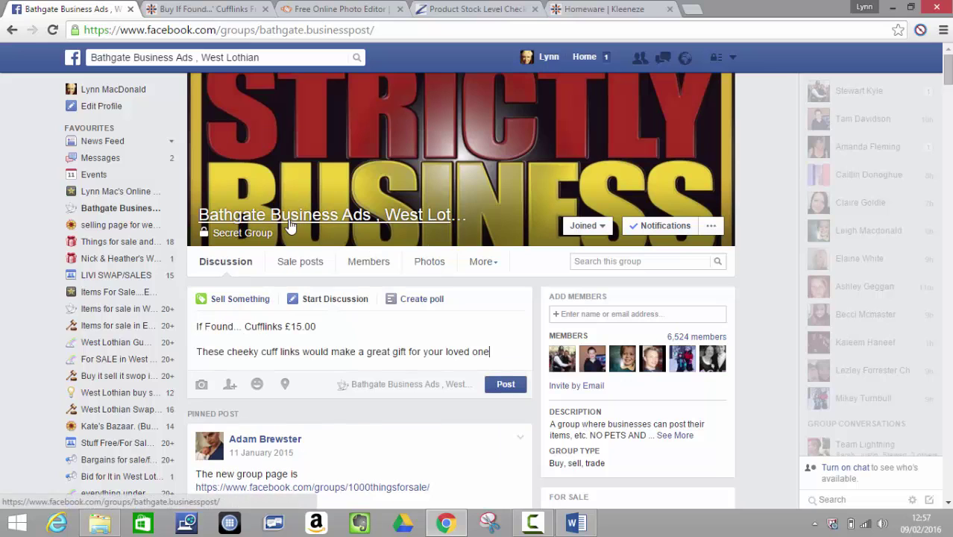
left_click(202, 385)
type("cuff")
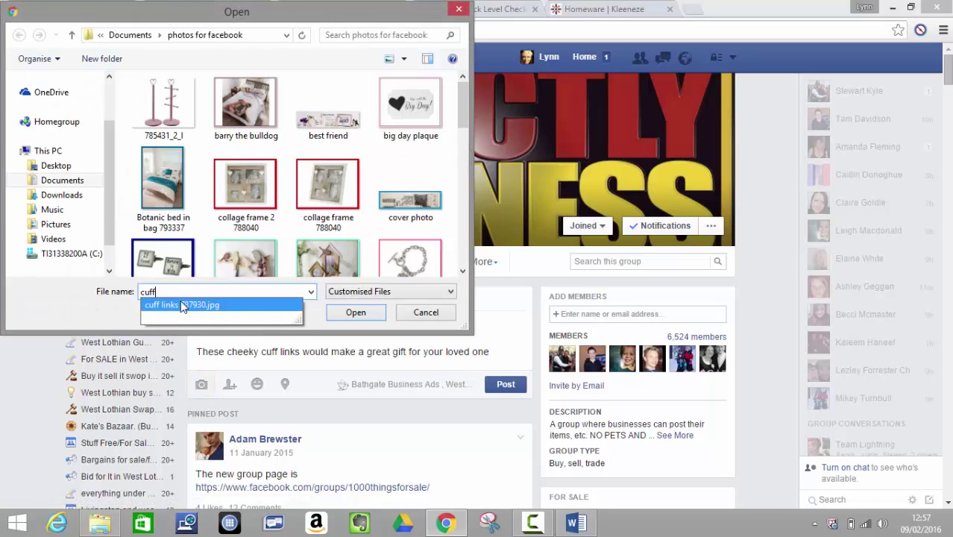
left_click(183, 305)
left_click(355, 313)
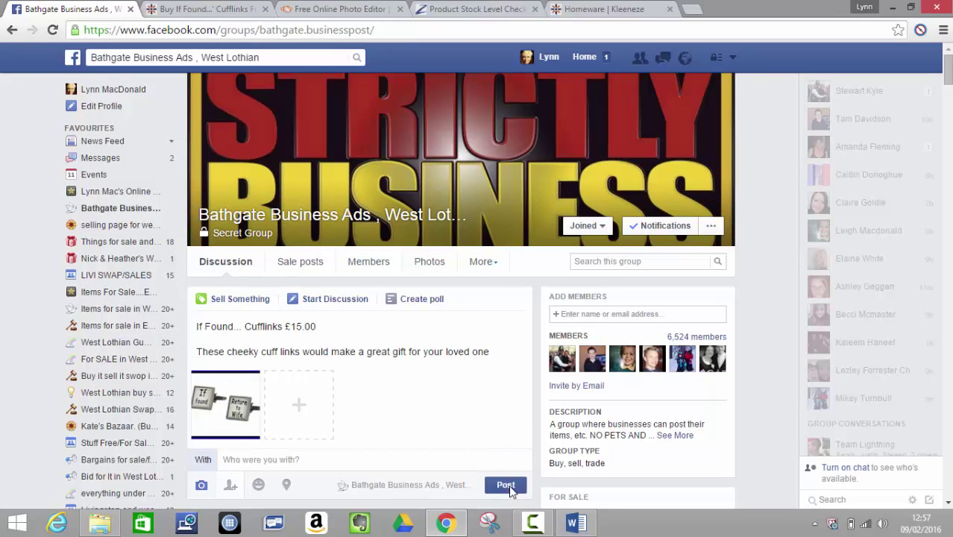
left_click(510, 489)
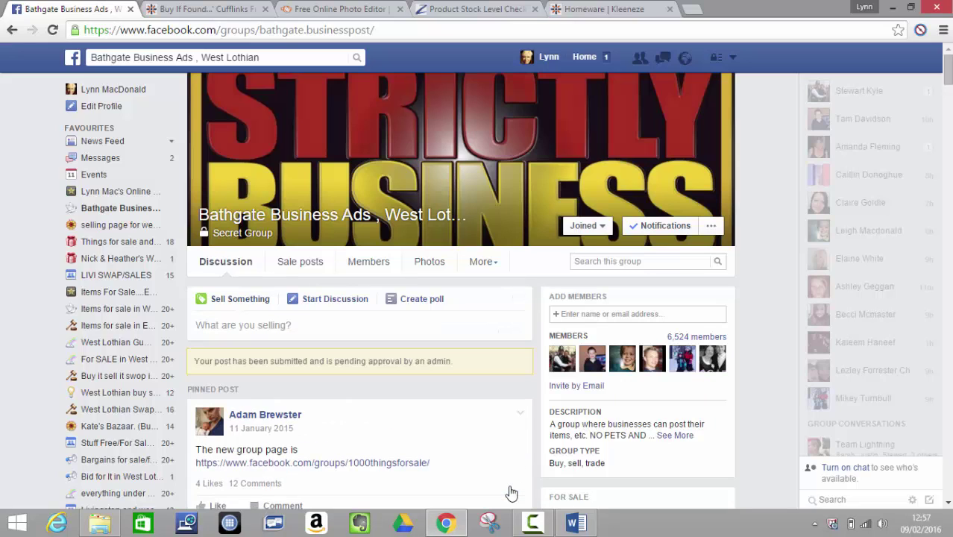
left_click(117, 225)
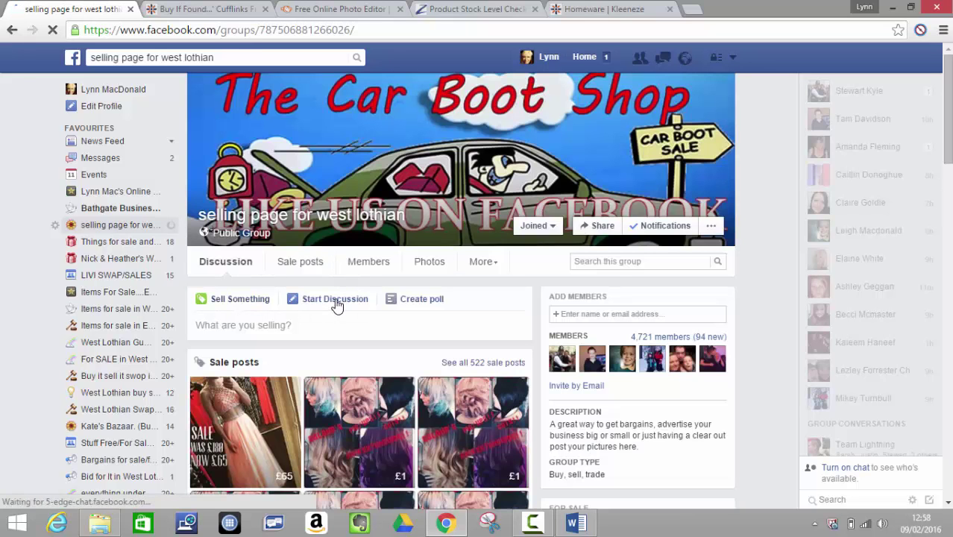
- Paste the cufflinks listing into a new discussion, attach cuff links 787930.jpg, and publish it
left_click(334, 301)
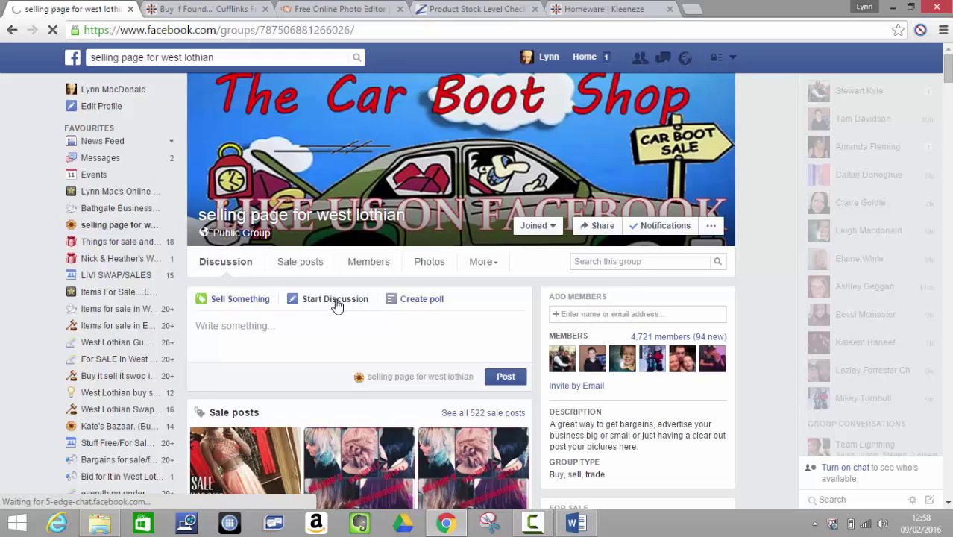
right_click(360, 333)
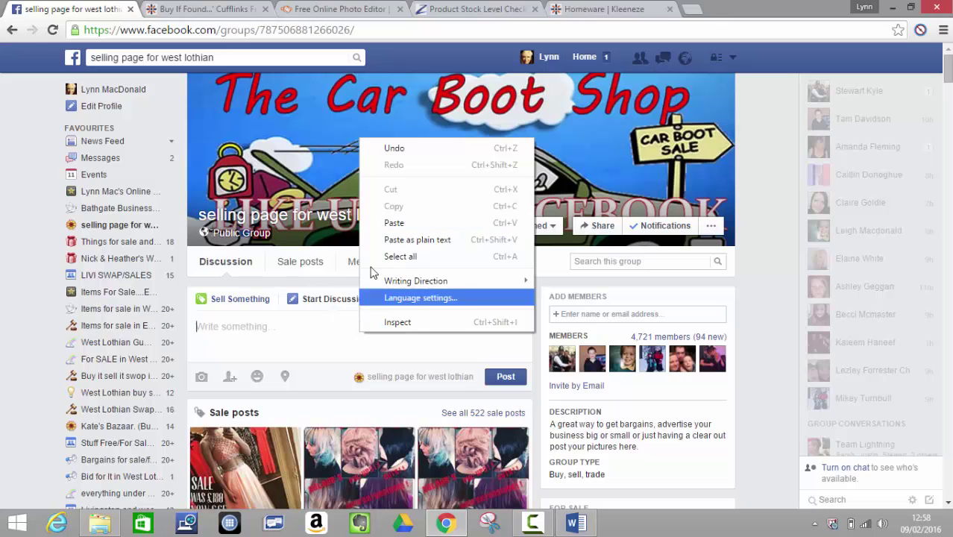
left_click(385, 228)
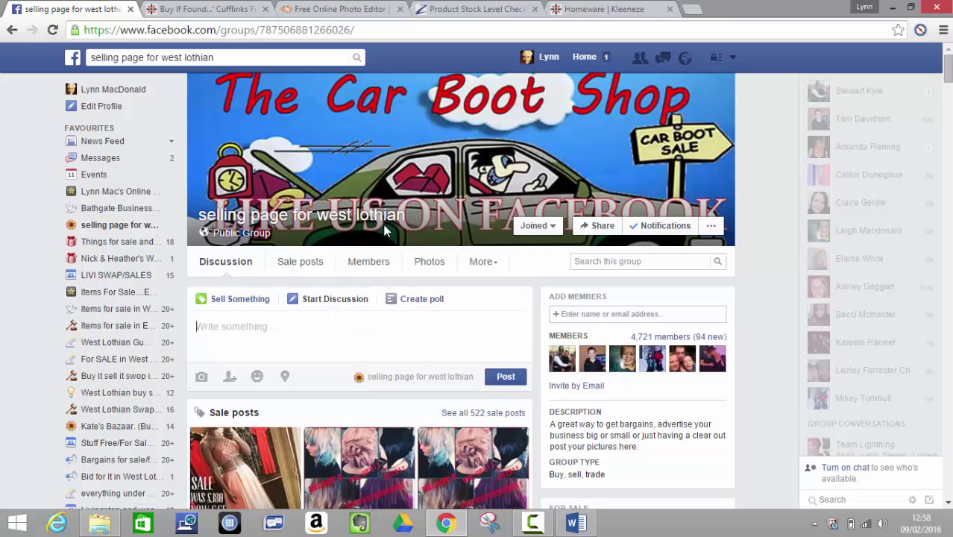
left_click(202, 386)
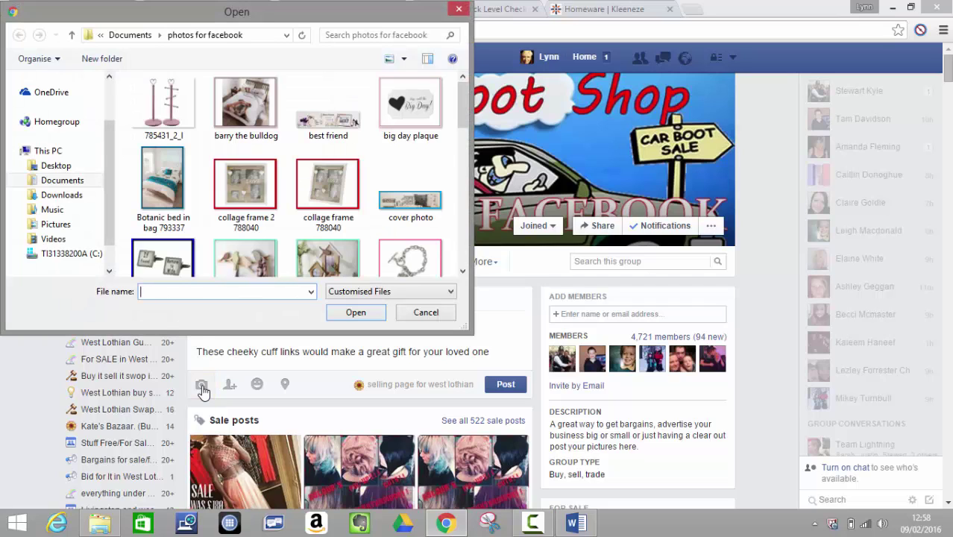
type("cuff")
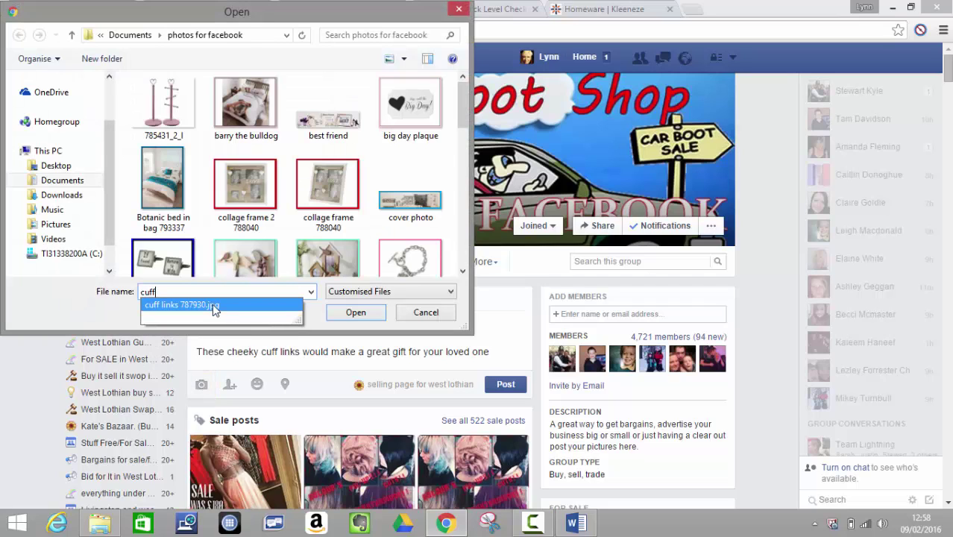
left_click(213, 308)
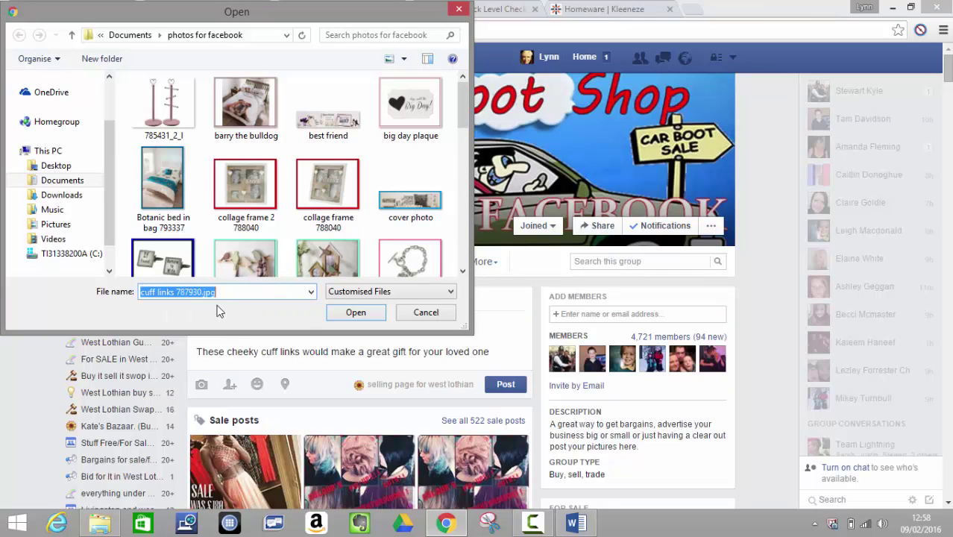
left_click(361, 317)
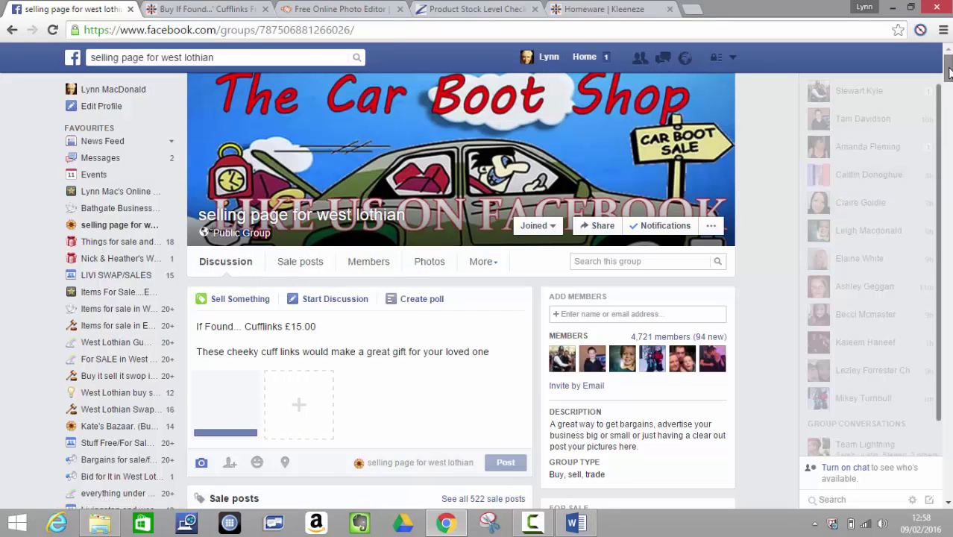
left_click_drag(949, 71, 948, 78)
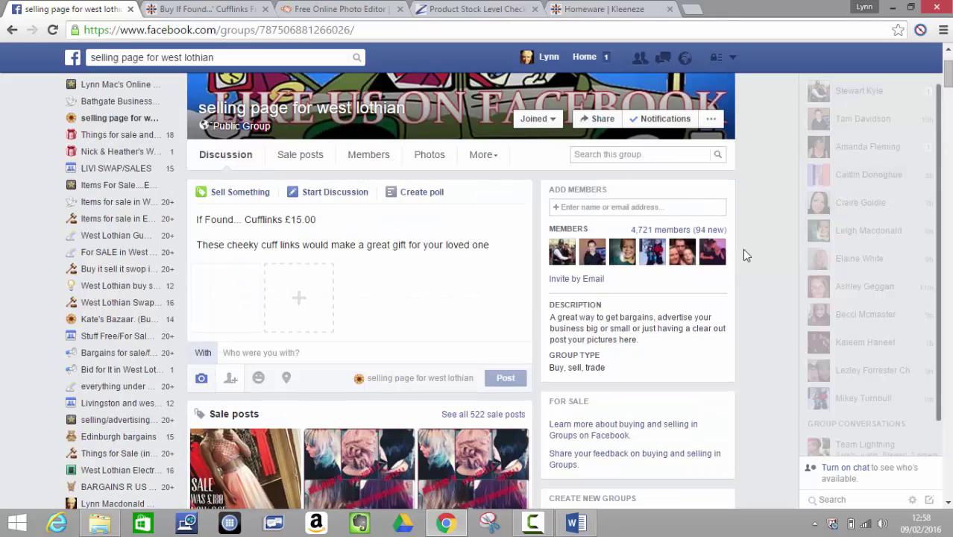
left_click(508, 385)
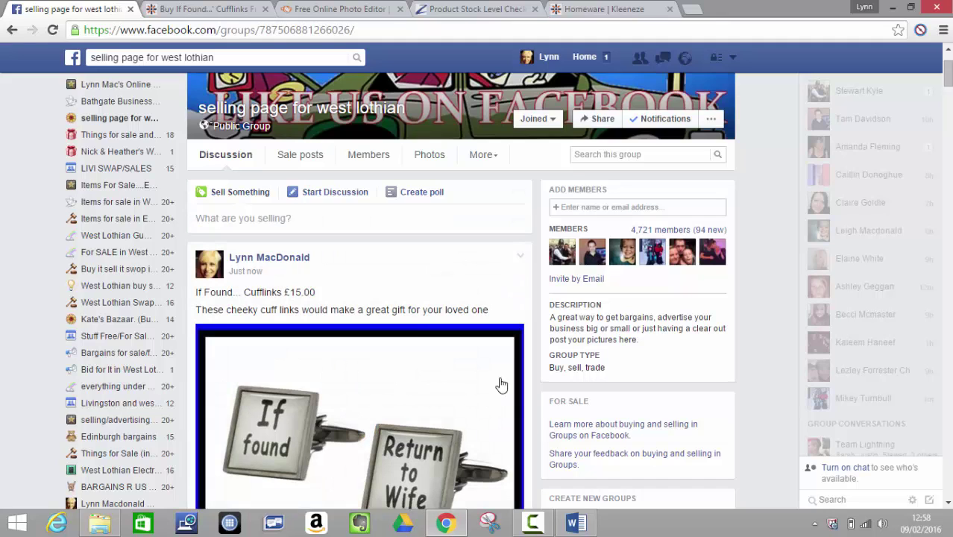
- In Things for sale and items wanted, post the cufflinks listing text with cuff links 787930.jpg
left_click(124, 141)
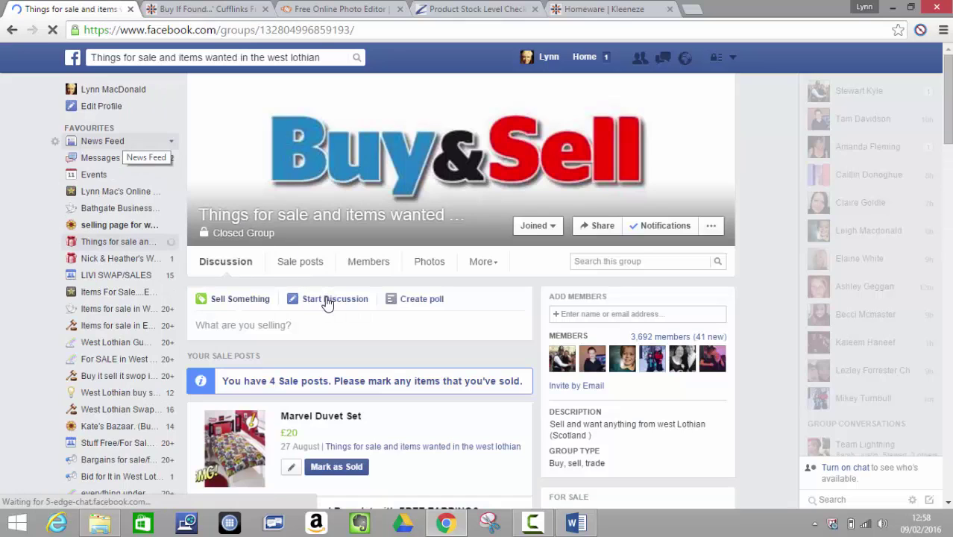
left_click(327, 302)
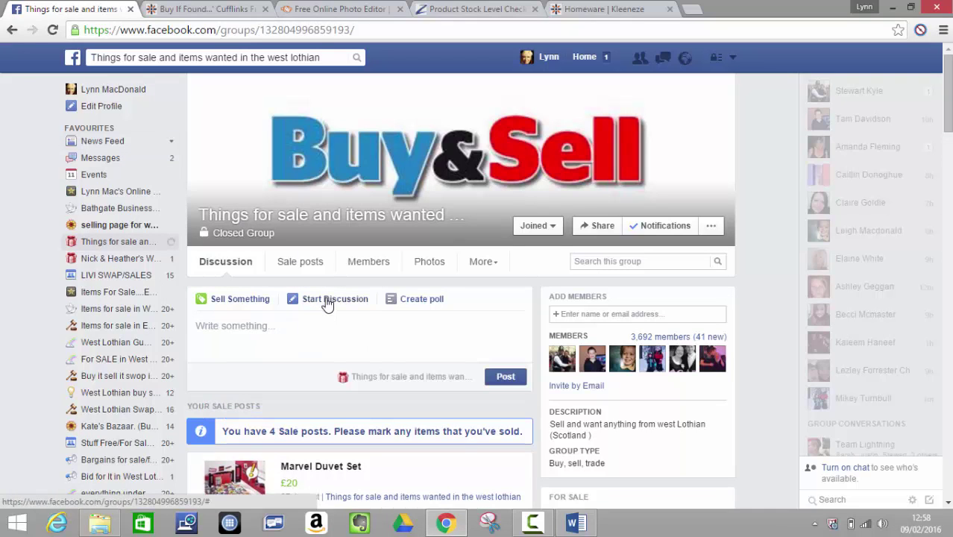
left_click(277, 333)
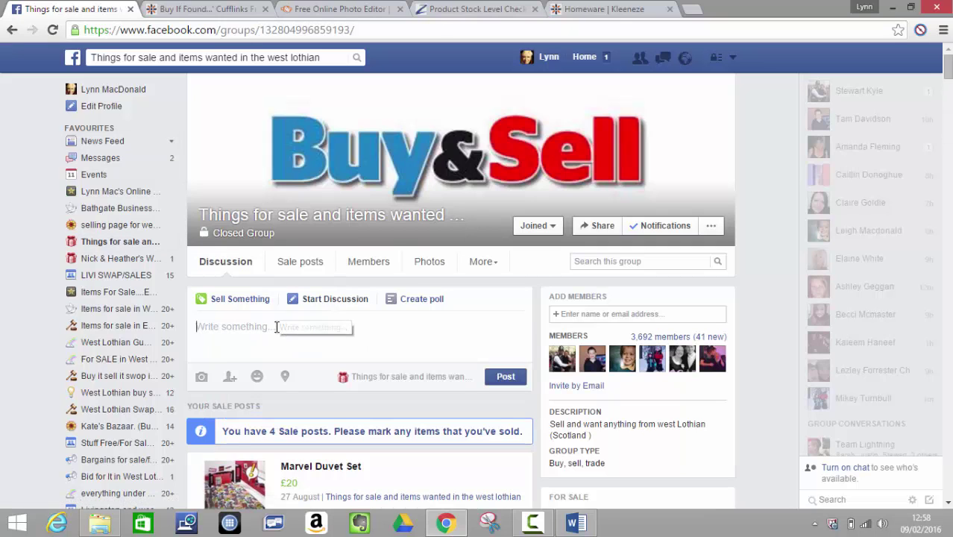
right_click(276, 328)
left_click(310, 217)
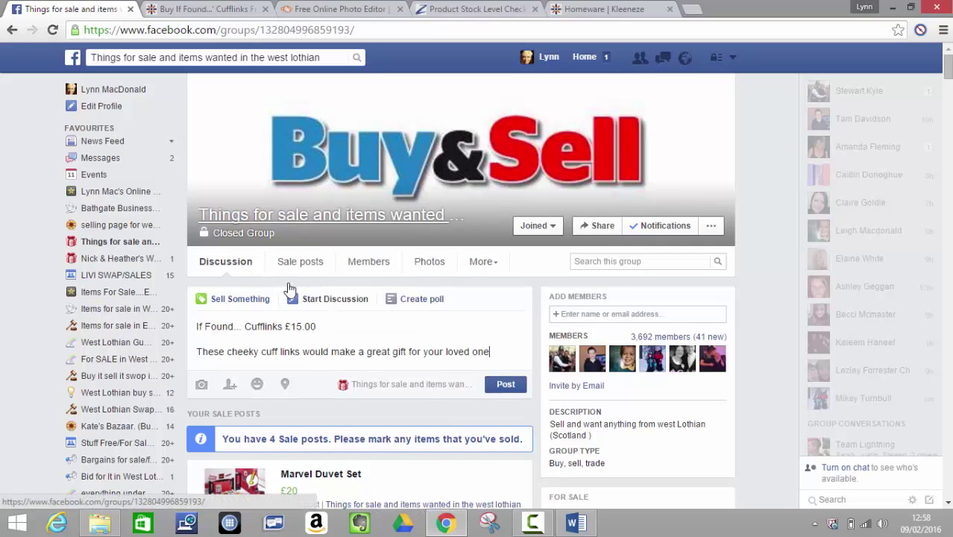
left_click(201, 386)
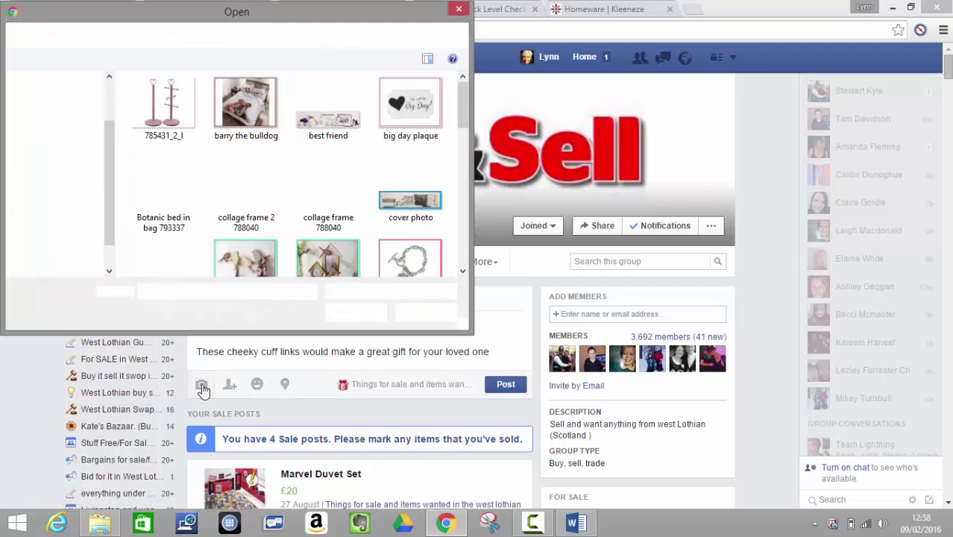
type("cuff")
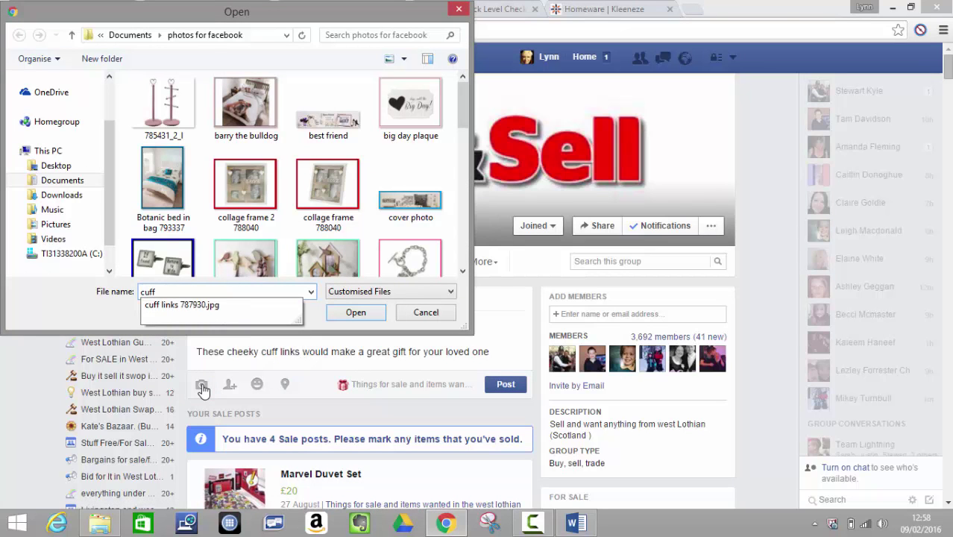
left_click(249, 308)
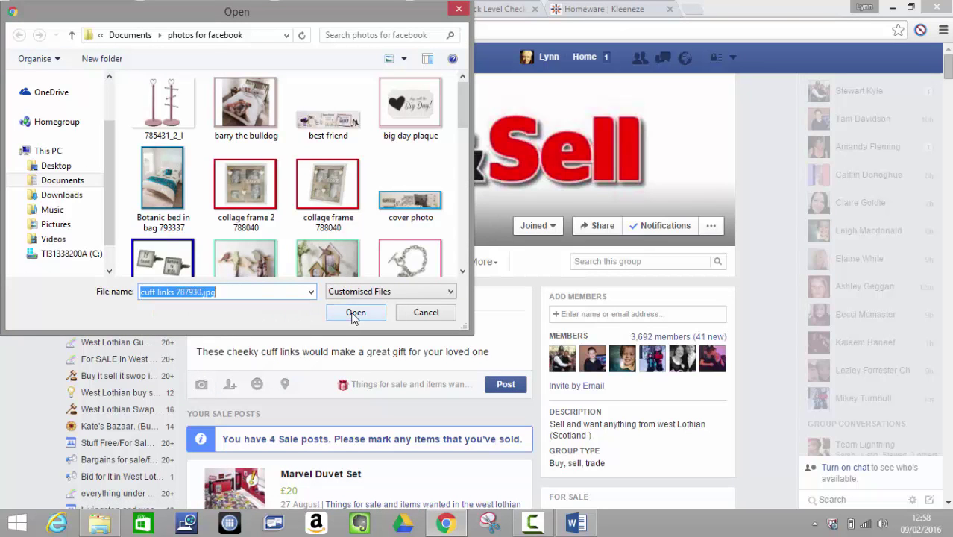
left_click(354, 313)
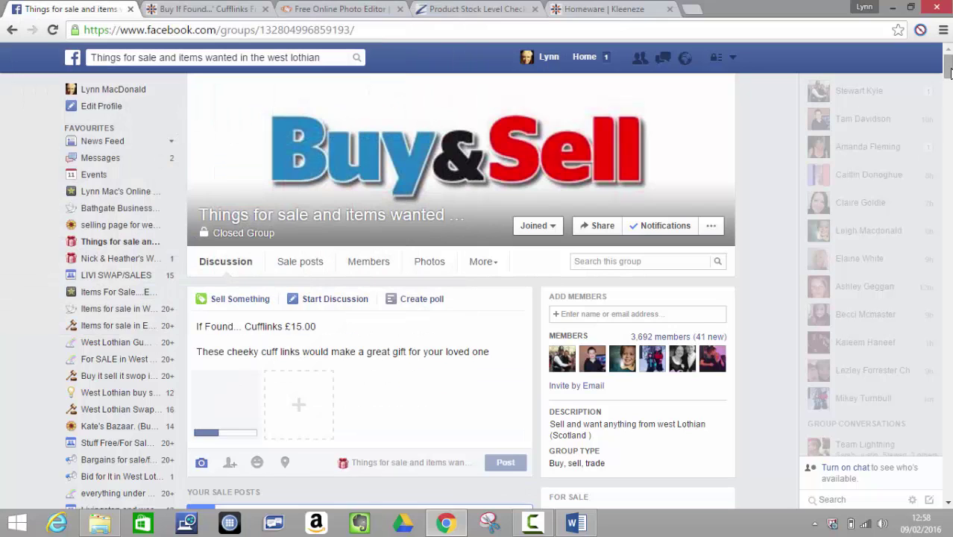
scroll(950, 78, "down", 2)
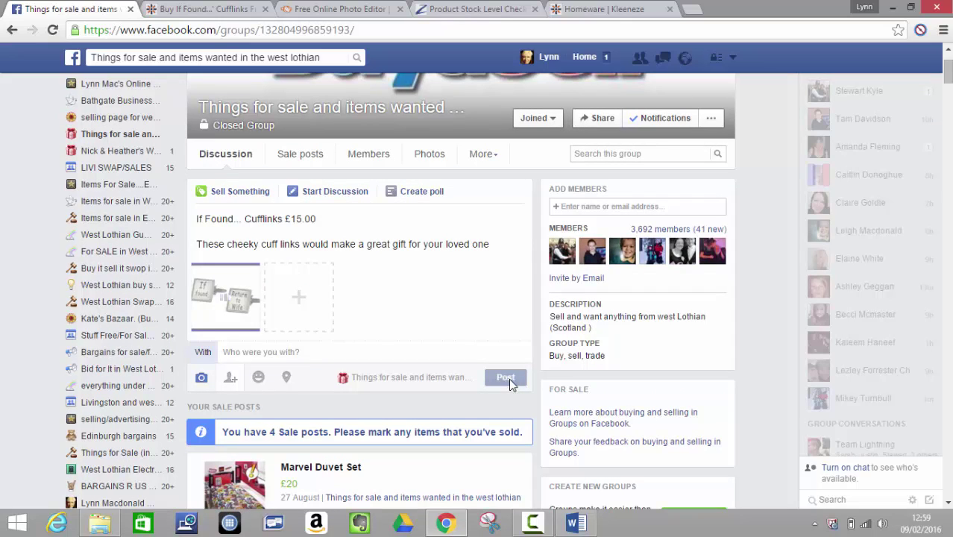
left_click(507, 379)
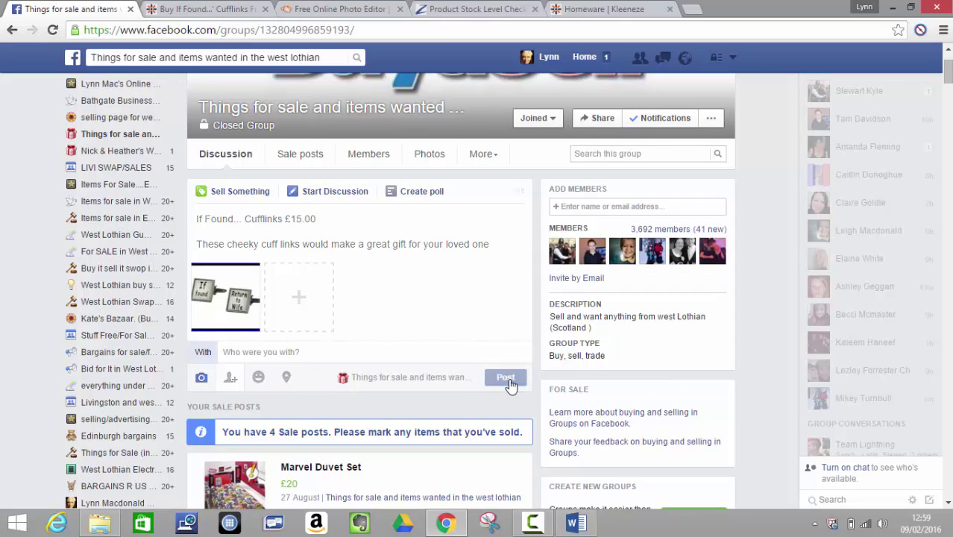
- In West Lothian Selling/Swapping Page, post the pasted cufflinks listing with cuff links 787930.jpg
left_click(116, 155)
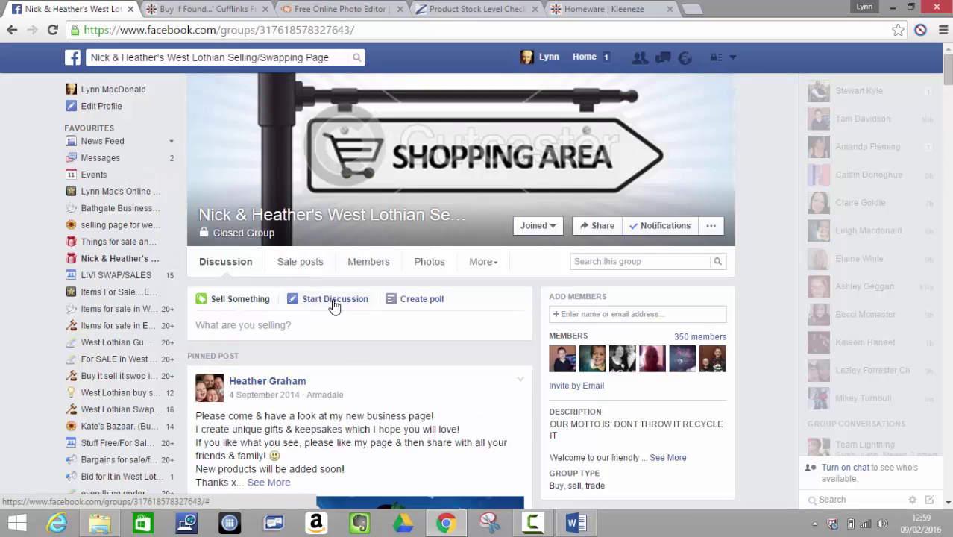
left_click(334, 302)
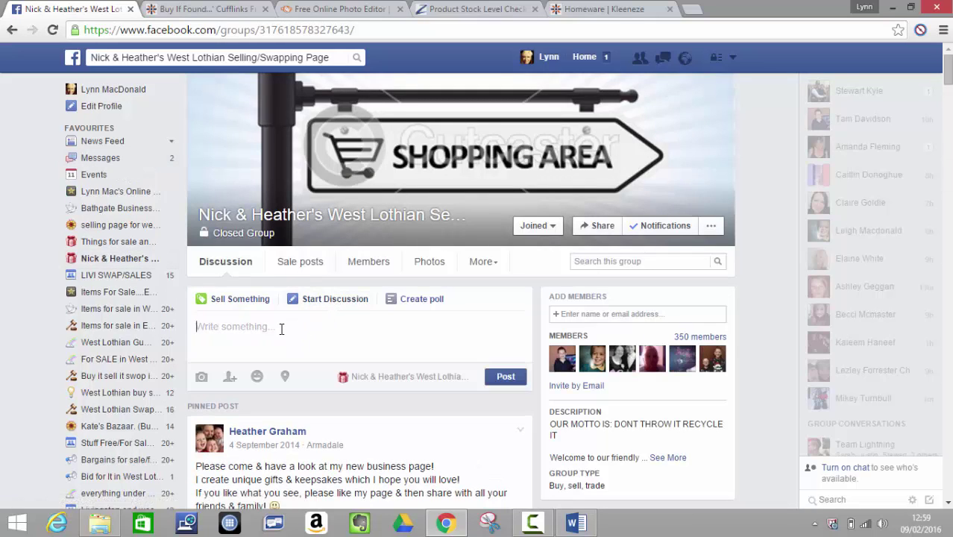
right_click(281, 328)
left_click(314, 221)
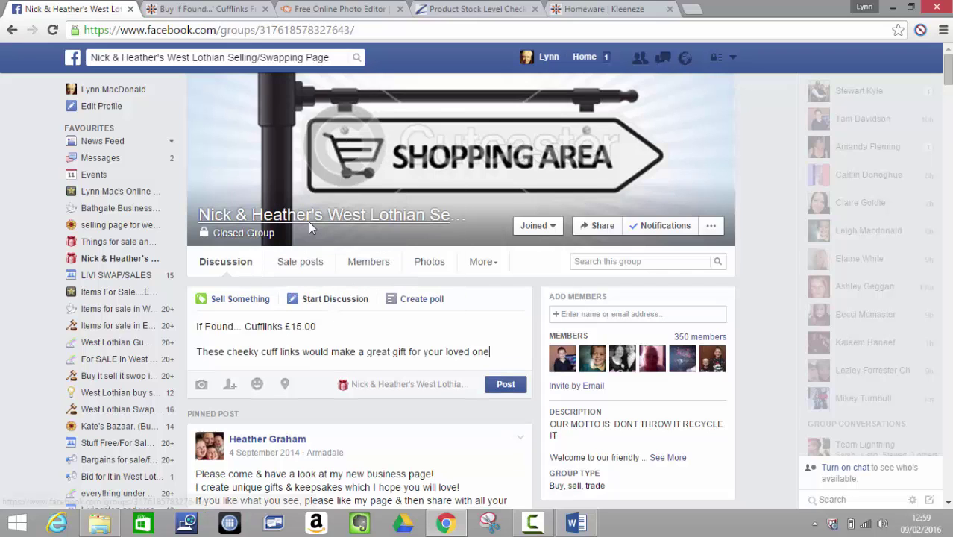
left_click(204, 393)
type("cu")
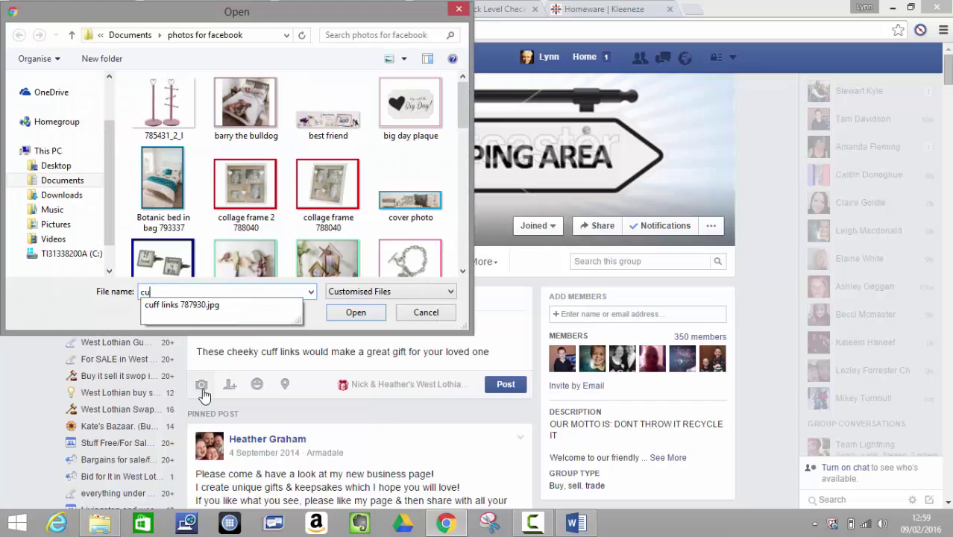
type("ff")
left_click(200, 303)
left_click(356, 313)
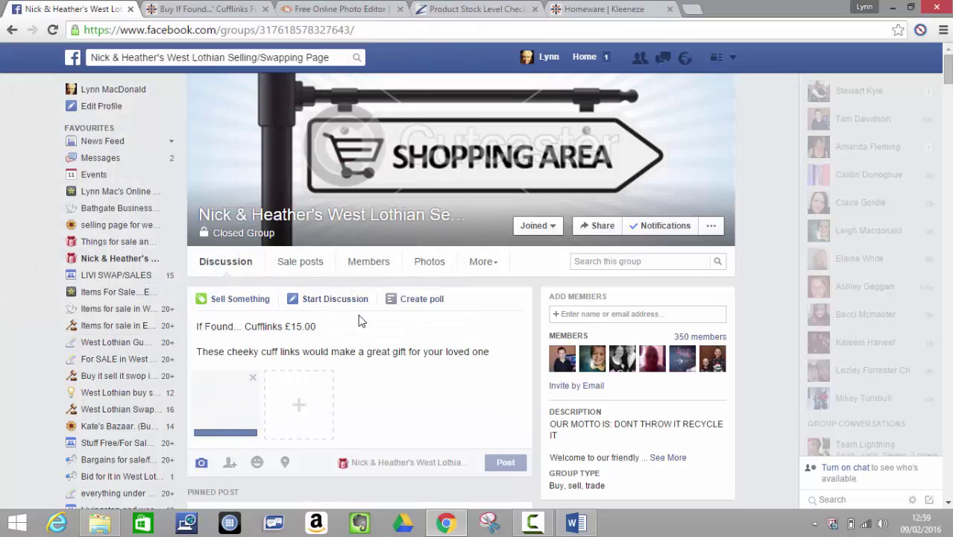
scroll(950, 83, "down", 1)
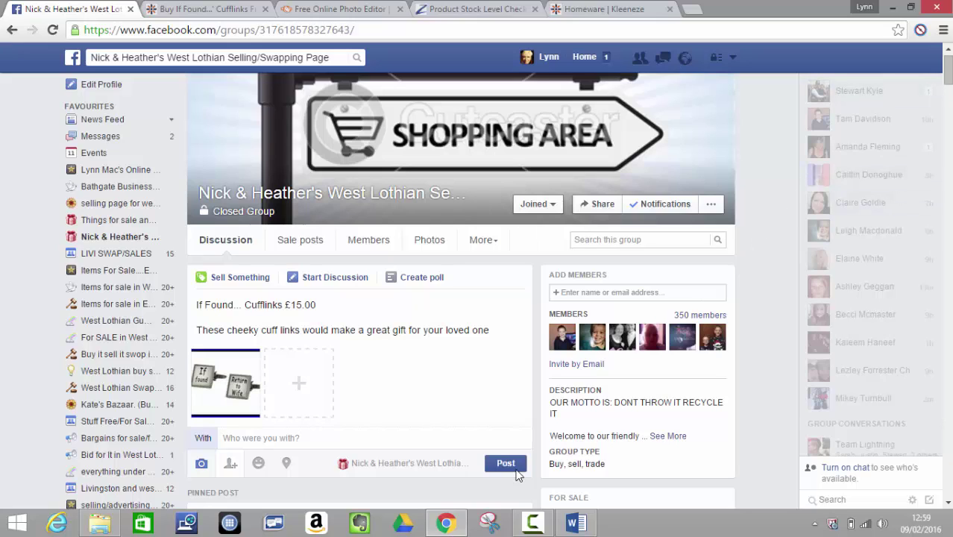
left_click(507, 465)
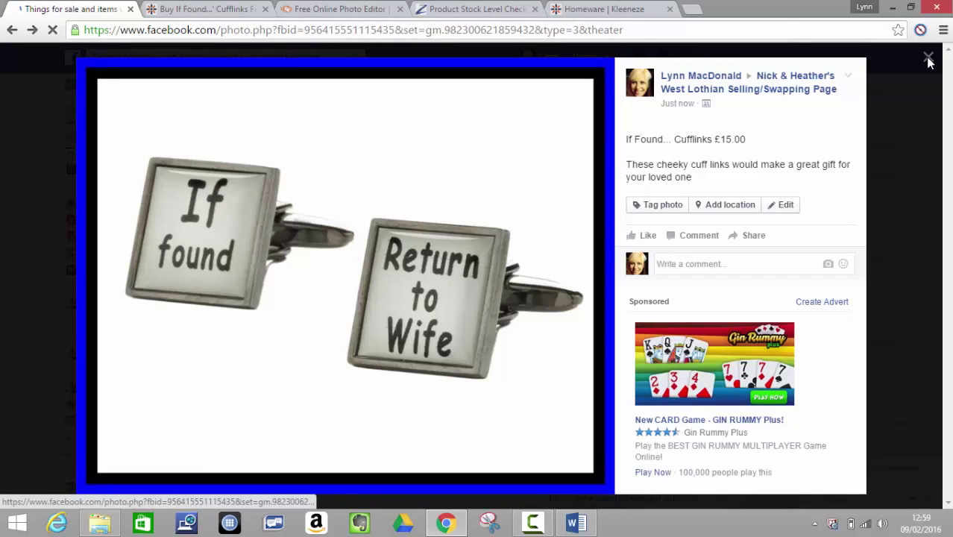
- Close the photo viewer and paste the cufflinks listing into a new West Lothian Selling/Swapping discussion
left_click(929, 59)
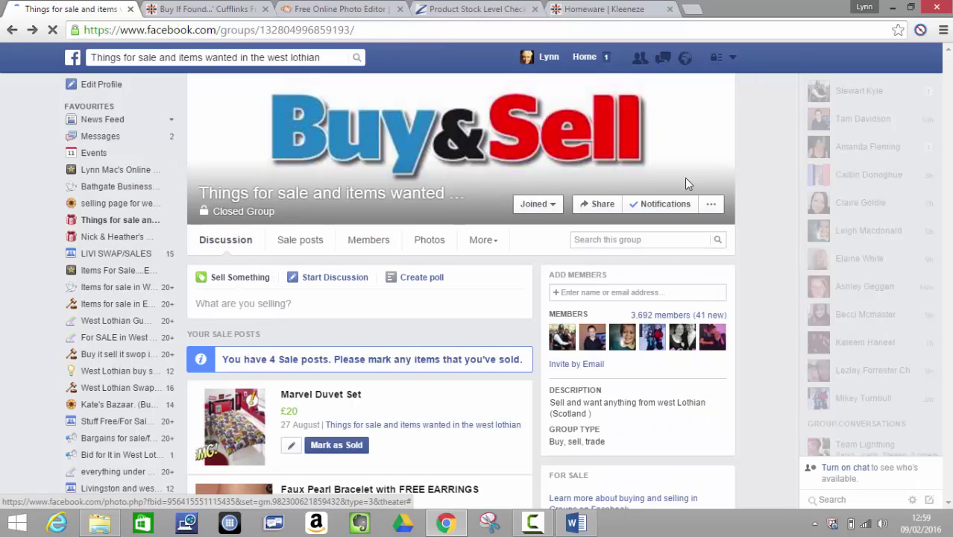
left_click_drag(948, 66, 949, 127)
left_click_drag(948, 85, 947, 73)
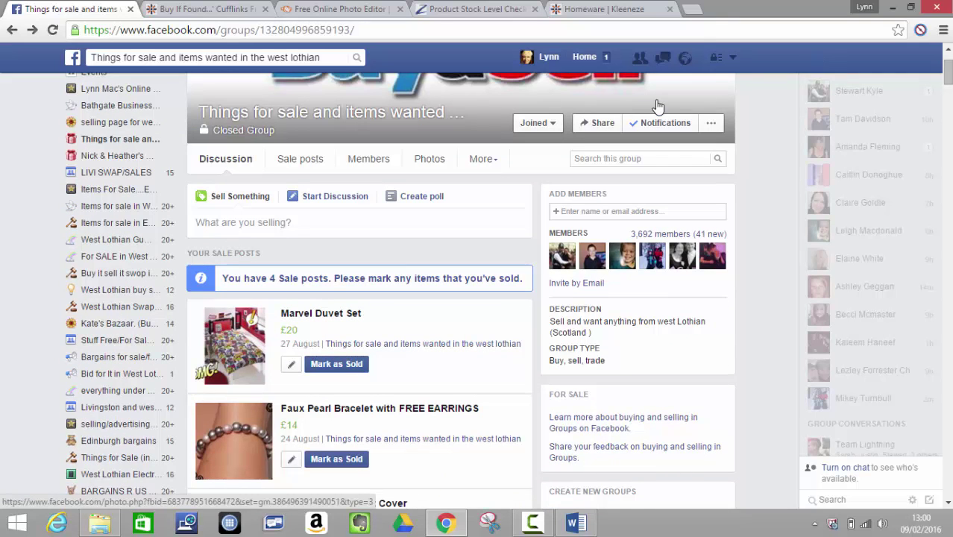
left_click(110, 156)
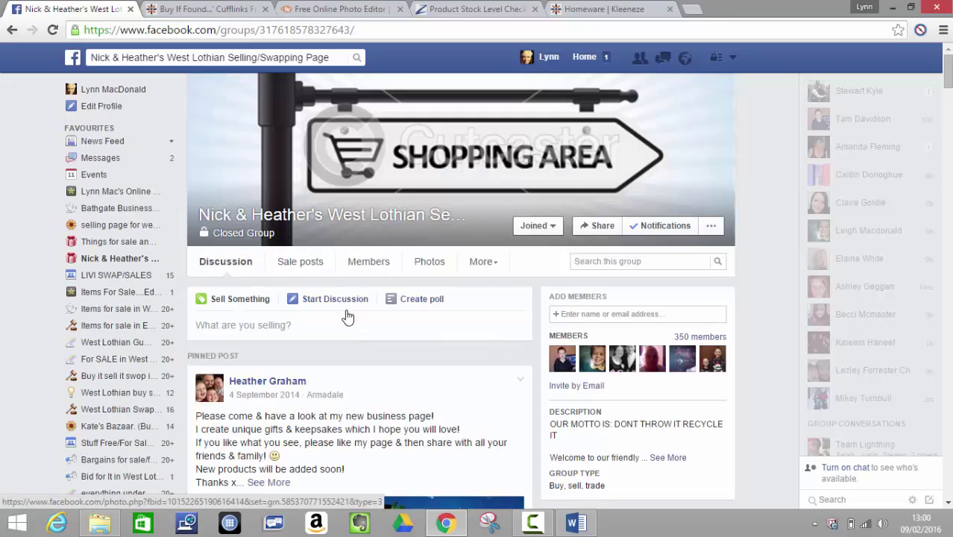
left_click(338, 304)
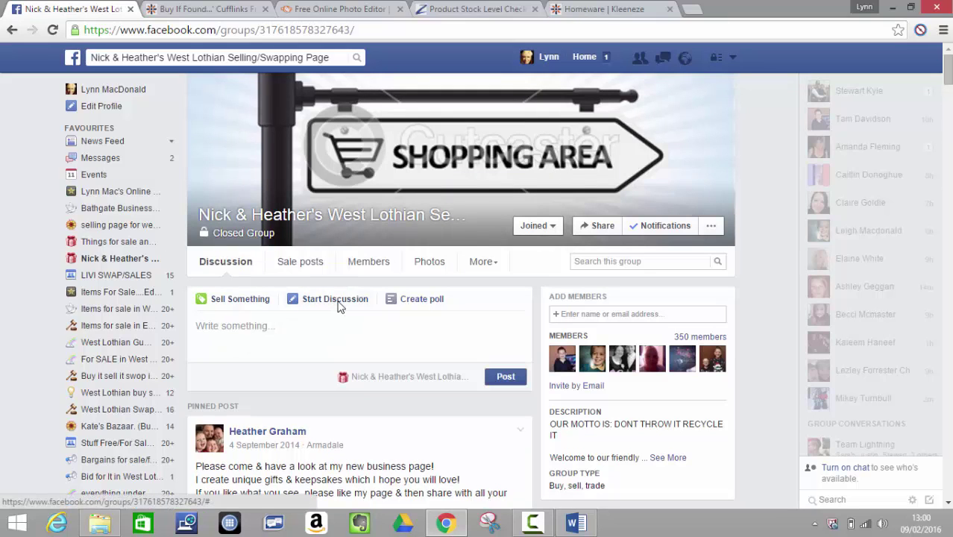
left_click(289, 327)
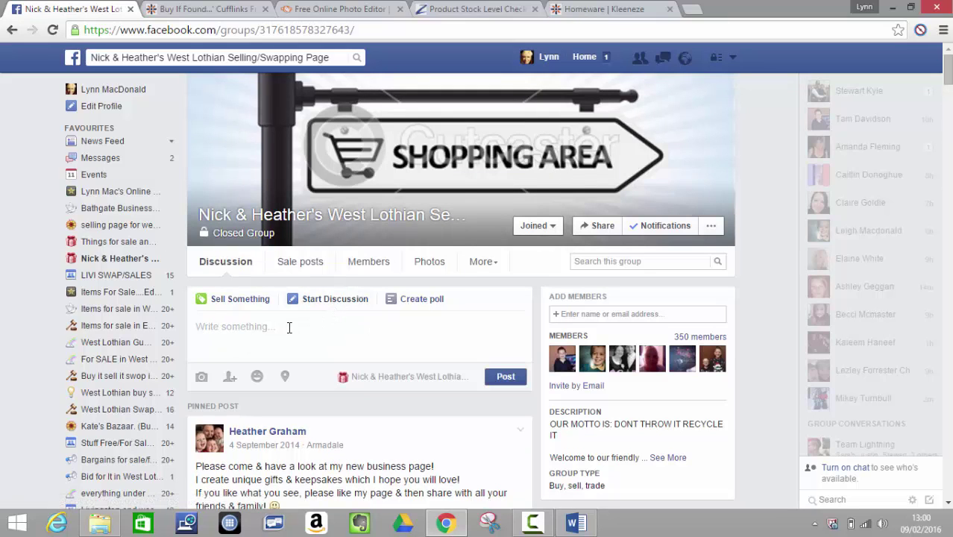
right_click(290, 327)
left_click(312, 221)
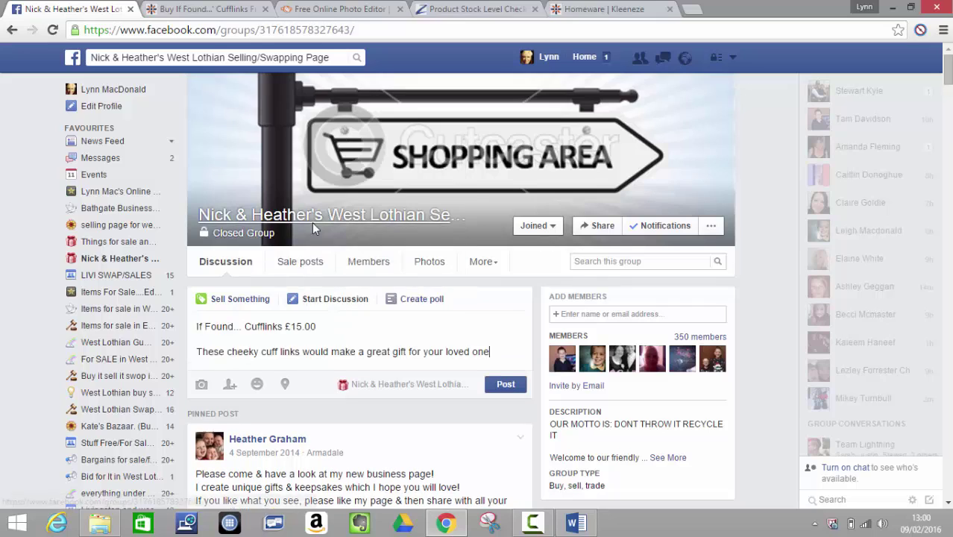
- Attach cuff links 787930.jpg and publish it as an ordinary post rather than a sale
left_click(202, 385)
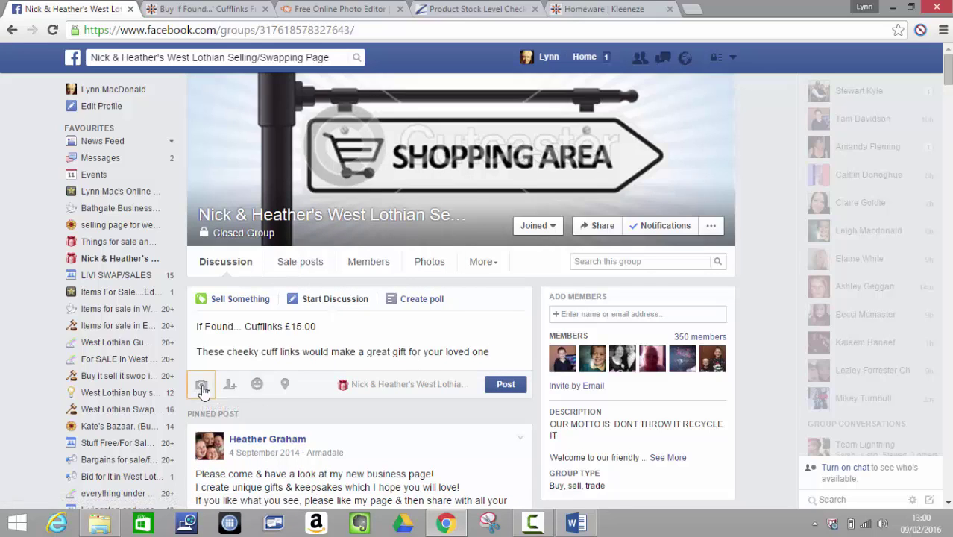
type("cuff")
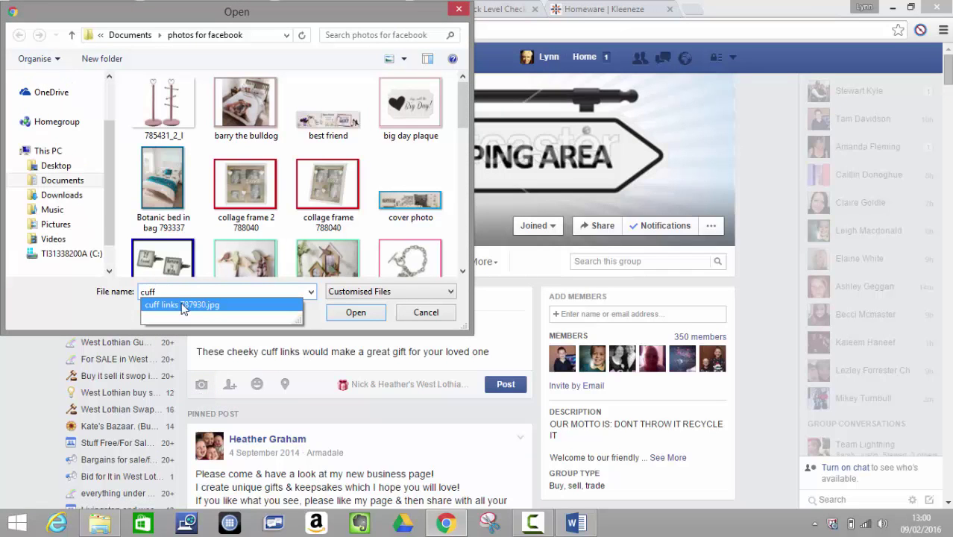
left_click(184, 305)
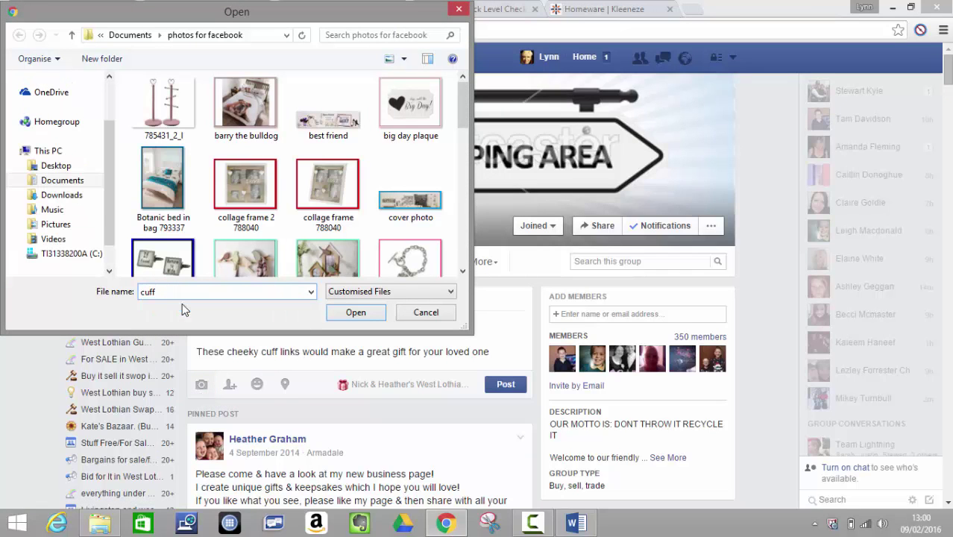
left_click(355, 313)
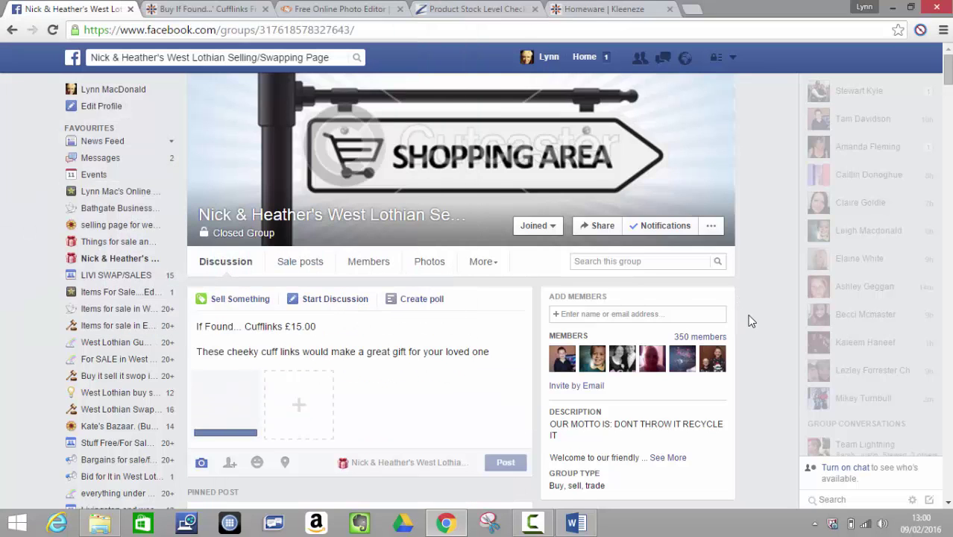
left_click_drag(659, 342, 524, 355)
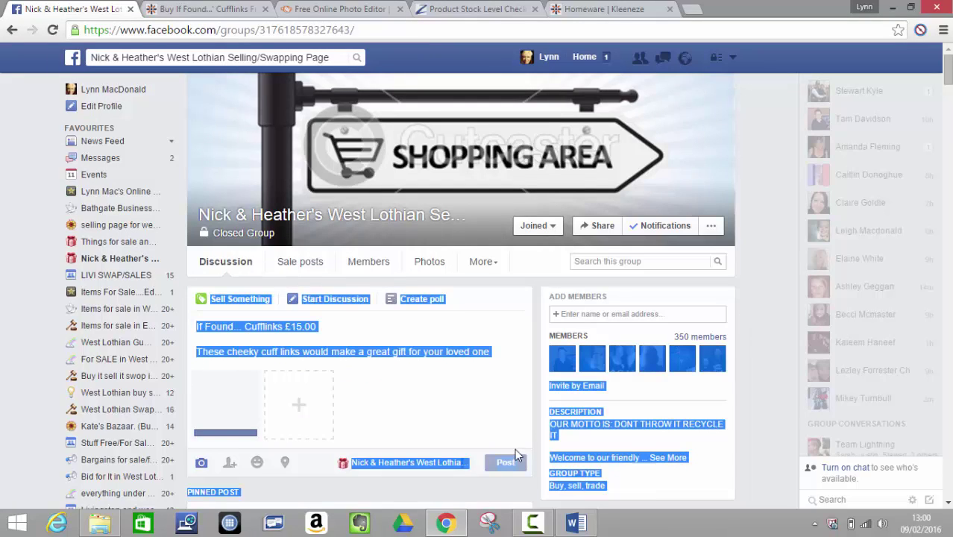
left_click(772, 309)
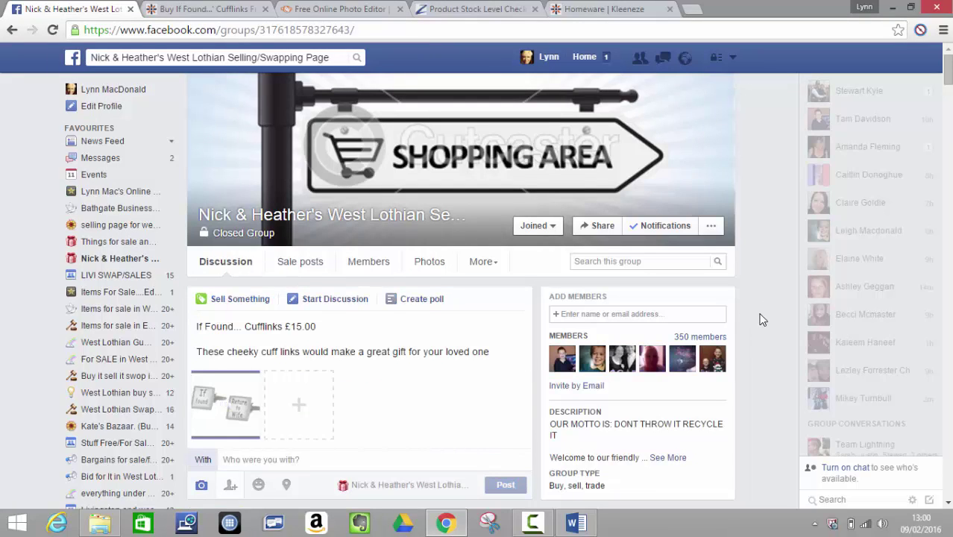
left_click(522, 486)
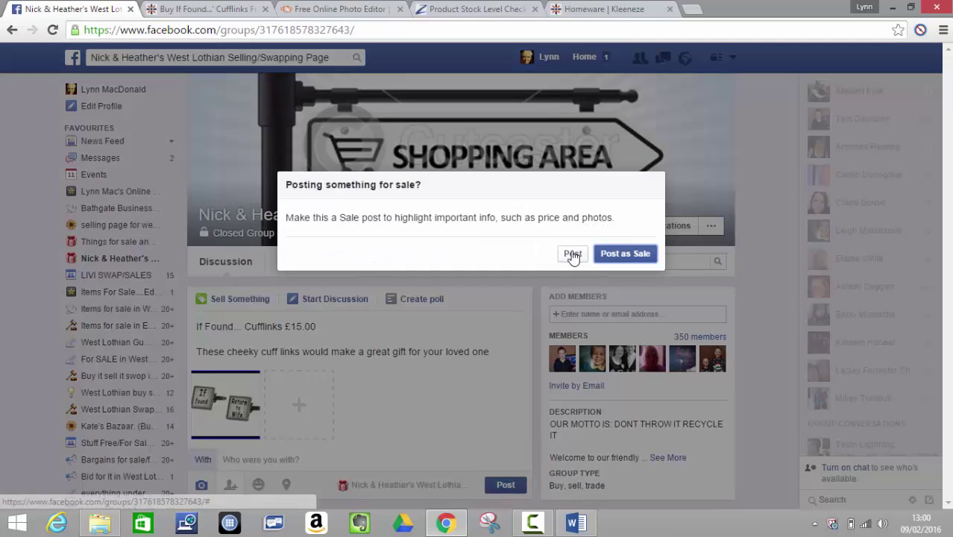
left_click(572, 254)
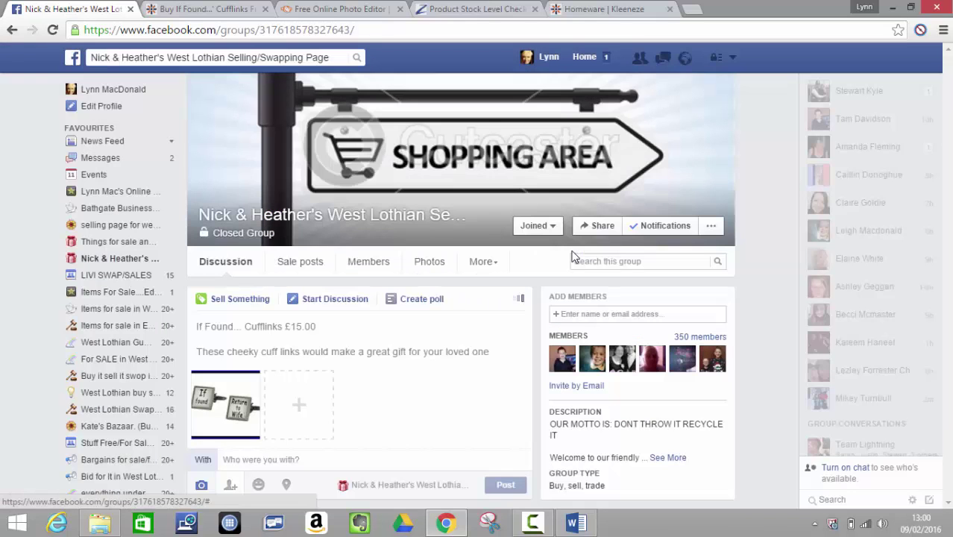
- In LIVI SWAP/SALES, post the pasted If Found... Cufflinks £15.00 listing with cuff links 787930.jpg
left_click(104, 276)
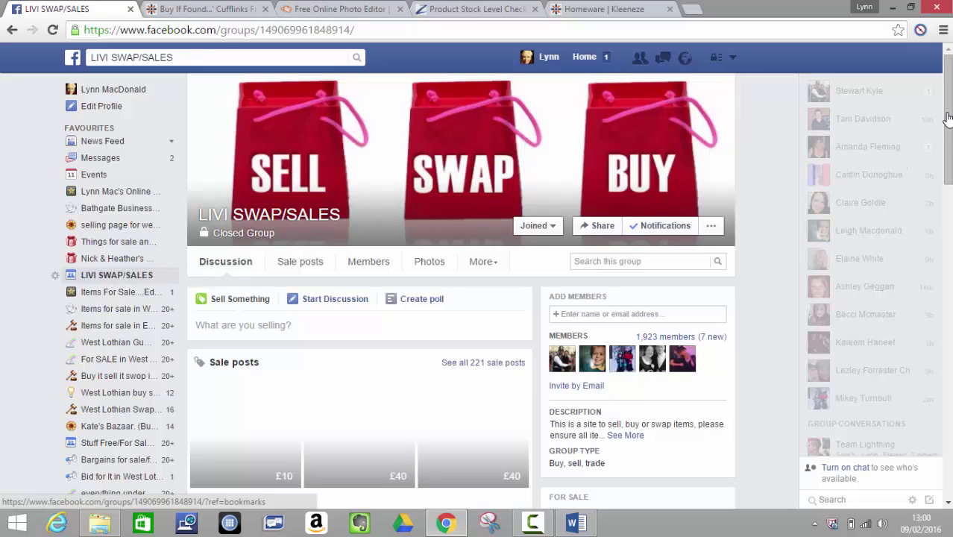
scroll(949, 71, "down", 1)
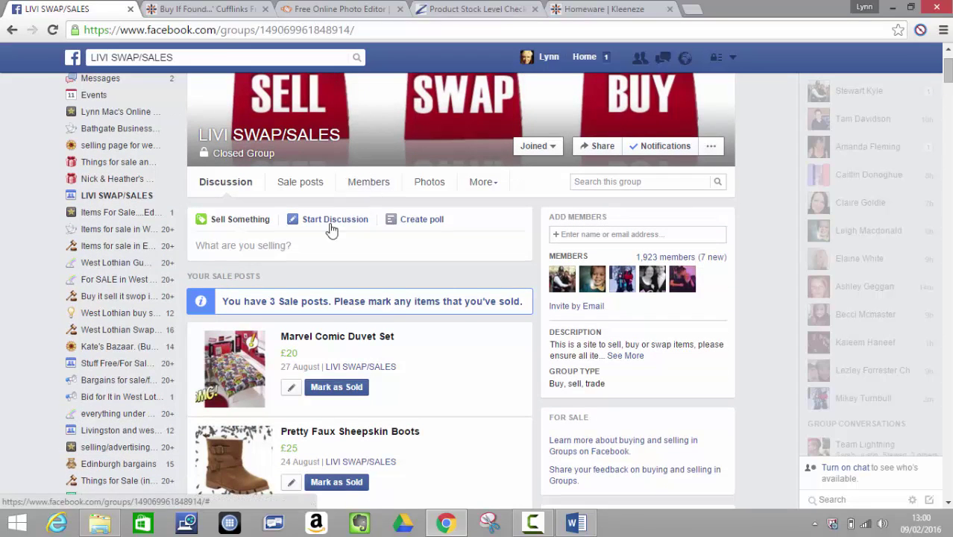
left_click(331, 226)
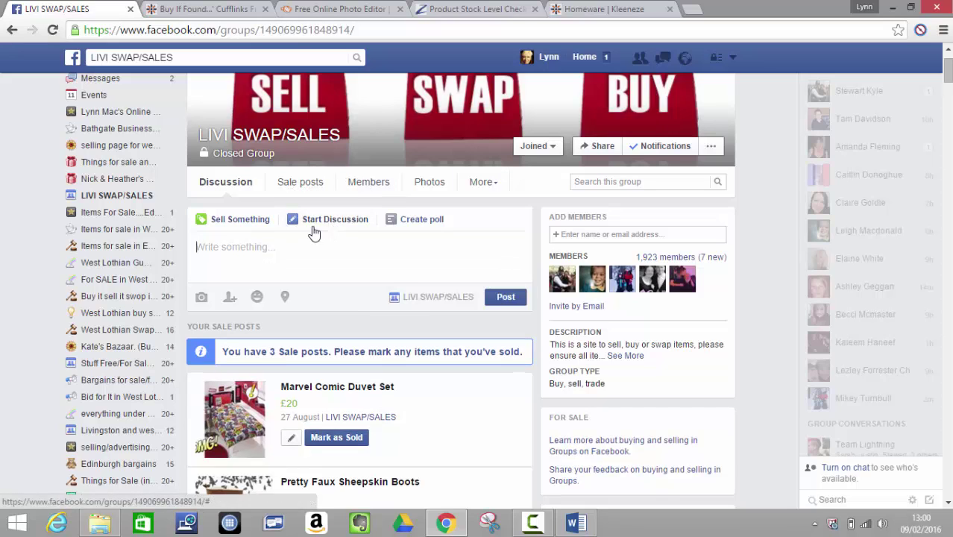
right_click(304, 243)
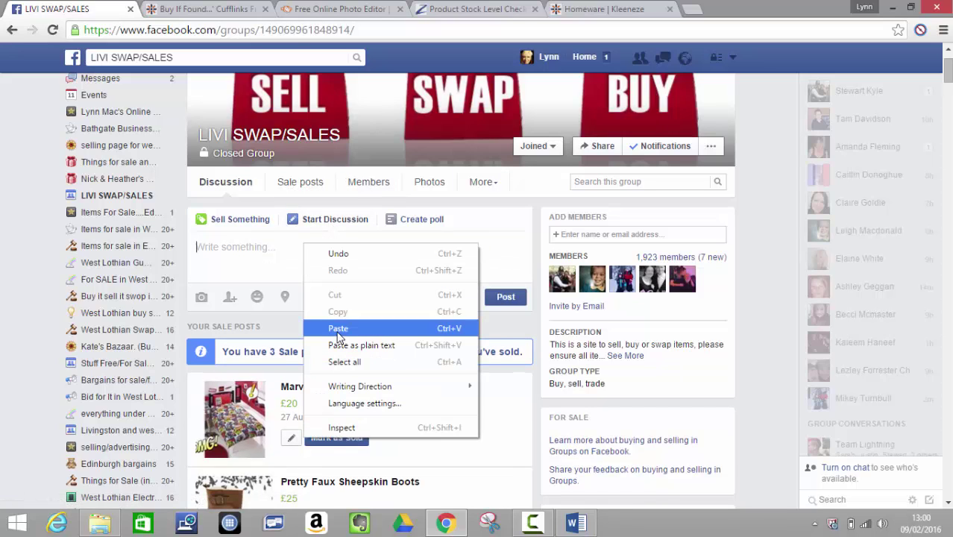
left_click(336, 325)
left_click(202, 304)
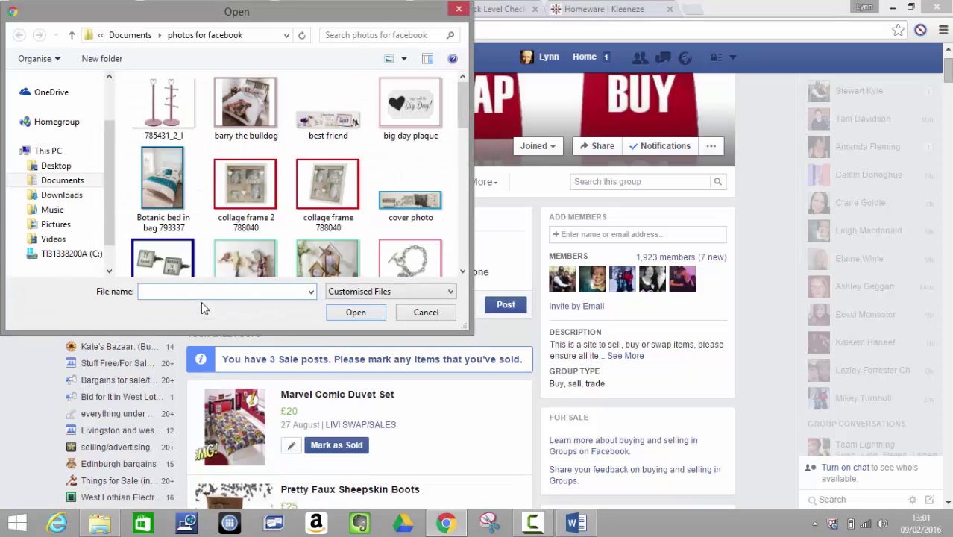
type("cuff")
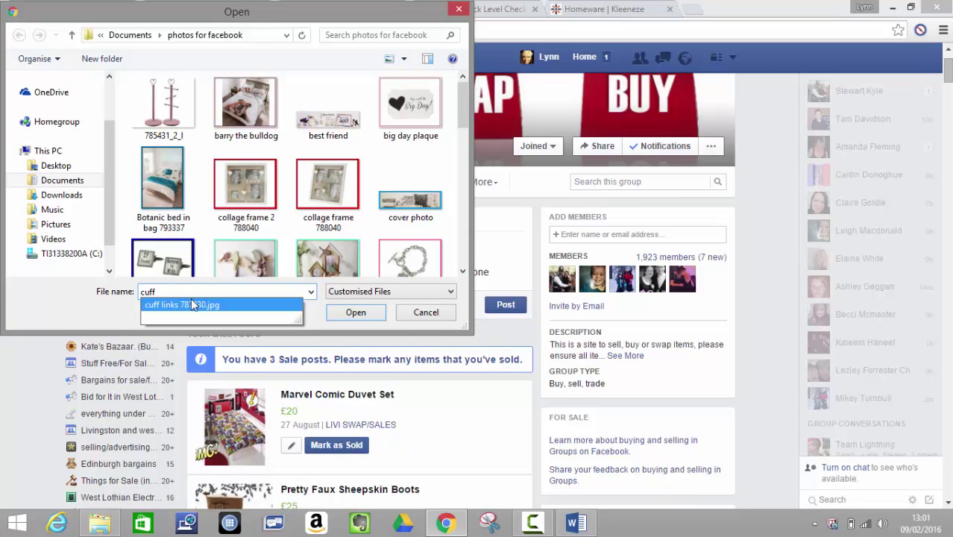
left_click(191, 305)
left_click(358, 313)
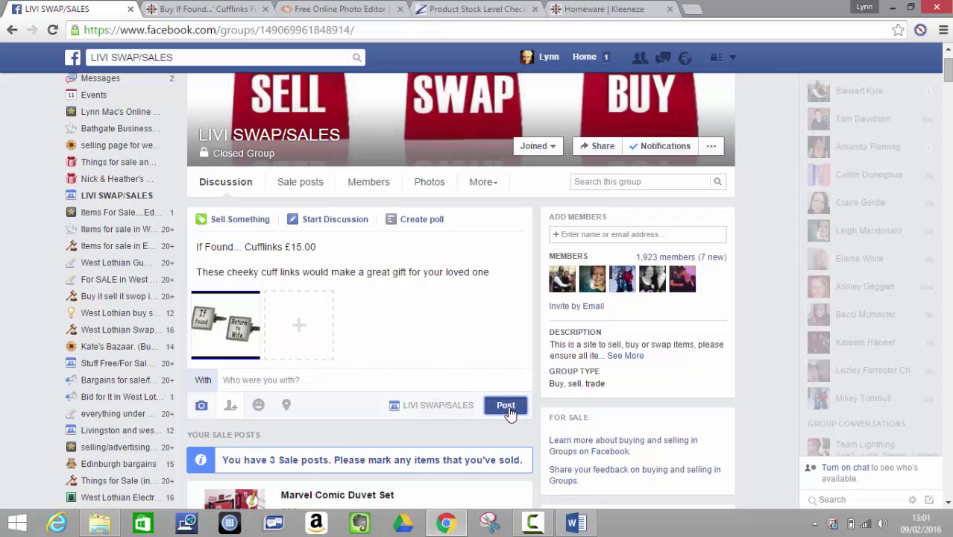
left_click(508, 409)
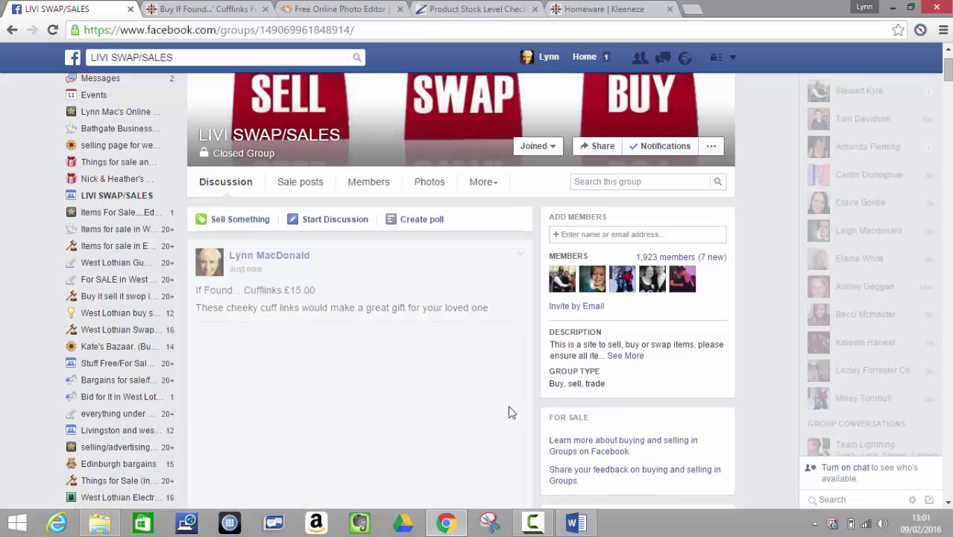
- Switch back to the KLife tab and open the GIFTS department
left_click(198, 9)
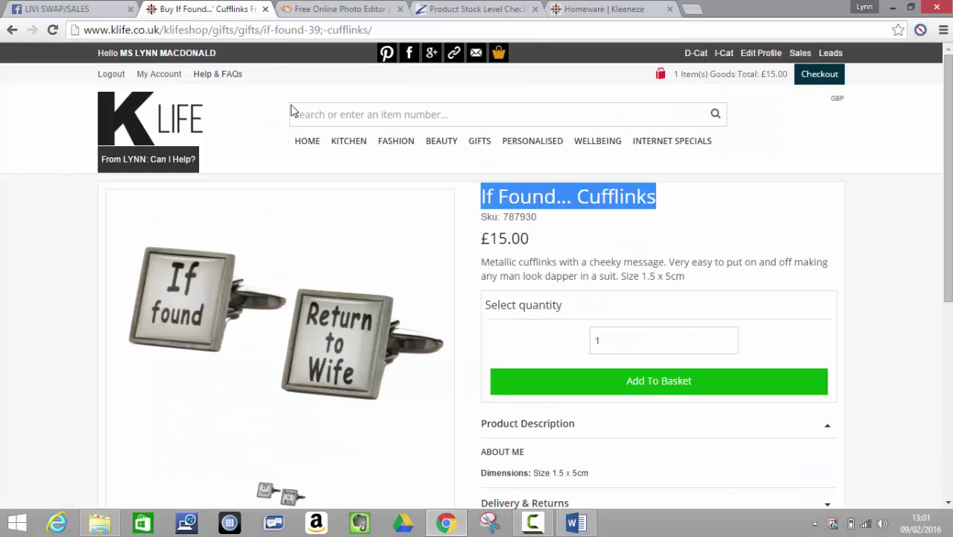
left_click(480, 141)
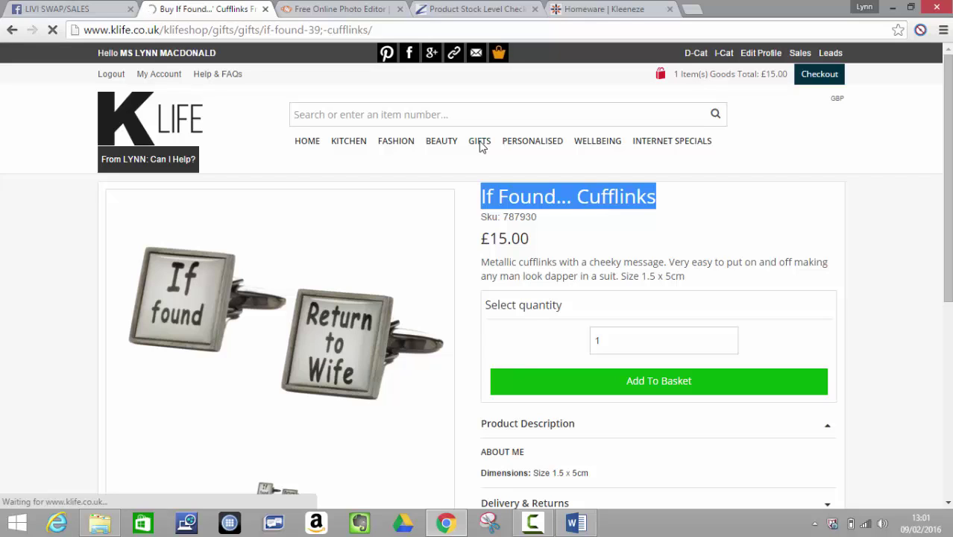
left_click(479, 142)
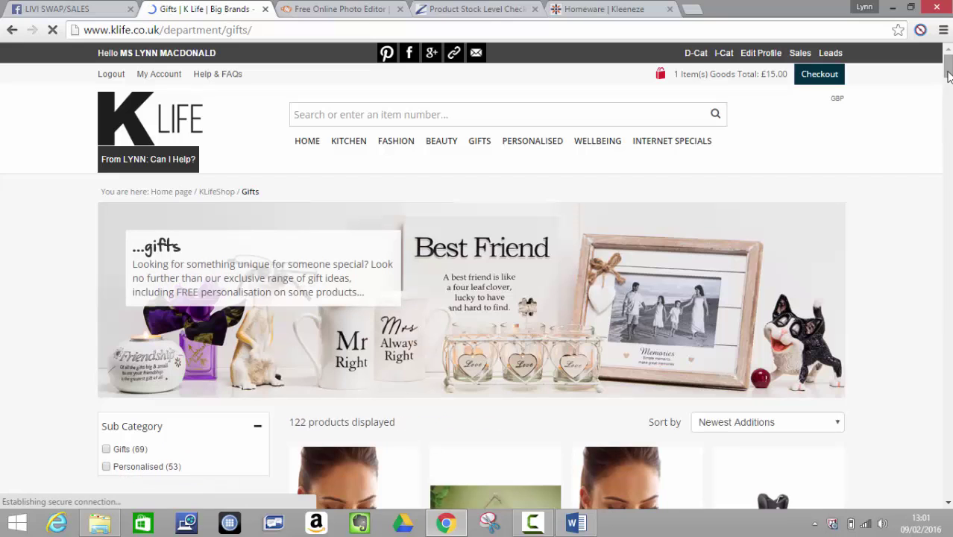
- Scroll down the Gifts product grid to the Rose Coloured Watch at £20.00
left_click_drag(948, 75, 948, 133)
scroll(946, 501, "down", 2)
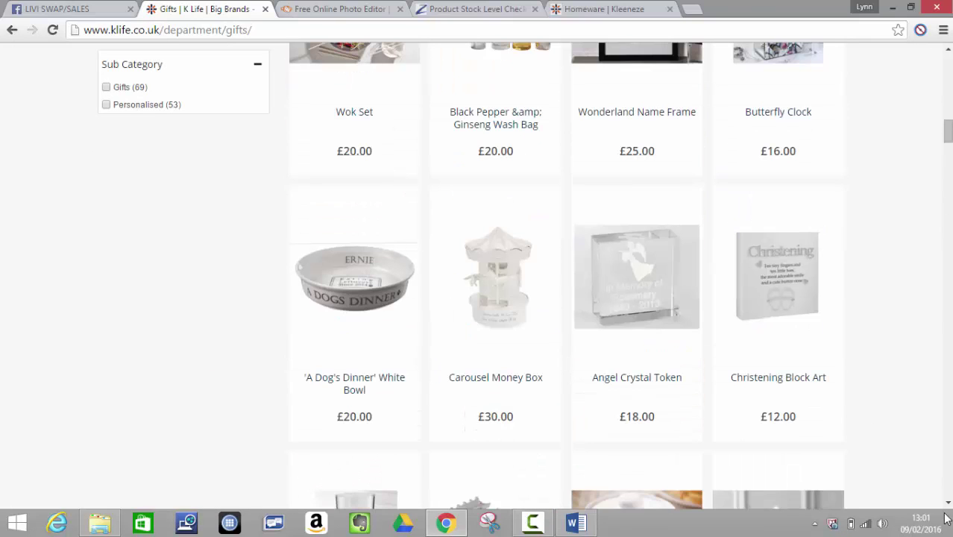
scroll(948, 506, "down", 4)
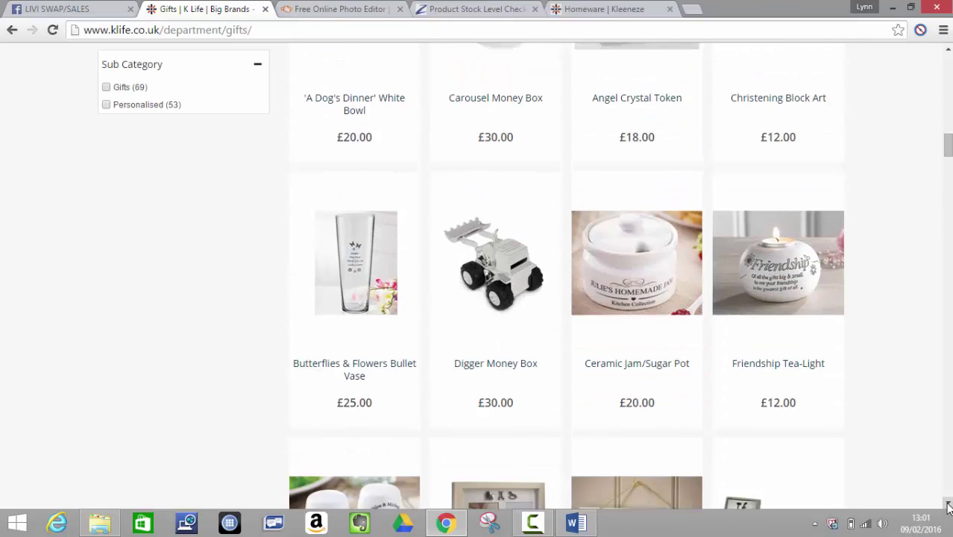
scroll(948, 505, "down", 6)
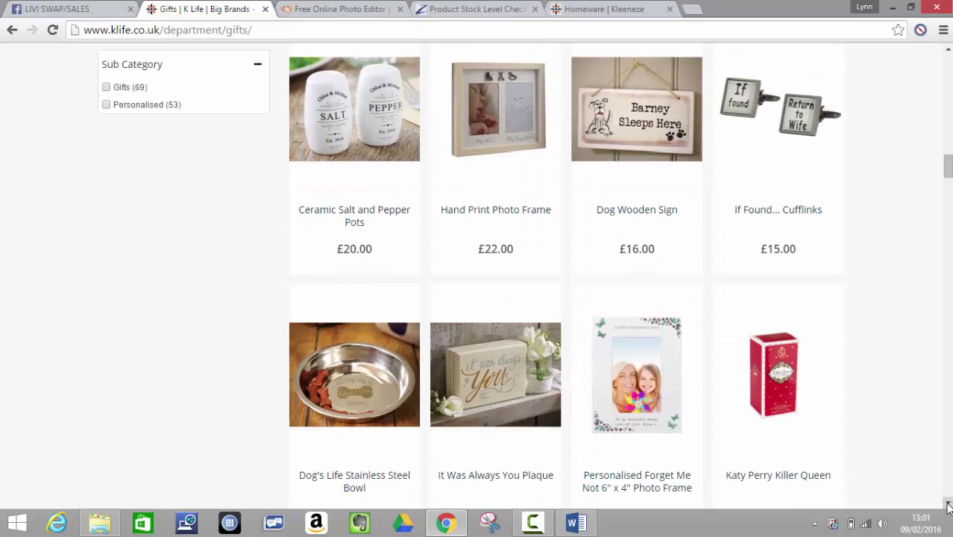
scroll(948, 505, "down", 3)
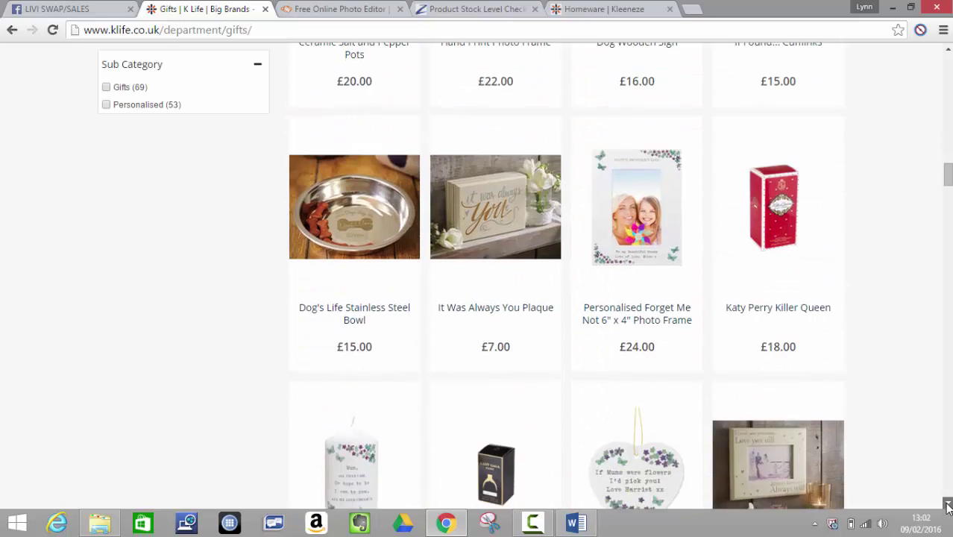
scroll(948, 506, "down", 4)
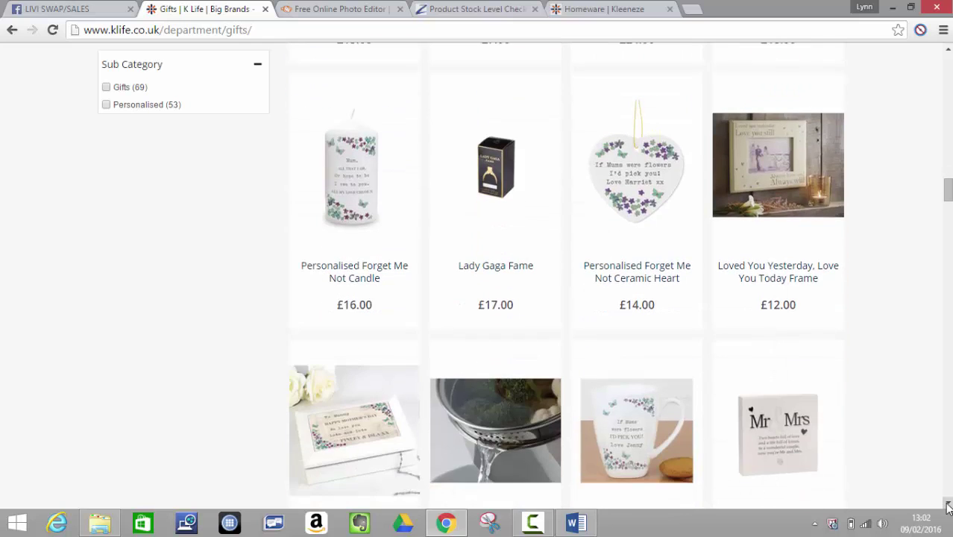
scroll(948, 506, "down", 5)
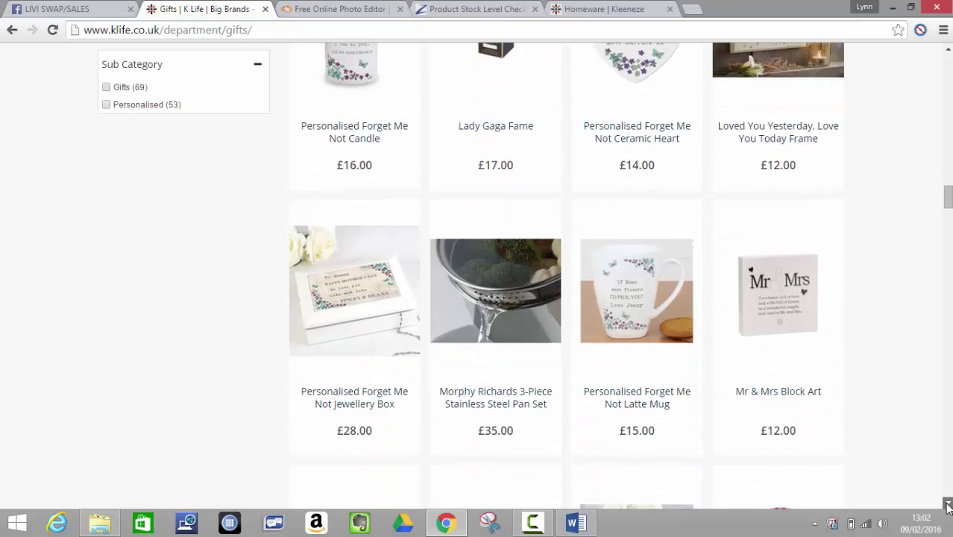
scroll(948, 506, "down", 1)
scroll(948, 505, "down", 6)
scroll(948, 506, "down", 5)
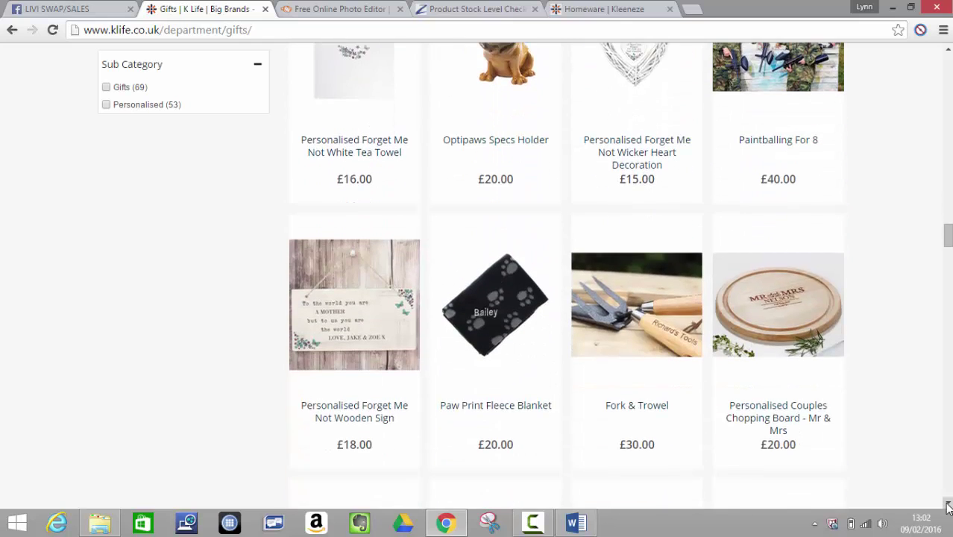
scroll(948, 506, "down", 4)
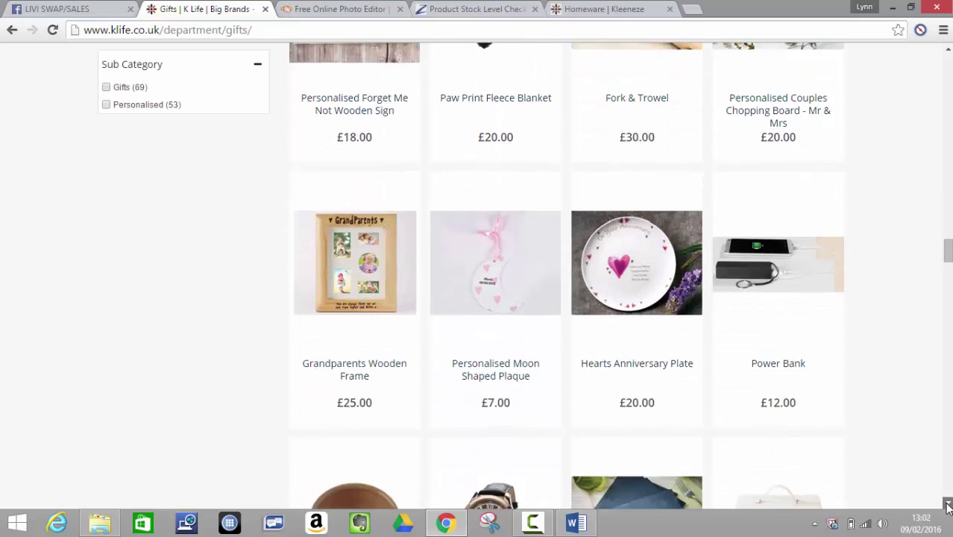
scroll(948, 506, "down", 2)
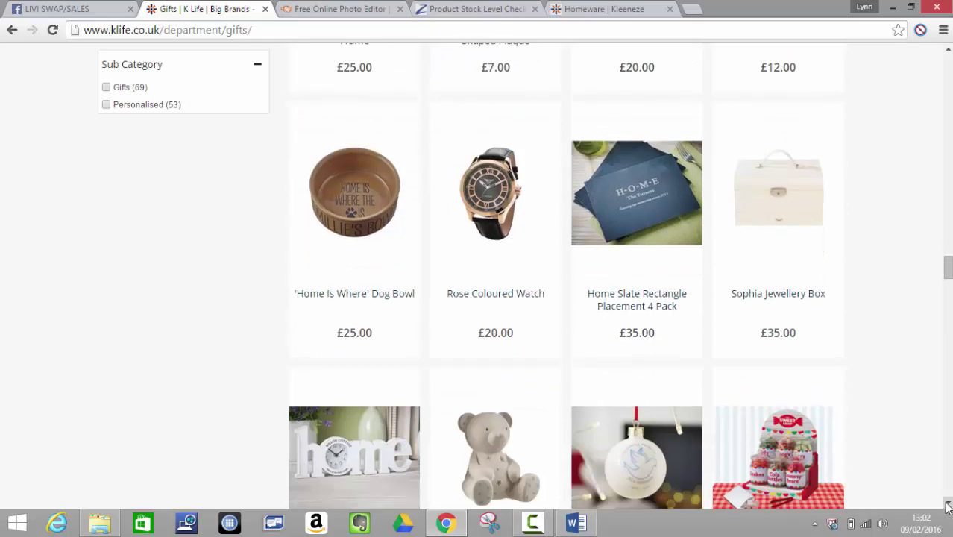
- Open the Rose Coloured Watch product page and copy its SKU 781835
left_click(496, 209)
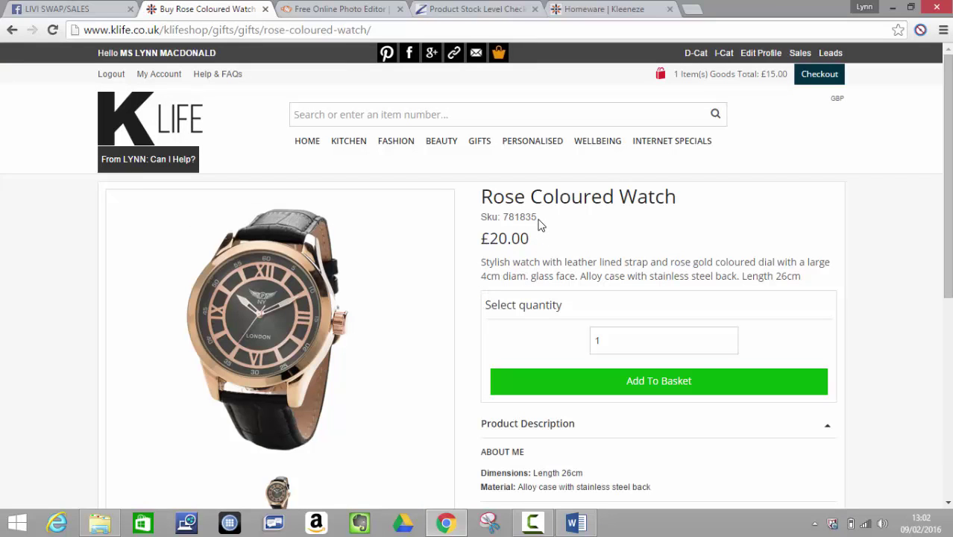
double_click(507, 220)
left_click_drag(503, 221, 508, 221)
right_click(511, 221)
left_click(523, 236)
- Replace 787930 with 781835 in the Stock Checker and check its stock level
left_click(459, 10)
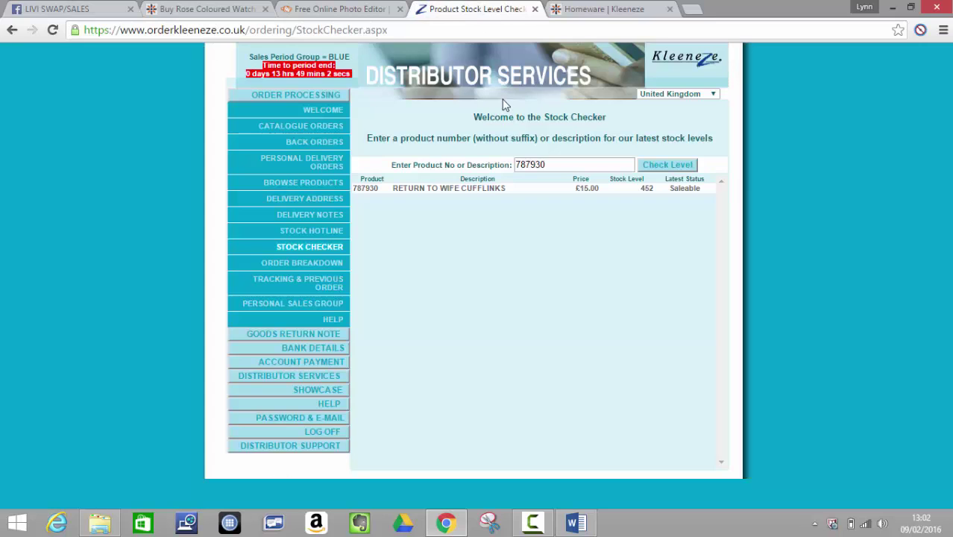
left_click(575, 160)
double_click(523, 167)
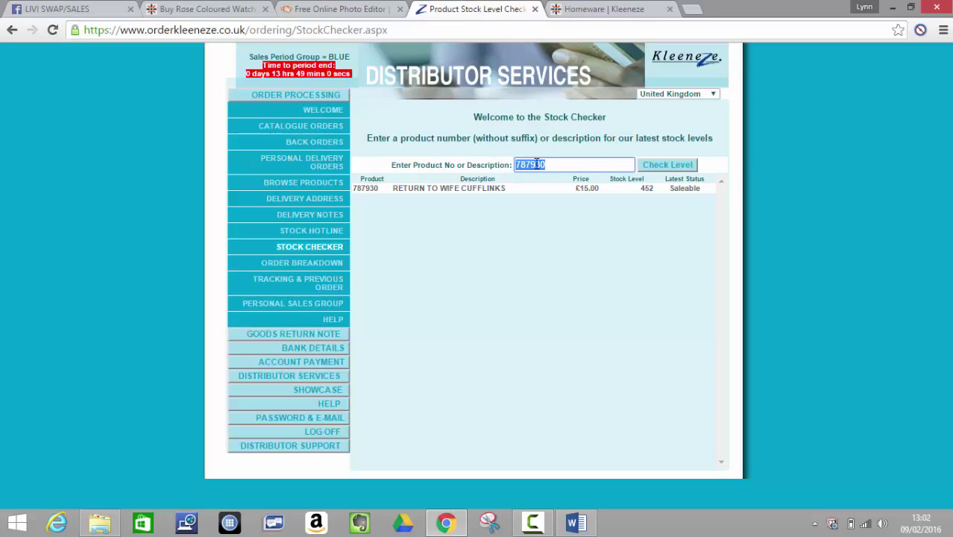
right_click(532, 169)
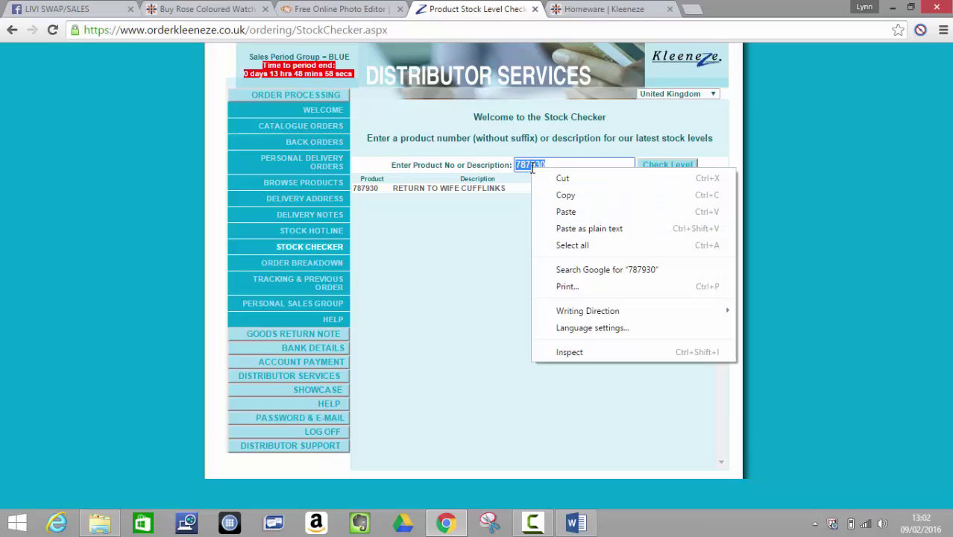
left_click(555, 211)
left_click(674, 167)
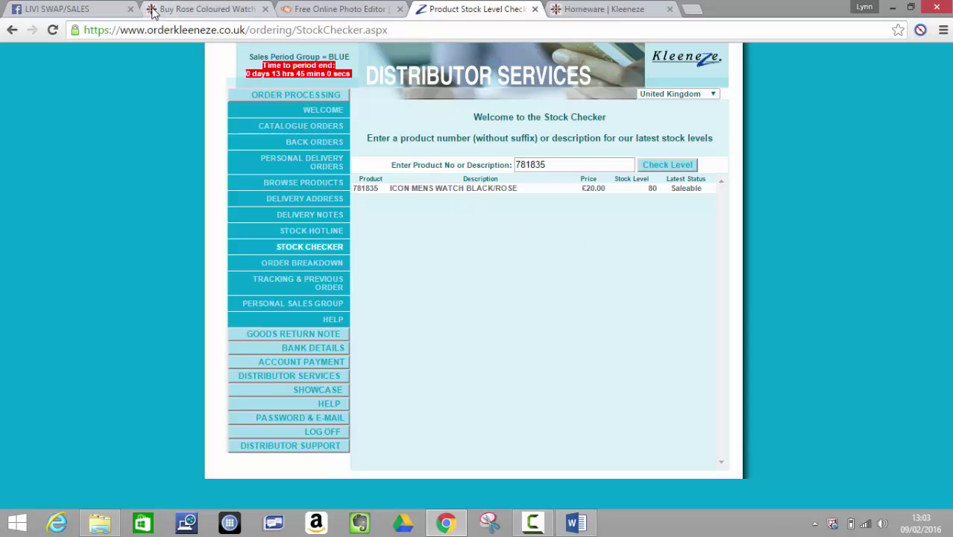
left_click(71, 10)
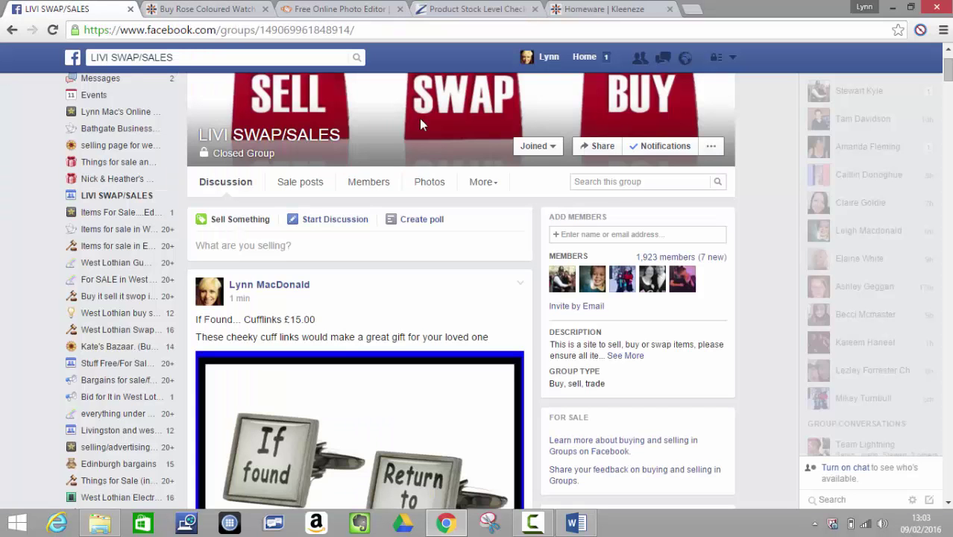
key("ctrl+Tab")
right_click(256, 311)
left_click(289, 337)
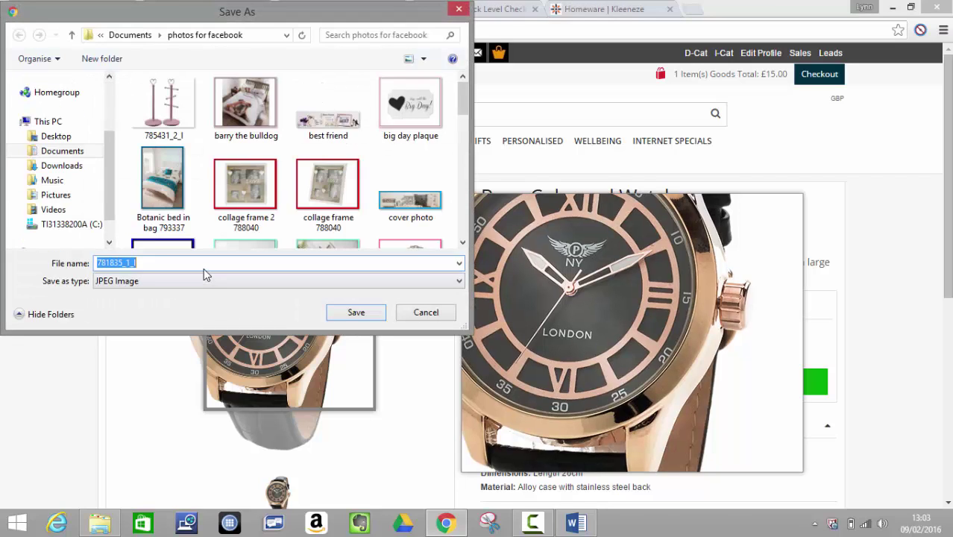
left_click(204, 267)
type("Men's watch")
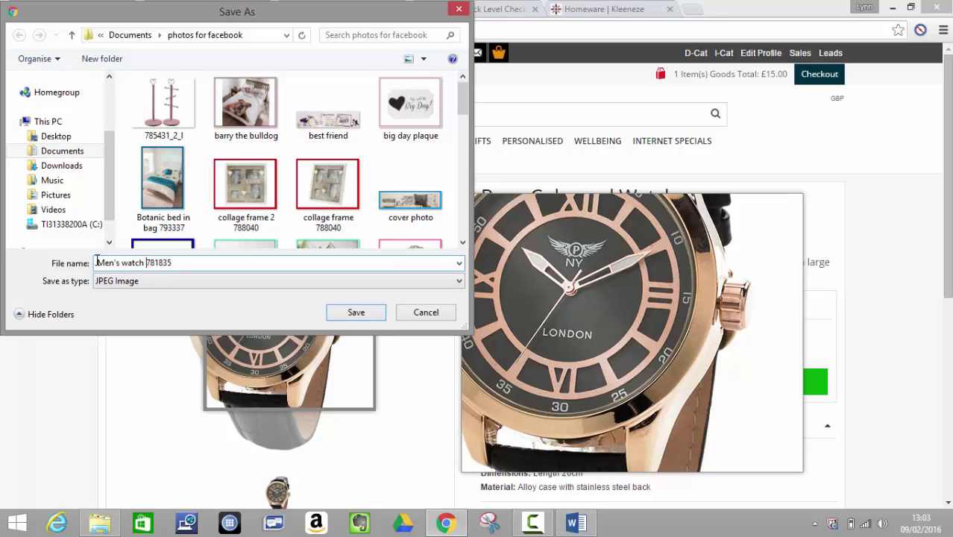
left_click(359, 320)
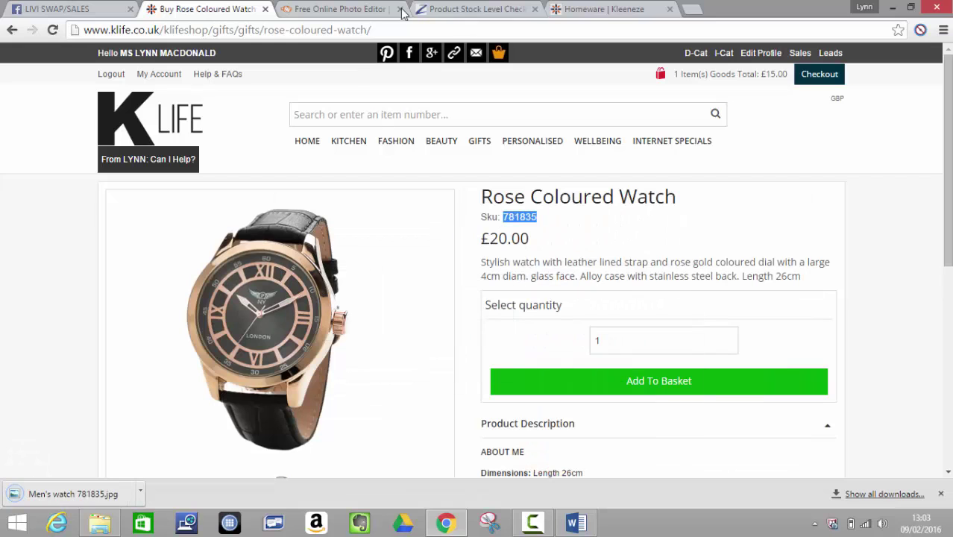
left_click(339, 9)
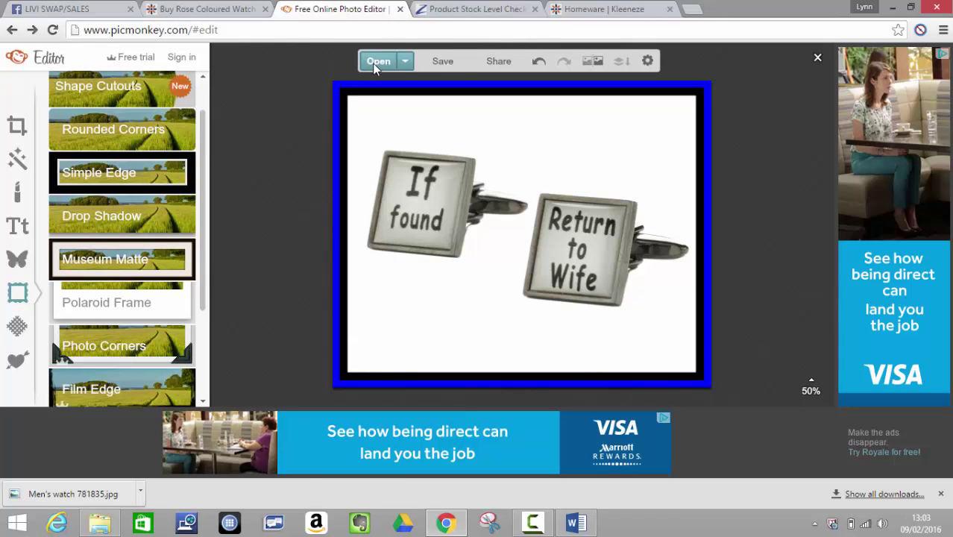
left_click(377, 62)
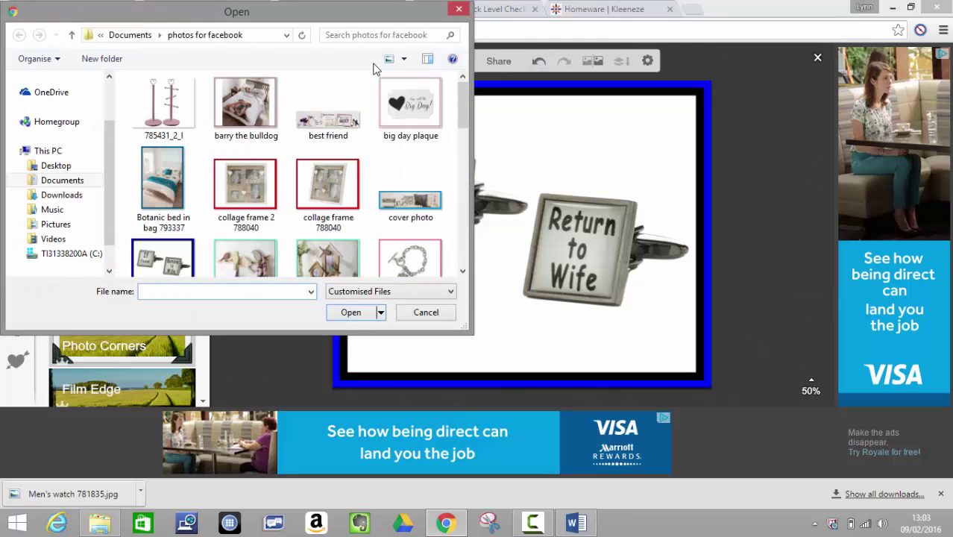
type("men")
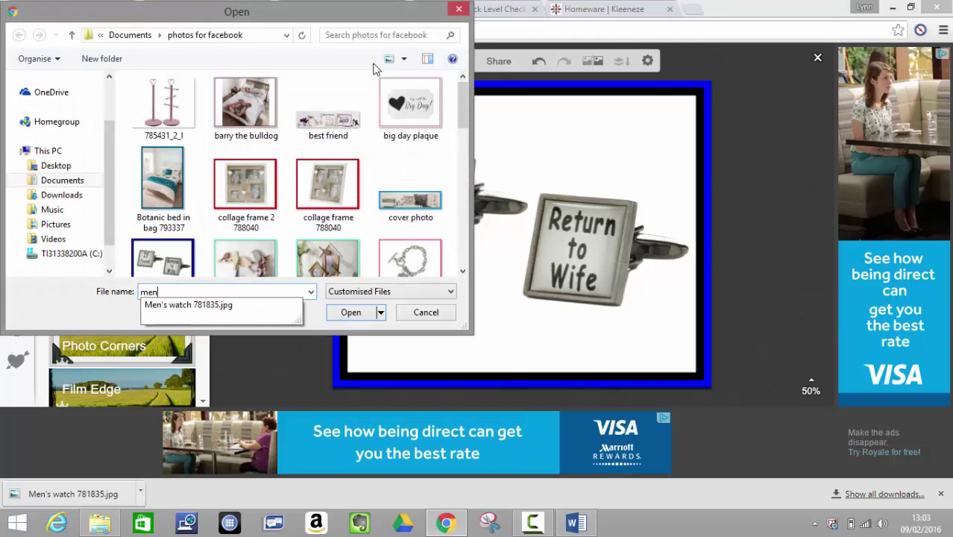
left_click(166, 306)
left_click(352, 313)
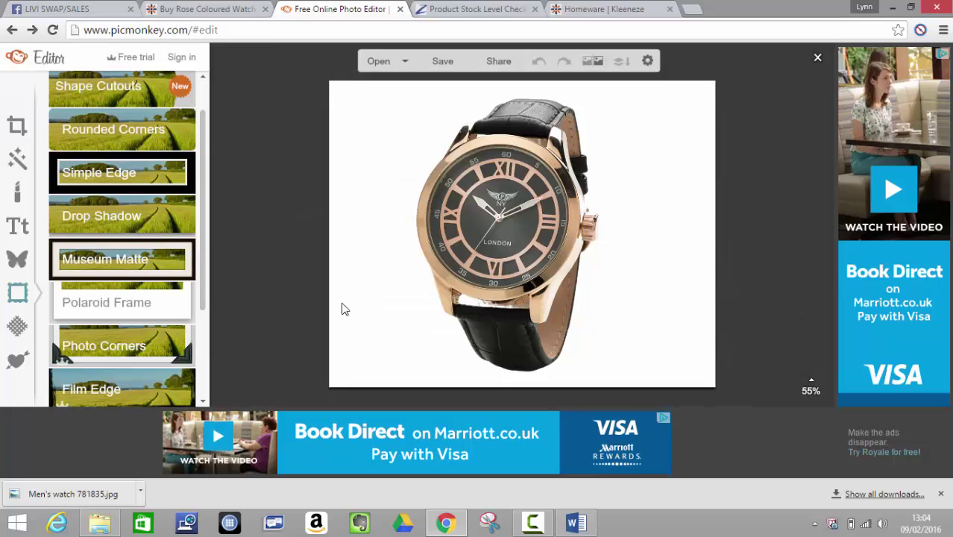
- Add a Simple Edge border with a blue outer edge and a black inner edge at thickness 15
left_click(145, 179)
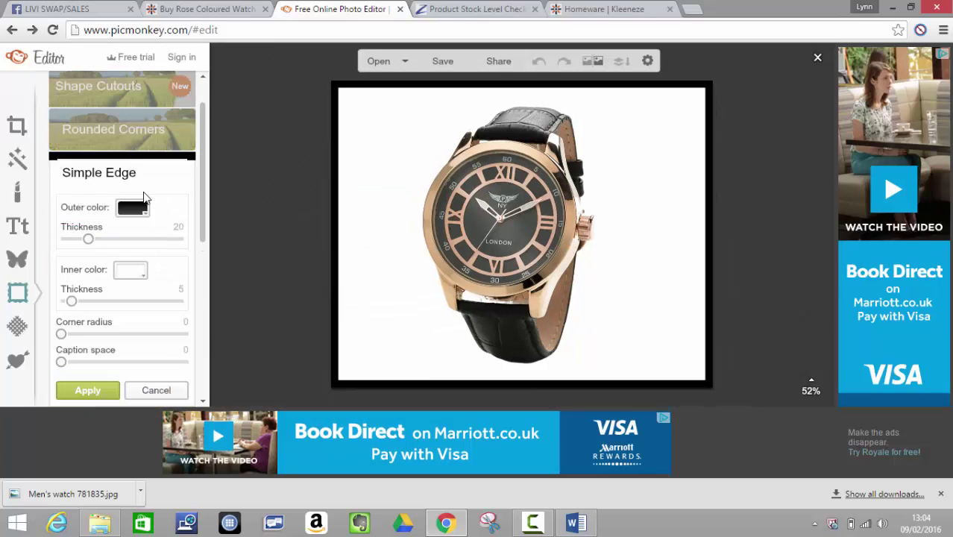
left_click(149, 216)
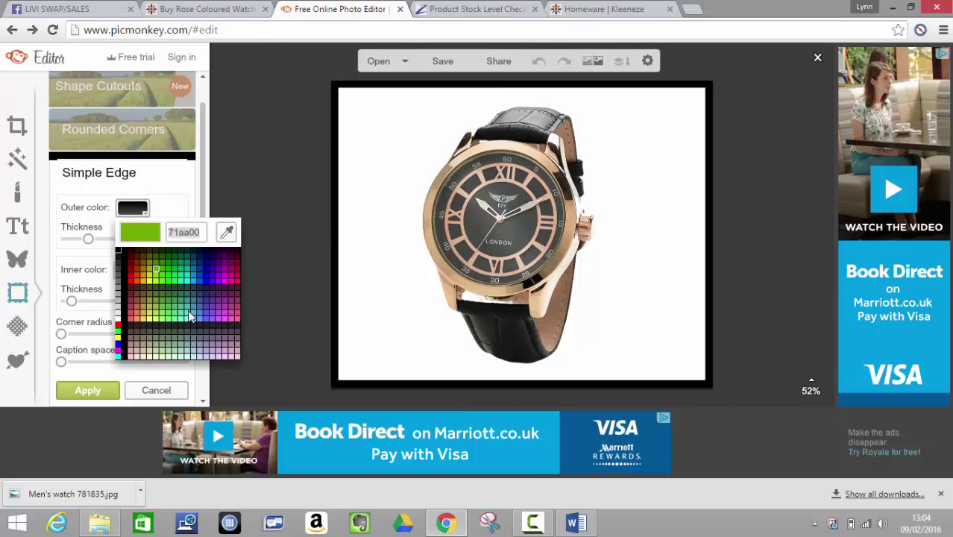
left_click(206, 282)
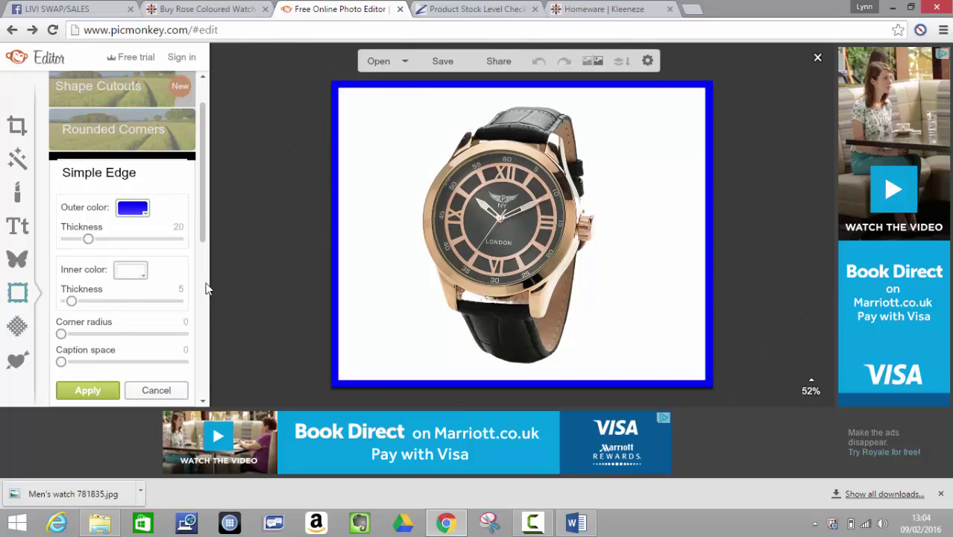
left_click(141, 275)
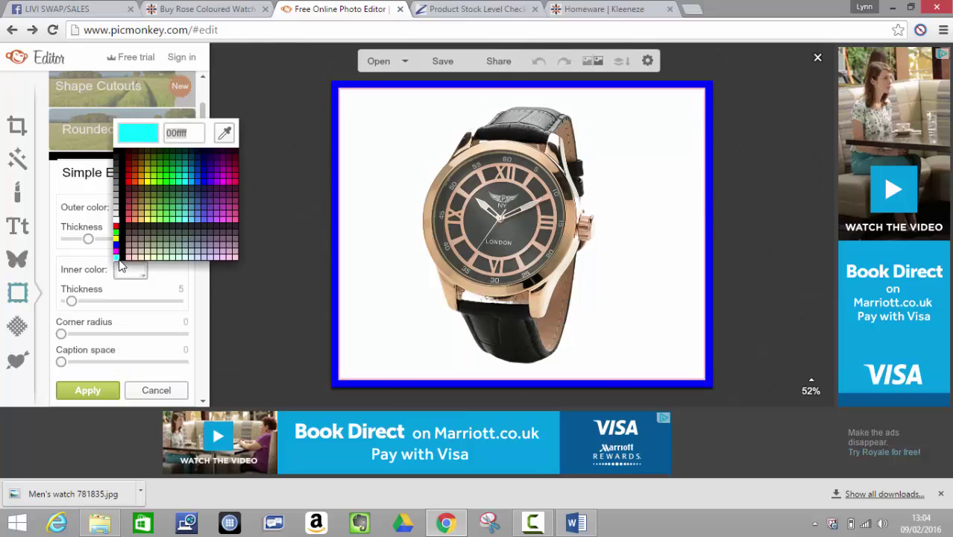
left_click(123, 265)
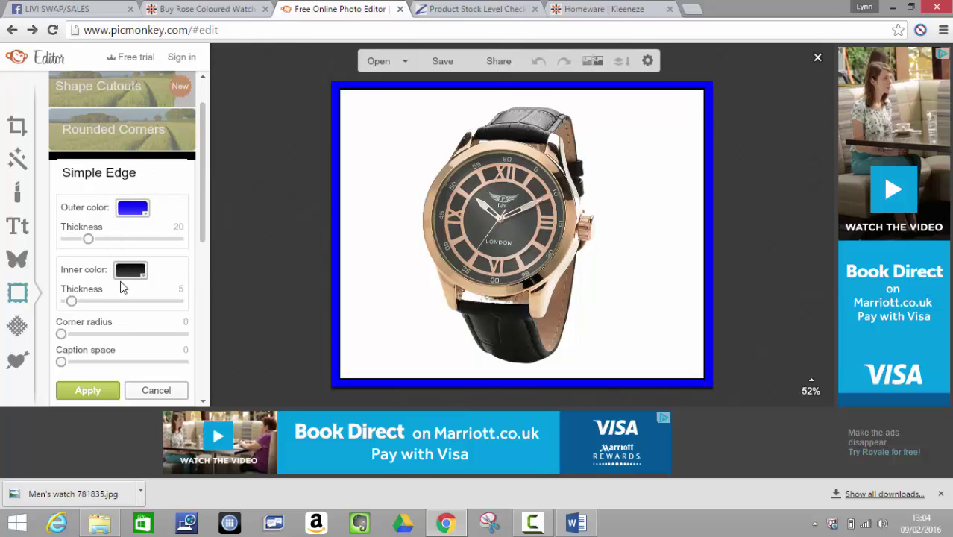
left_click_drag(71, 301, 83, 300)
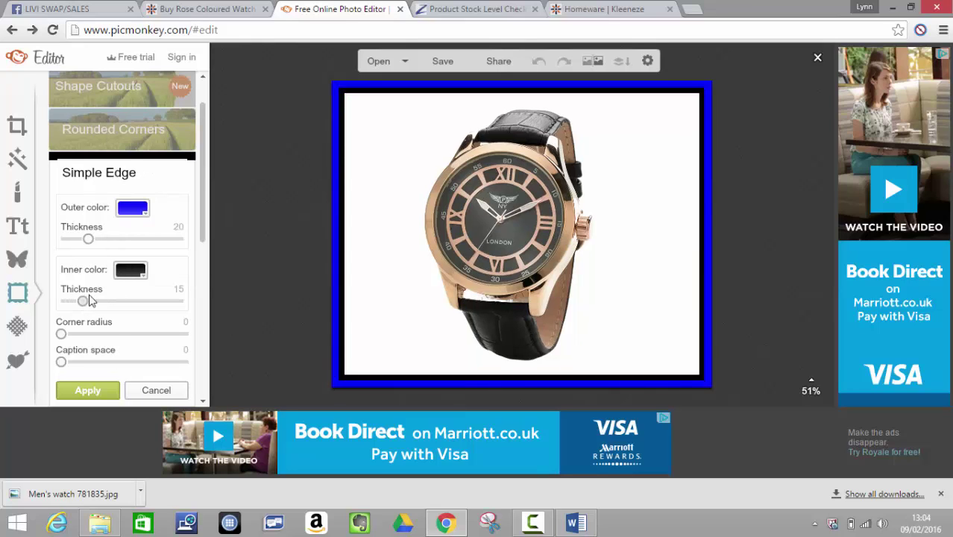
left_click(443, 63)
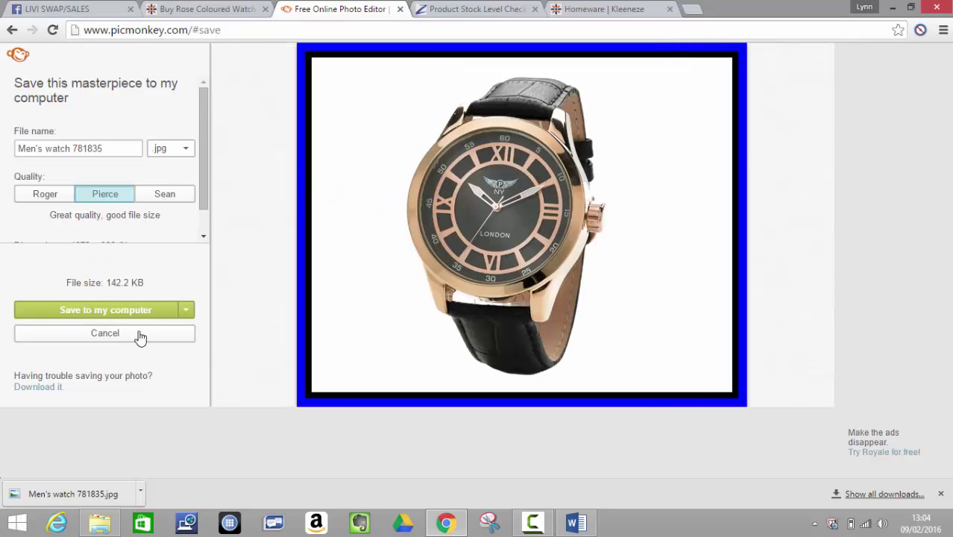
left_click(152, 314)
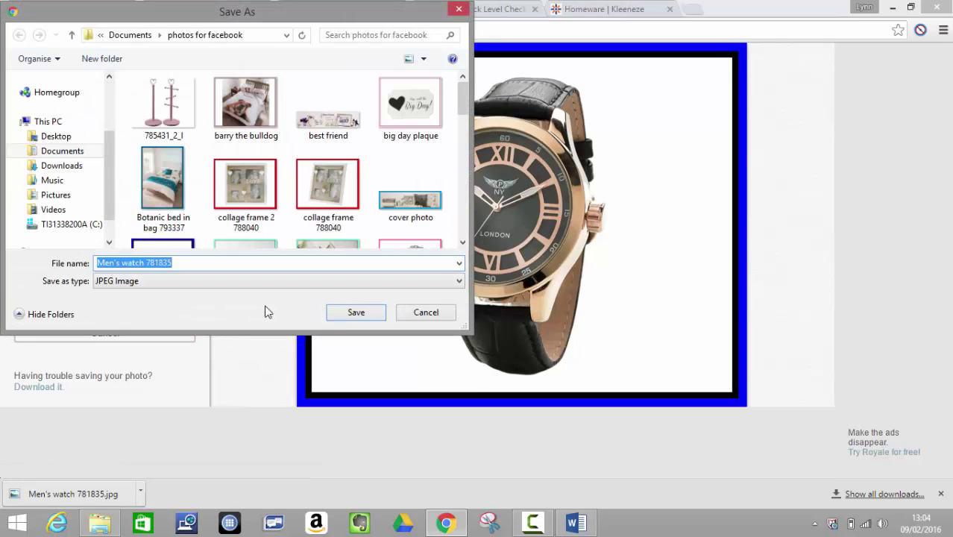
left_click(352, 314)
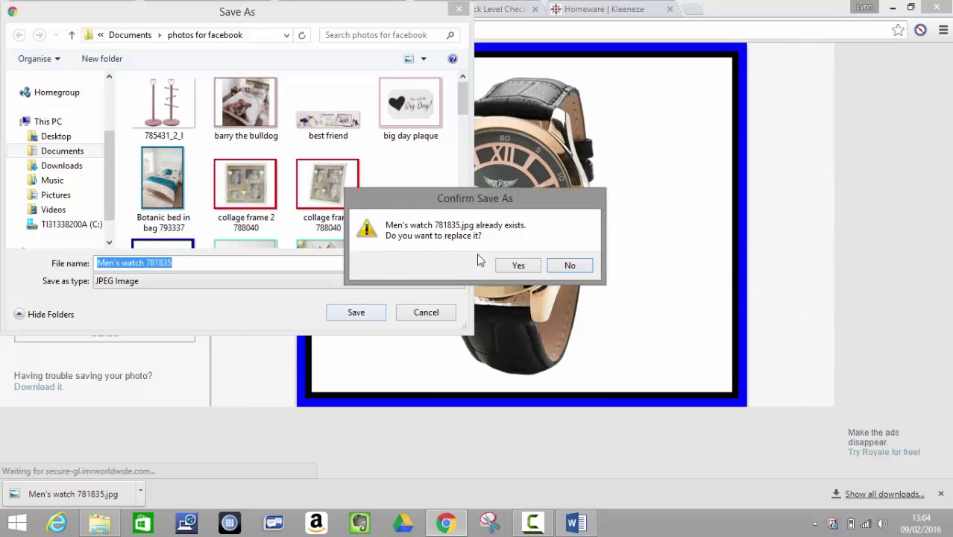
left_click(521, 269)
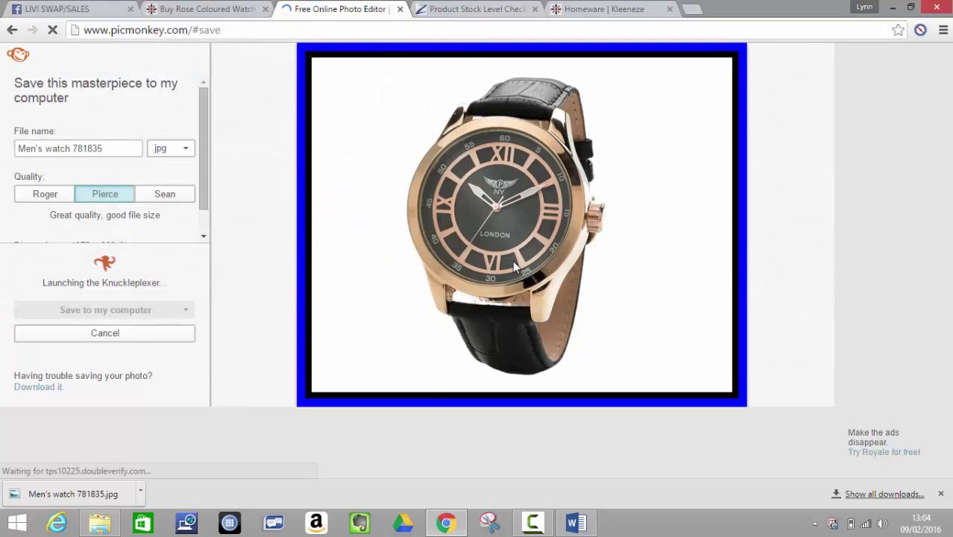
- Copy the 'Rose Coloured Watch' title from the KLife product page
left_click(202, 11)
left_click_drag(704, 202, 483, 203)
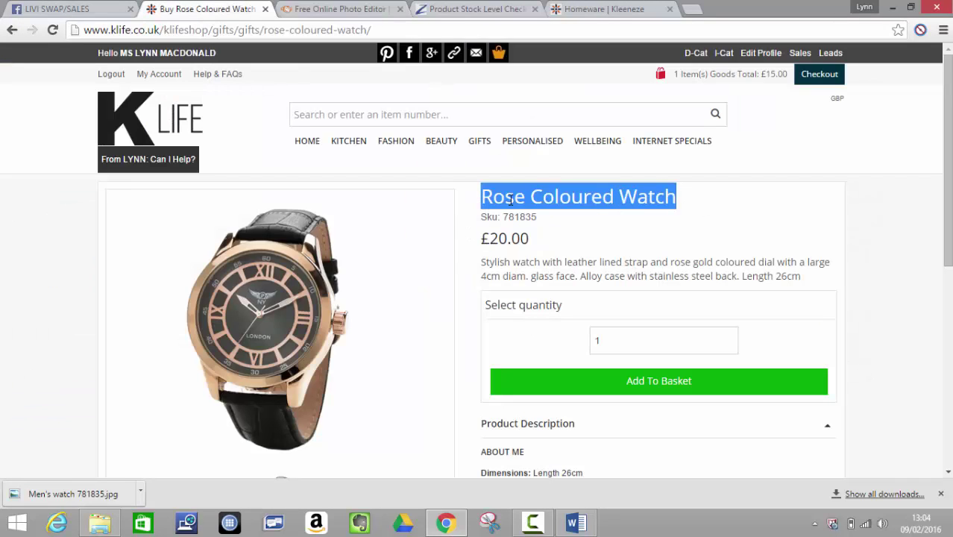
right_click(511, 200)
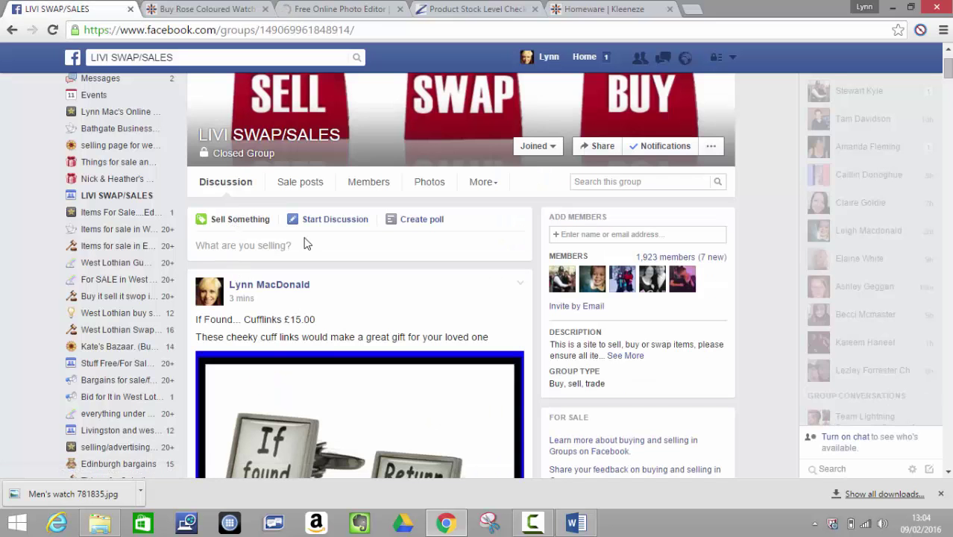
- Start a discussion in the online shop group and paste the Rose Coloured Watch title
left_click(332, 220)
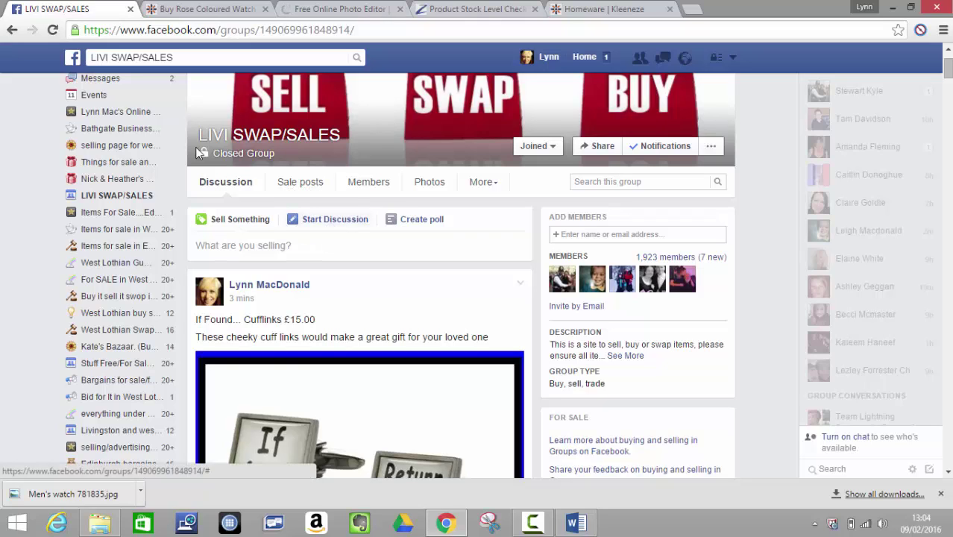
left_click(120, 114)
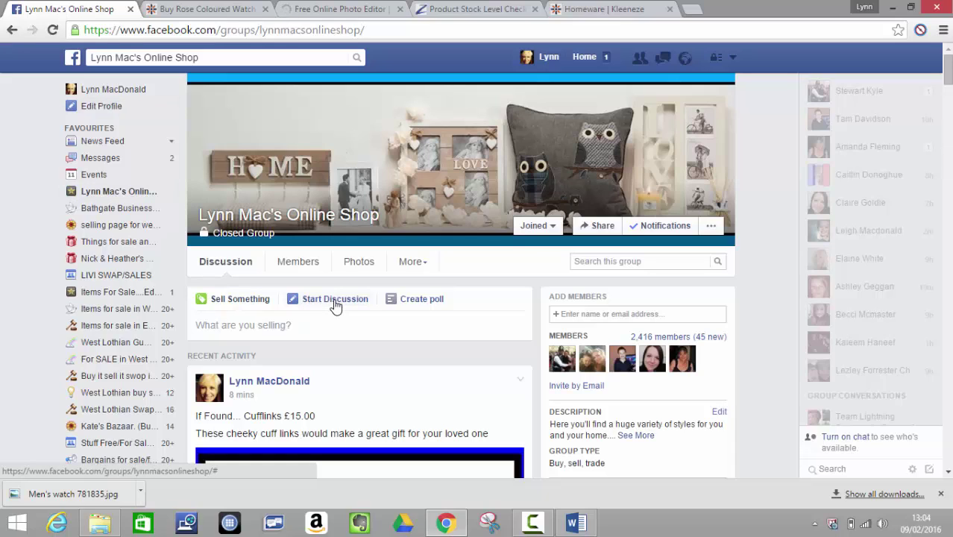
left_click(336, 301)
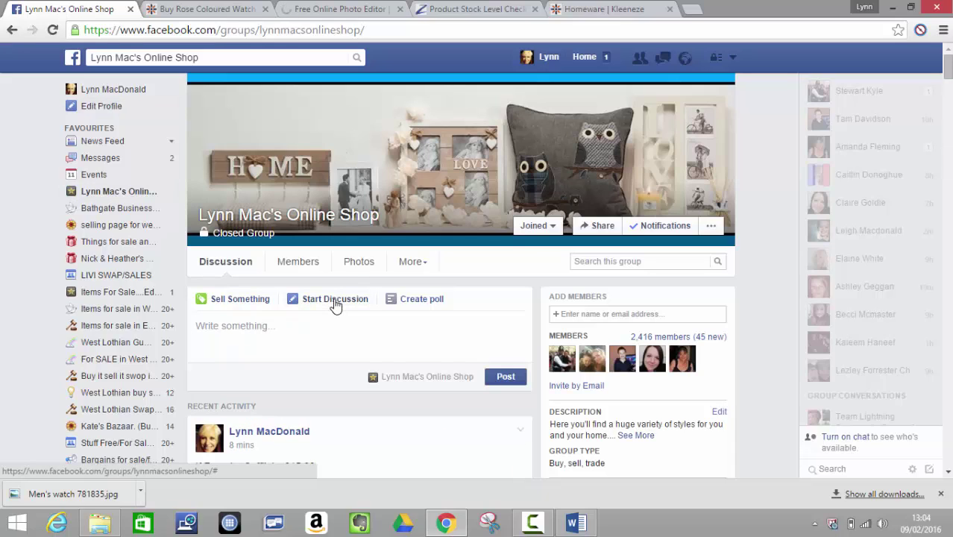
left_click(336, 302)
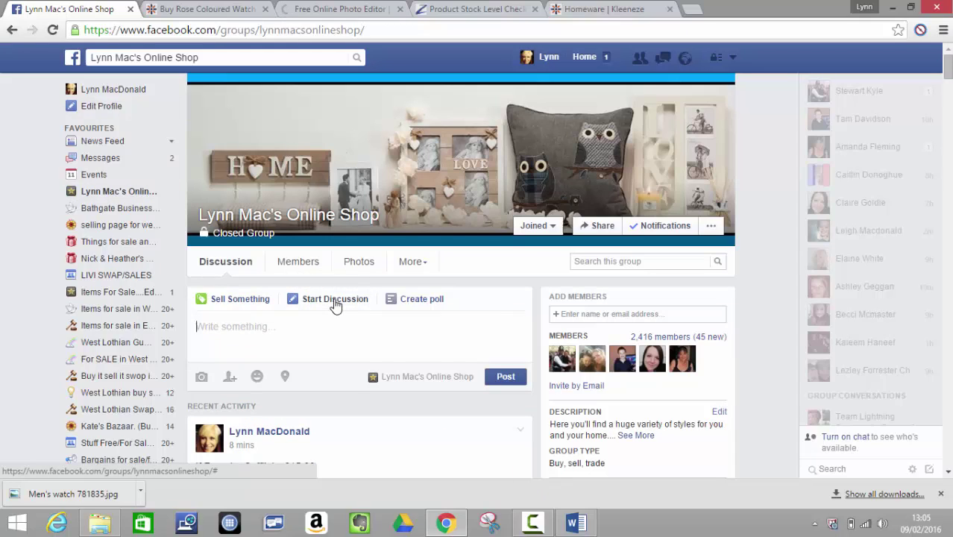
right_click(234, 326)
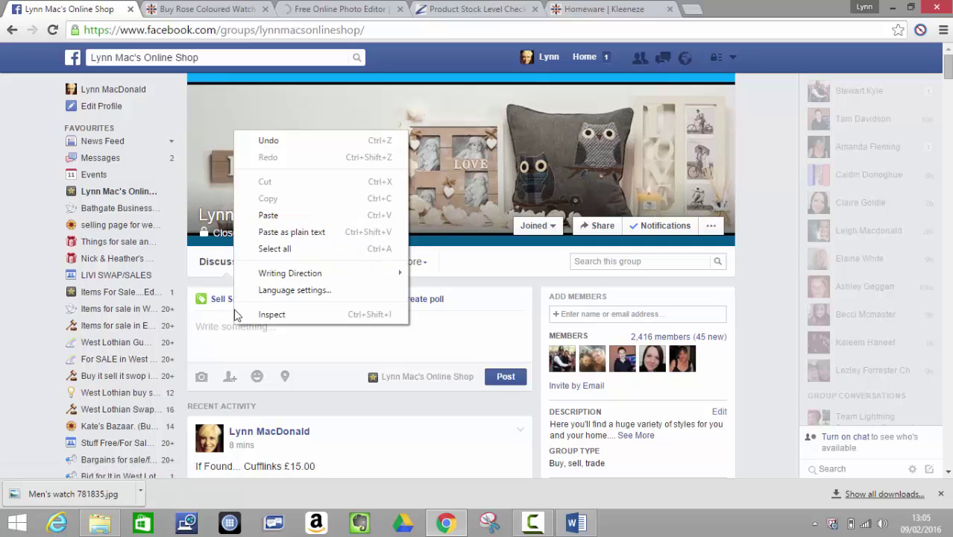
left_click(269, 218)
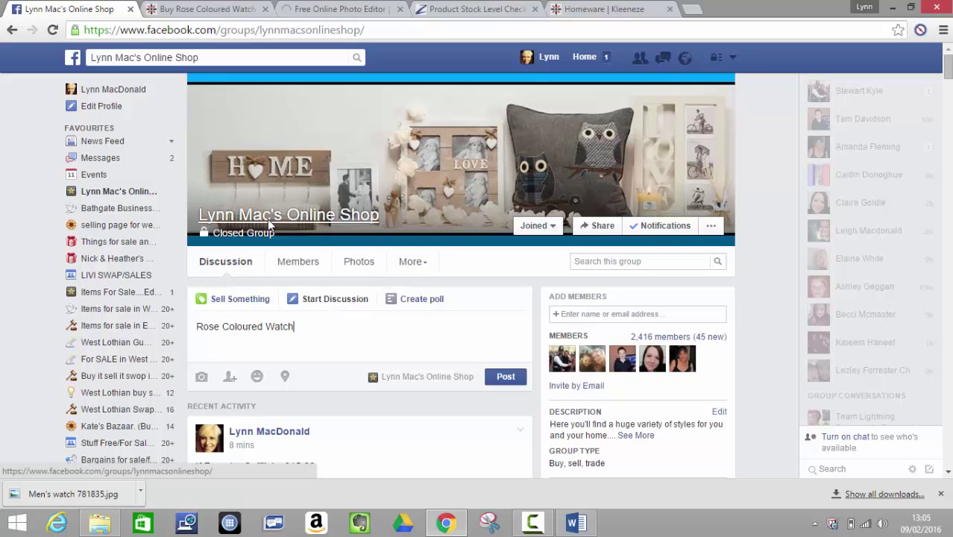
- Edit the text to read 'This Men's Rose Coloured Watch is only £20.00'
left_click(199, 326)
type("This Men's")
left_click(357, 329)
type("is only £20.00")
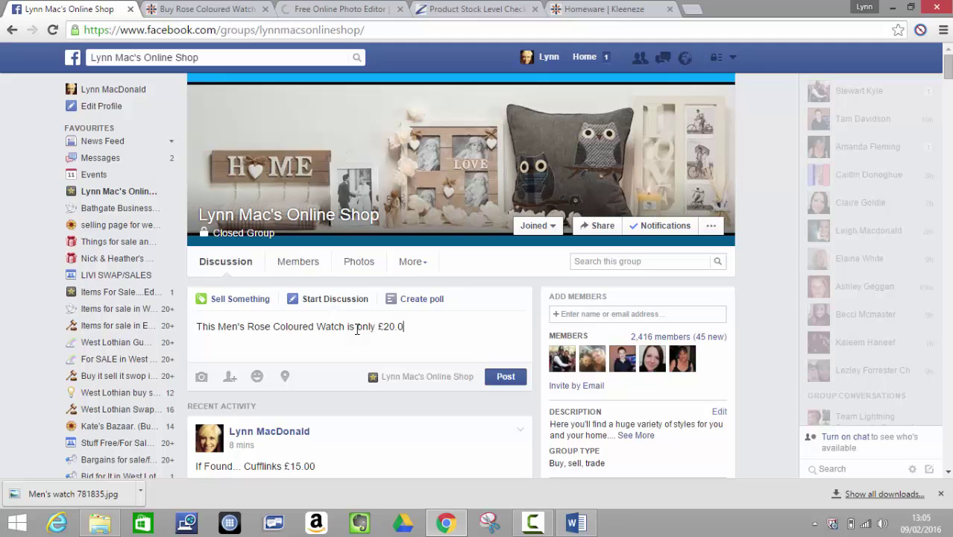
- Add a second line about a valentines gift, then delete that line again
key("Return")
key("Return")
type("What a lovely")
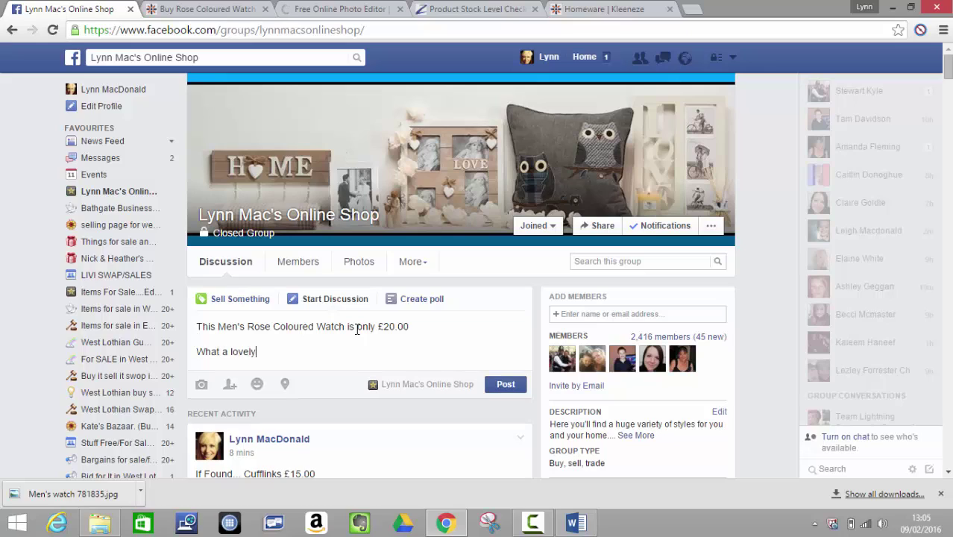
type(" valentines gift to sjo")
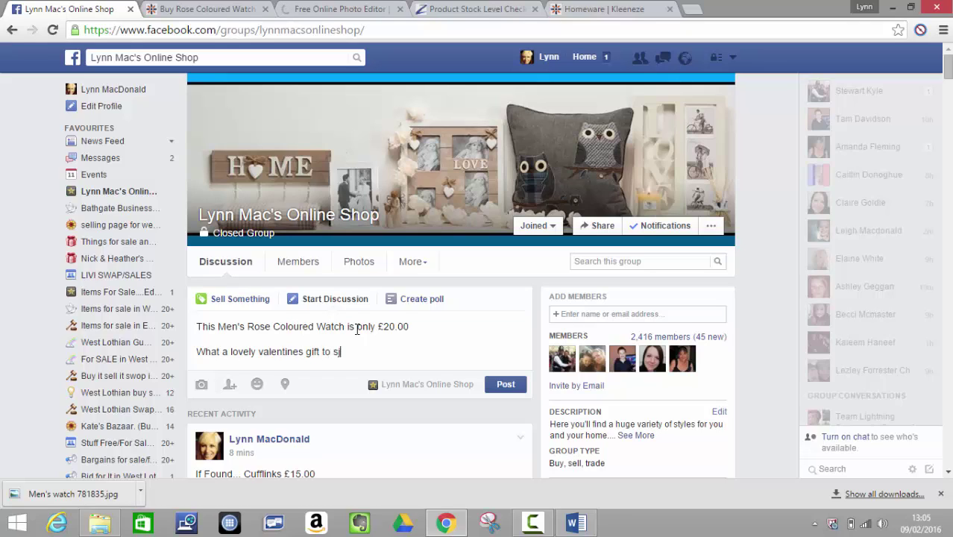
key("BackSpace")
key("BackSpace")
key("BackSpace")
key("BackSpace")
key("BackSpace")
left_click_drag(223, 355, 191, 348)
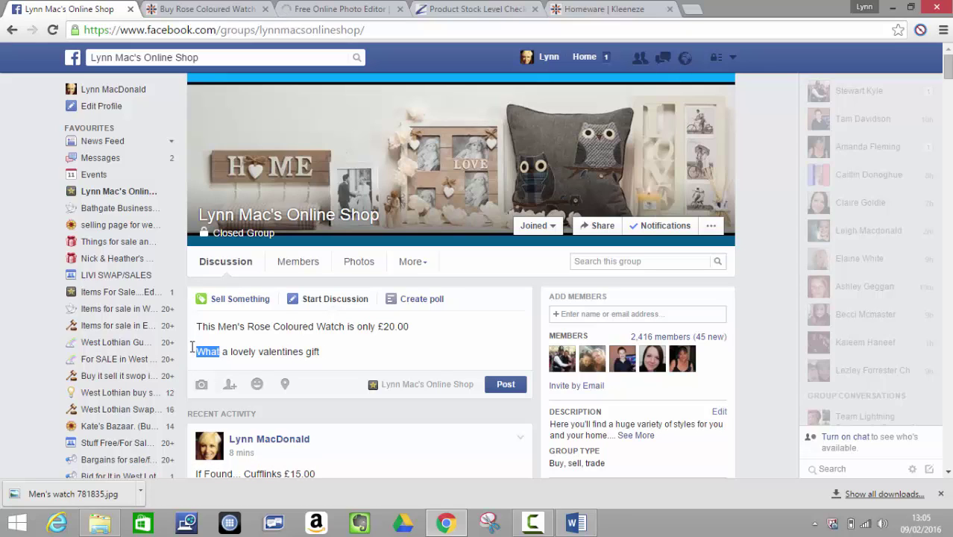
key("BackSpace")
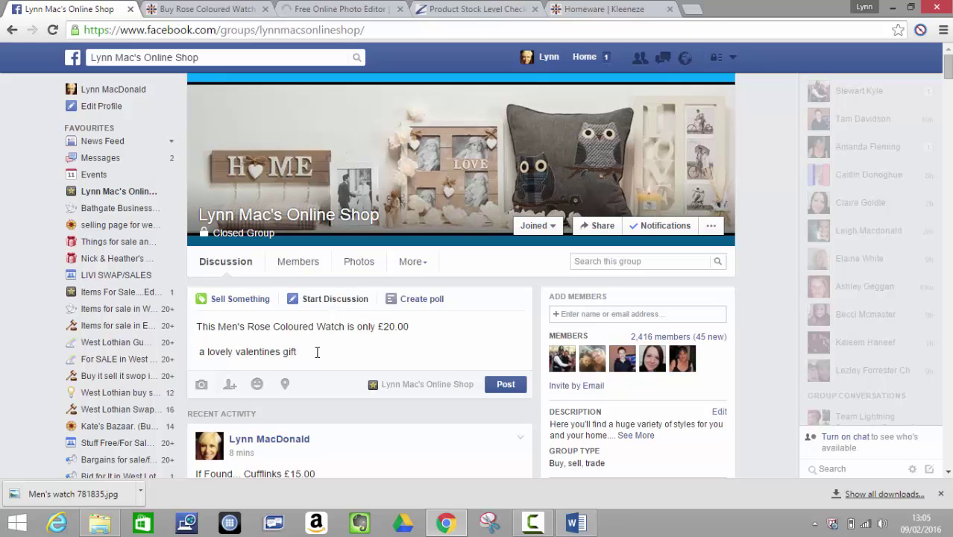
left_click_drag(304, 352, 195, 343)
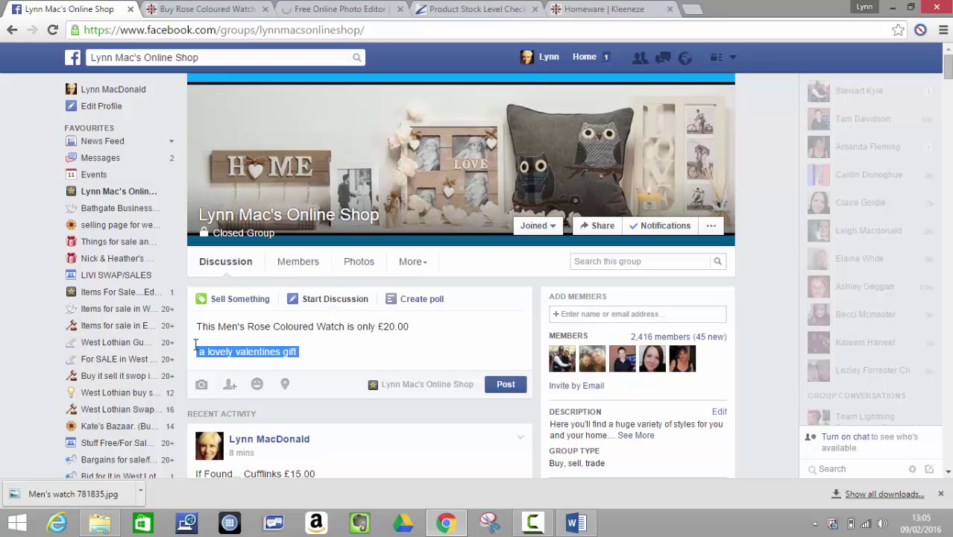
key("BackSpace")
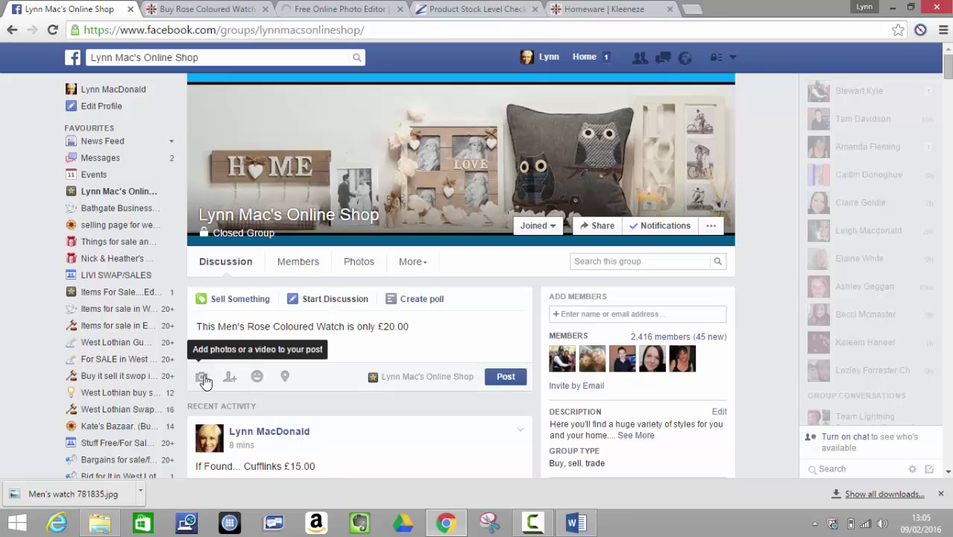
left_click(203, 378)
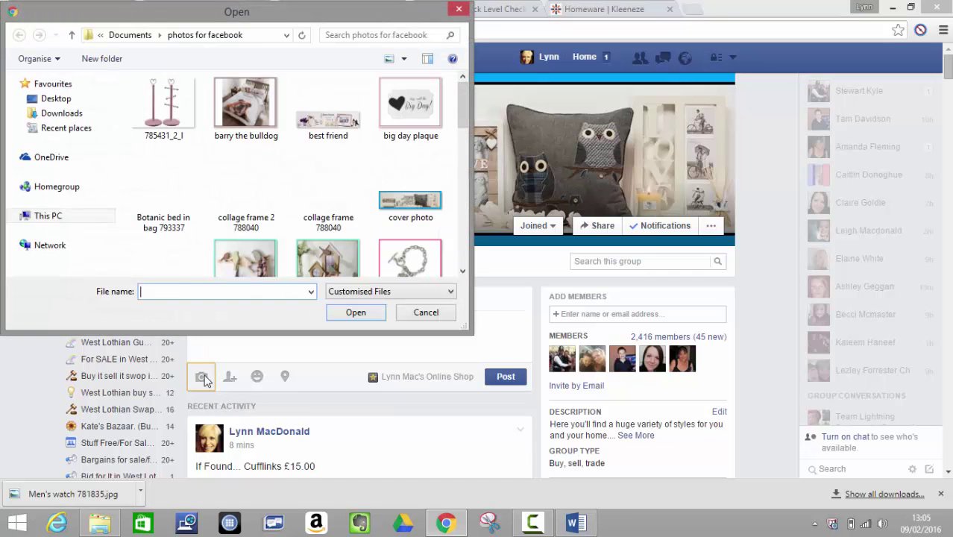
type("wat")
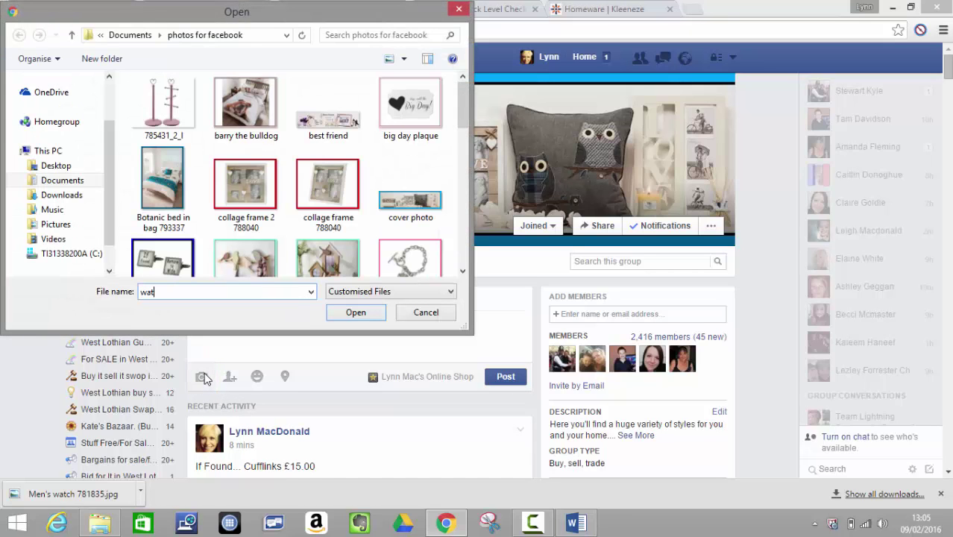
key("BackSpace")
key("BackSpace")
key("BackSpace")
type("menm")
key("BackSpace")
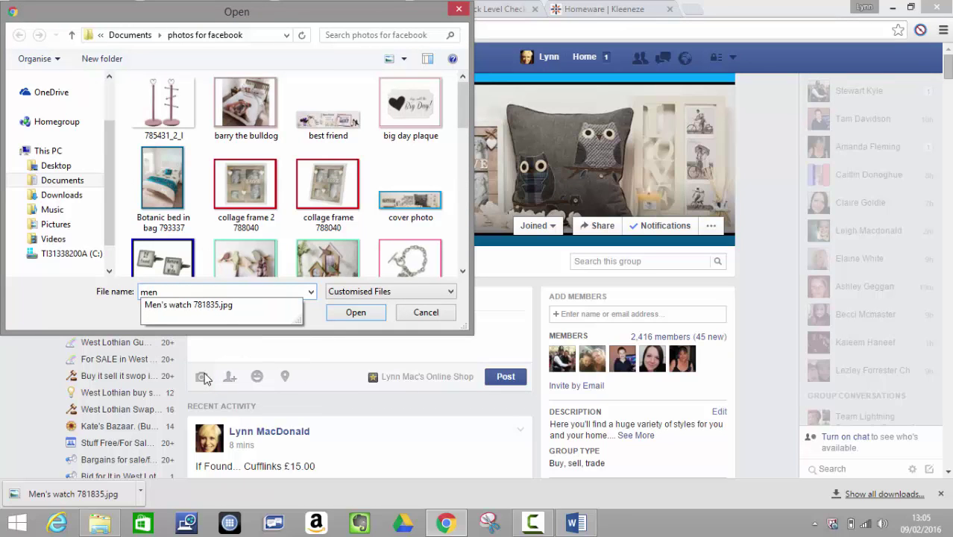
left_click(216, 313)
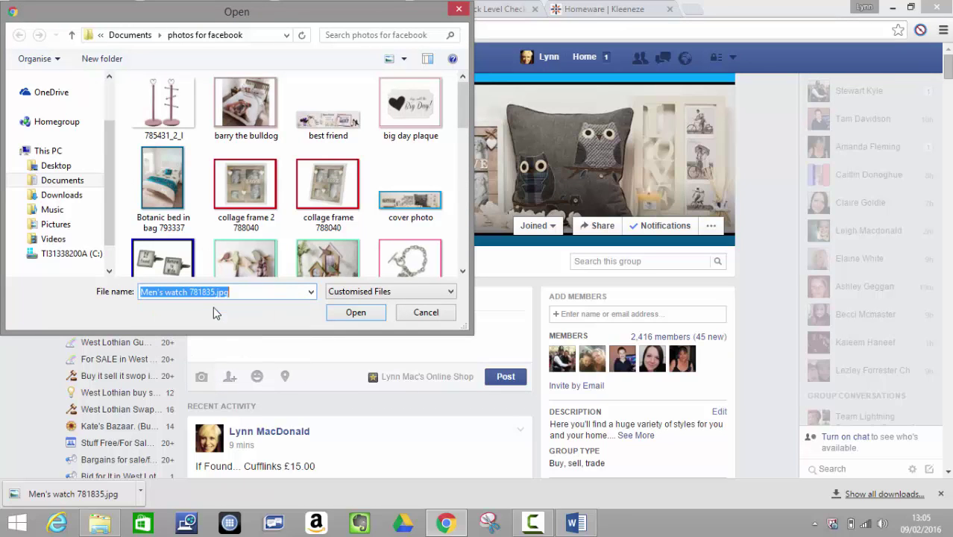
left_click(359, 314)
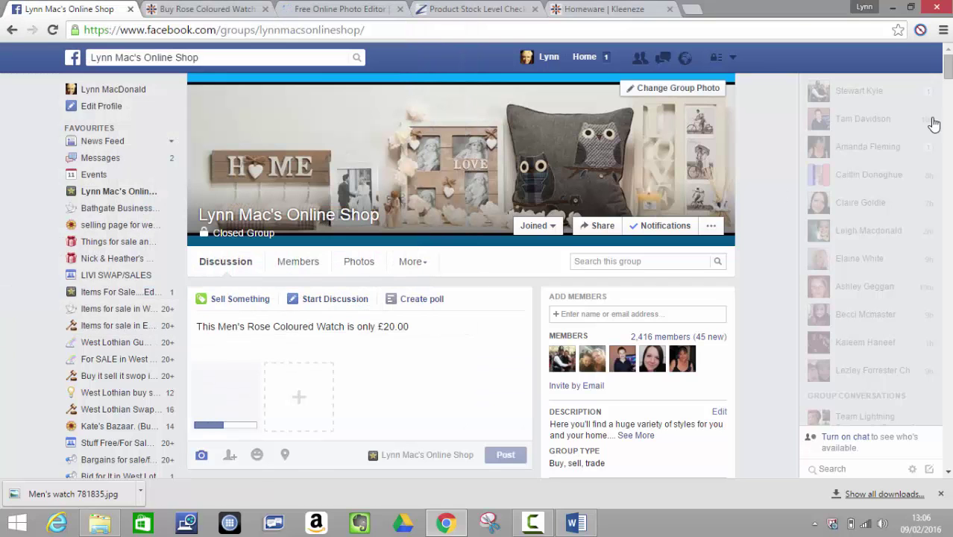
left_click_drag(949, 71, 950, 79)
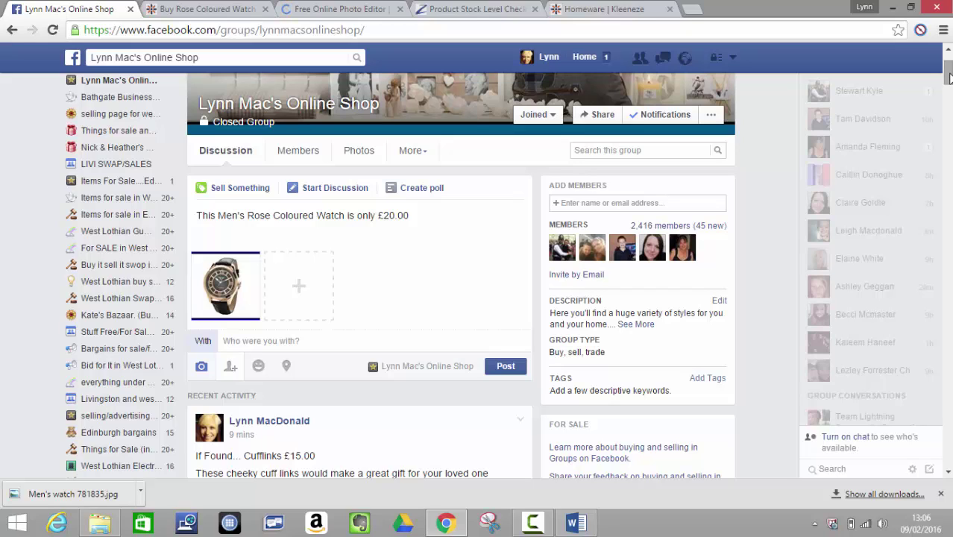
left_click(507, 370)
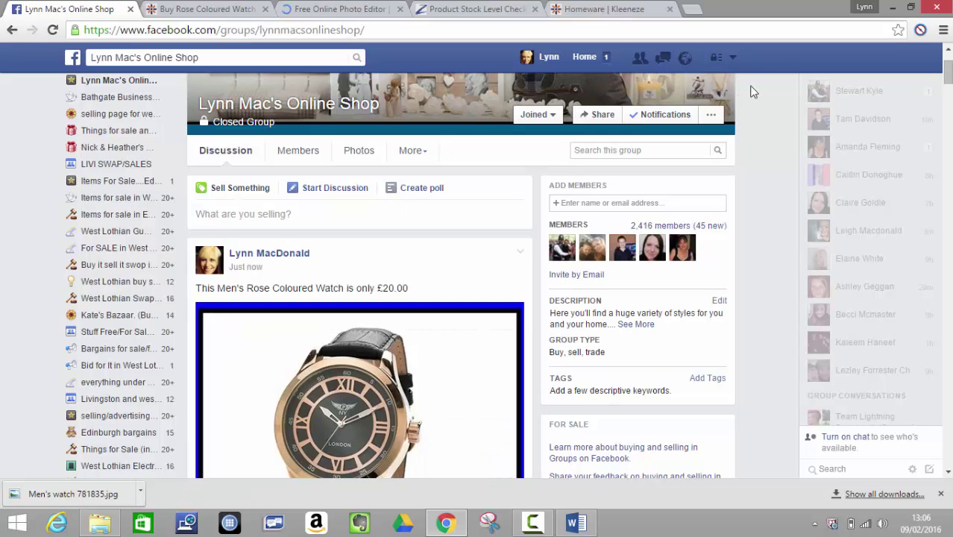
- Open the watch post for editing and copy 'This Men's Rose Coloured Watch is only £20.00'
left_click_drag(948, 80, 948, 86)
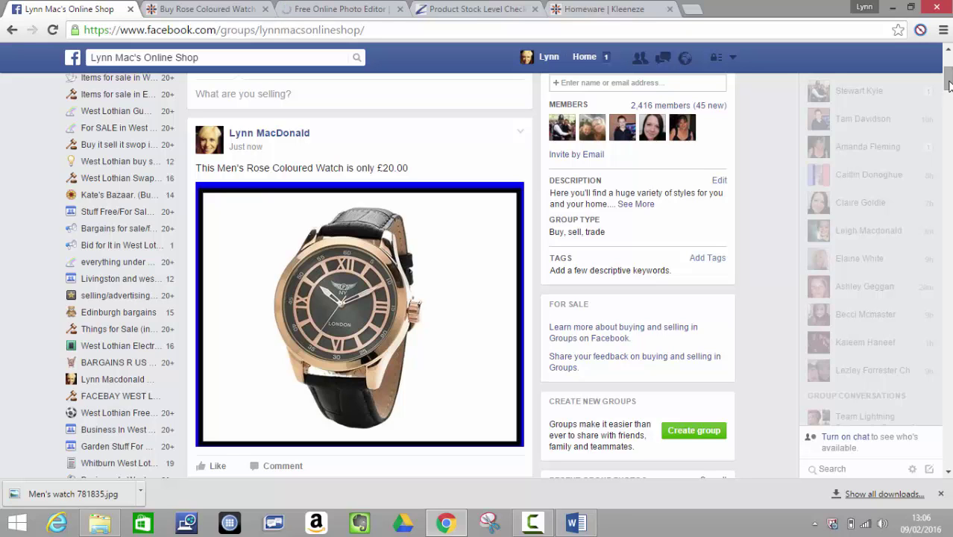
left_click_drag(949, 87, 949, 84)
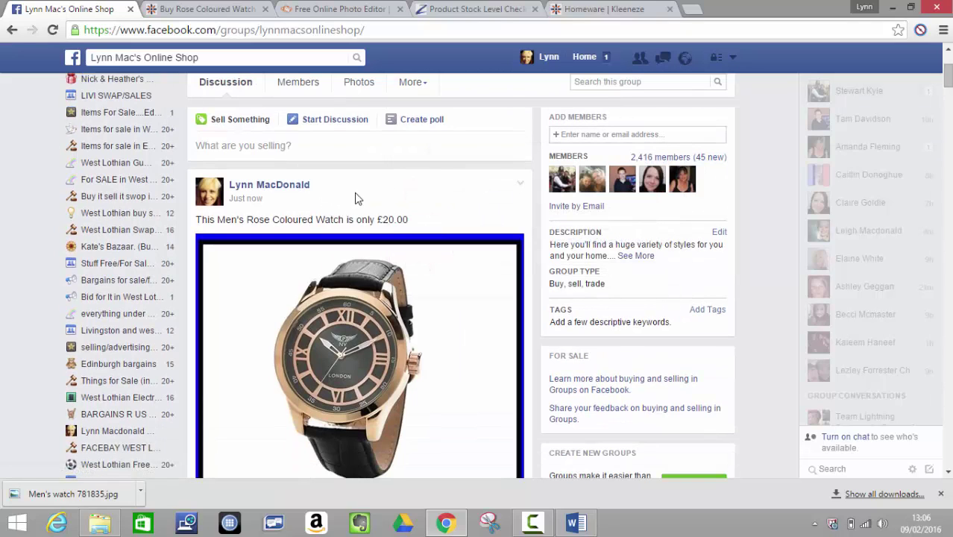
left_click(521, 186)
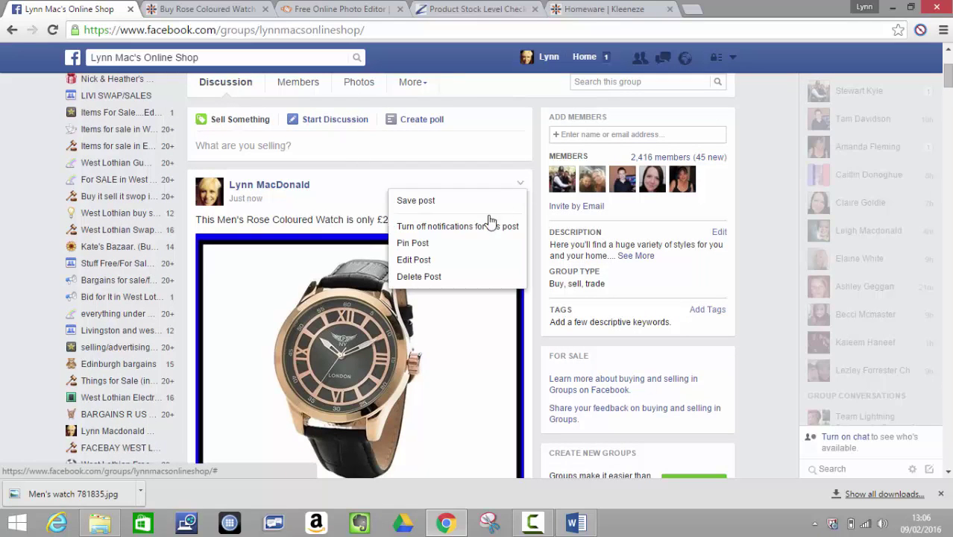
left_click(455, 261)
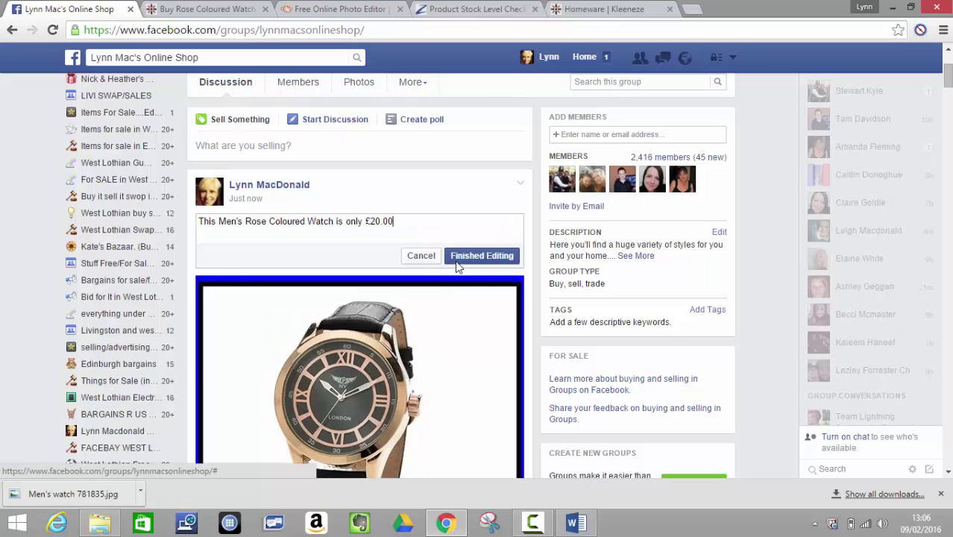
left_click_drag(425, 224, 183, 228)
right_click(211, 223)
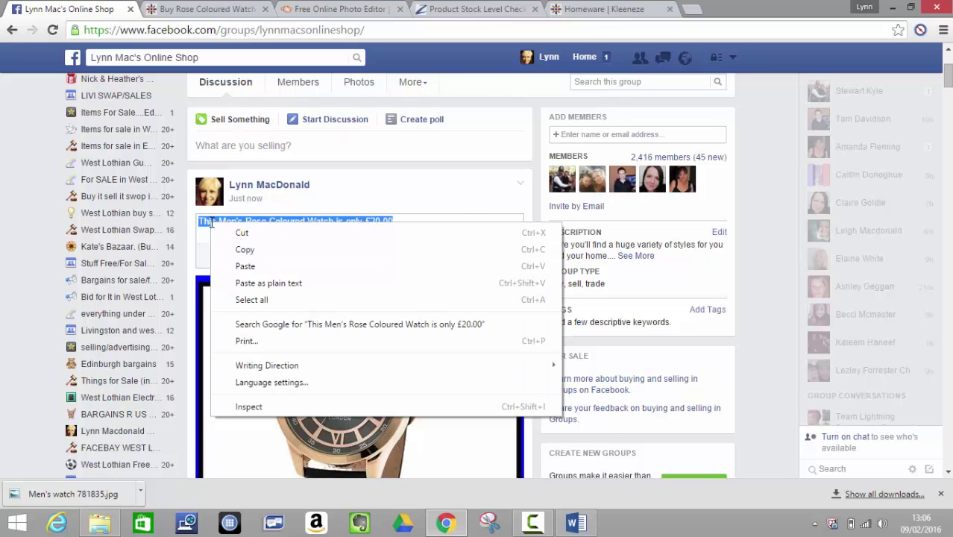
left_click(241, 250)
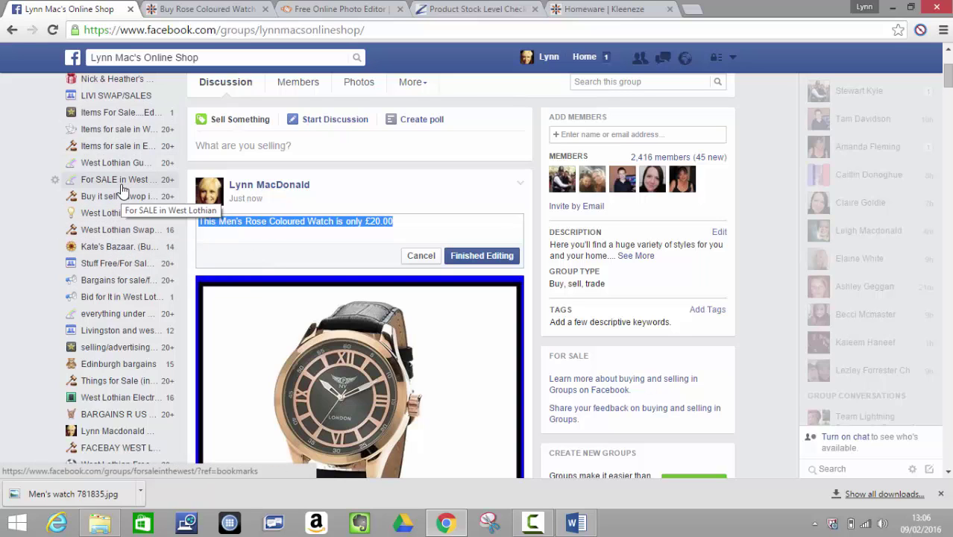
- In Items for sale in West lothian, write 'Perfect for valentines day' above the pasted price line
left_click(132, 131)
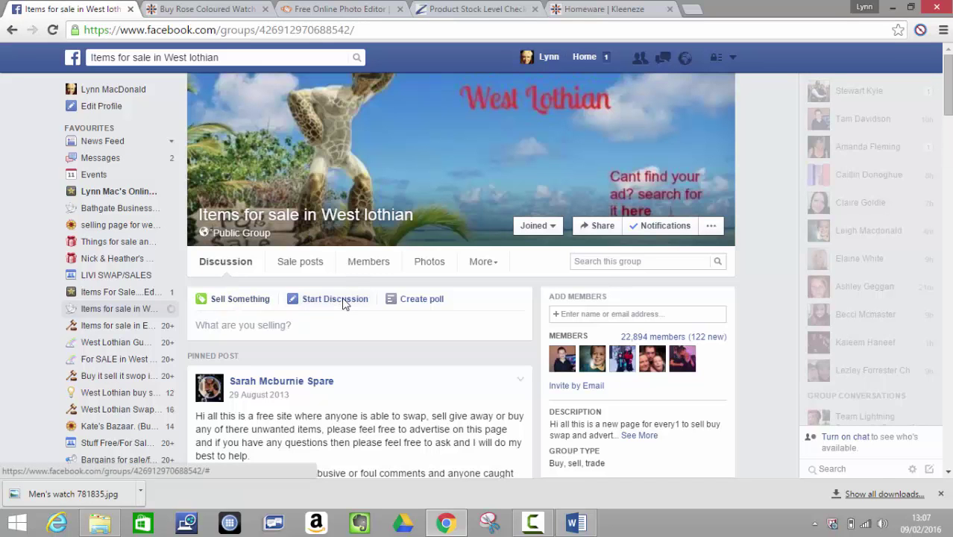
left_click(343, 302)
key("ctrl+v")
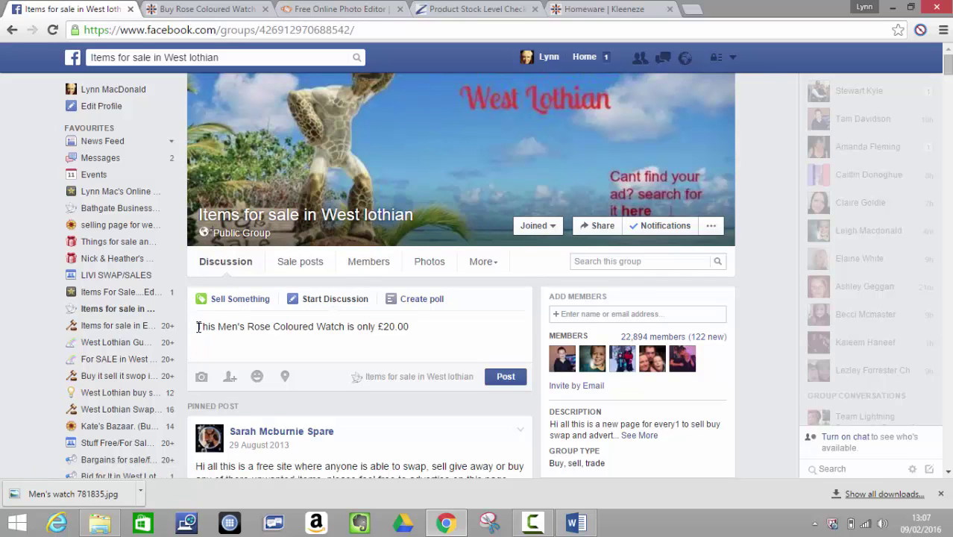
left_click(198, 327)
type("Perfect ")
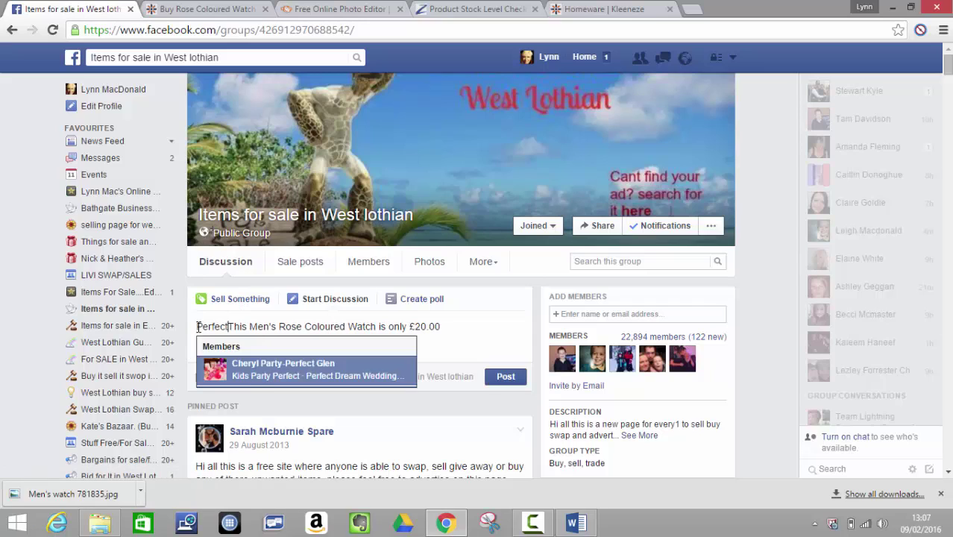
type("fir")
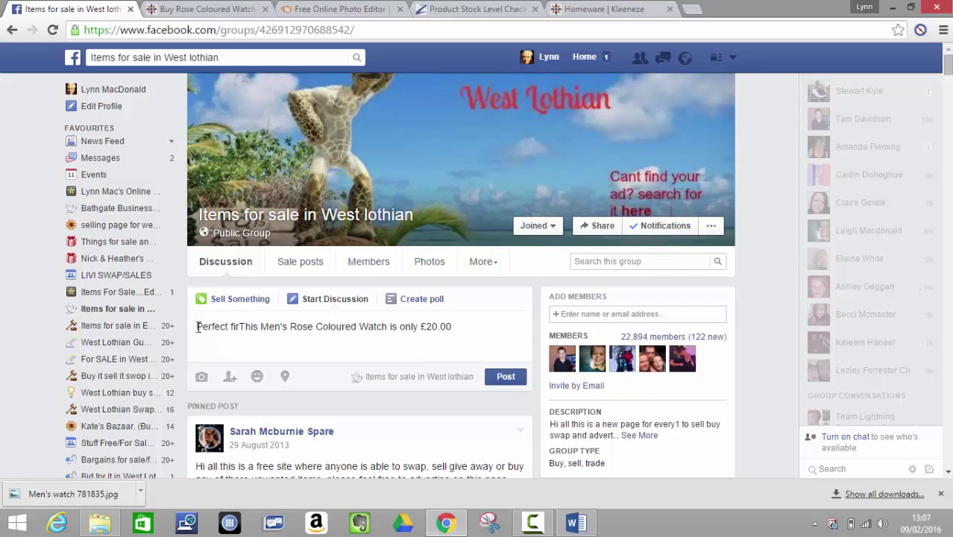
key("BackSpace")
key("BackSpace")
type("or valentines day")
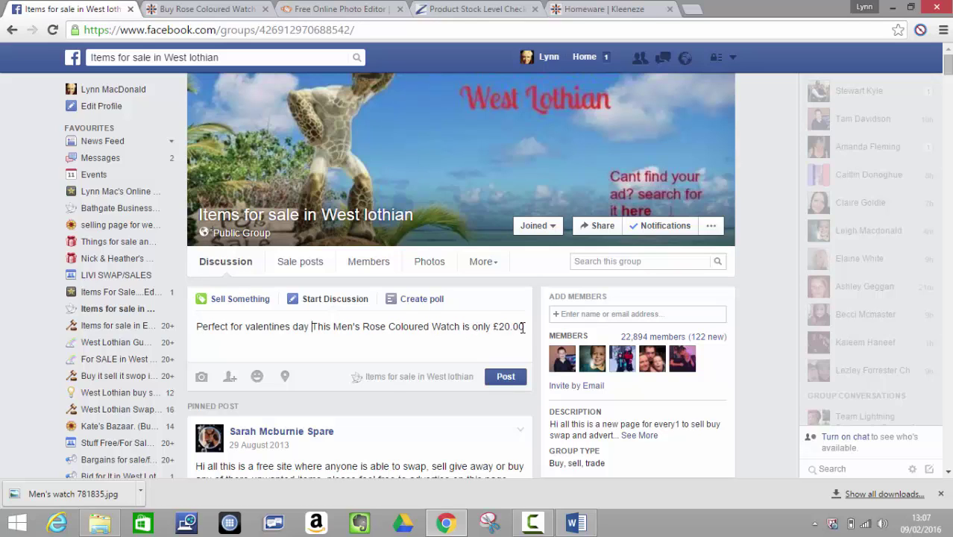
left_click(315, 326)
key("Return")
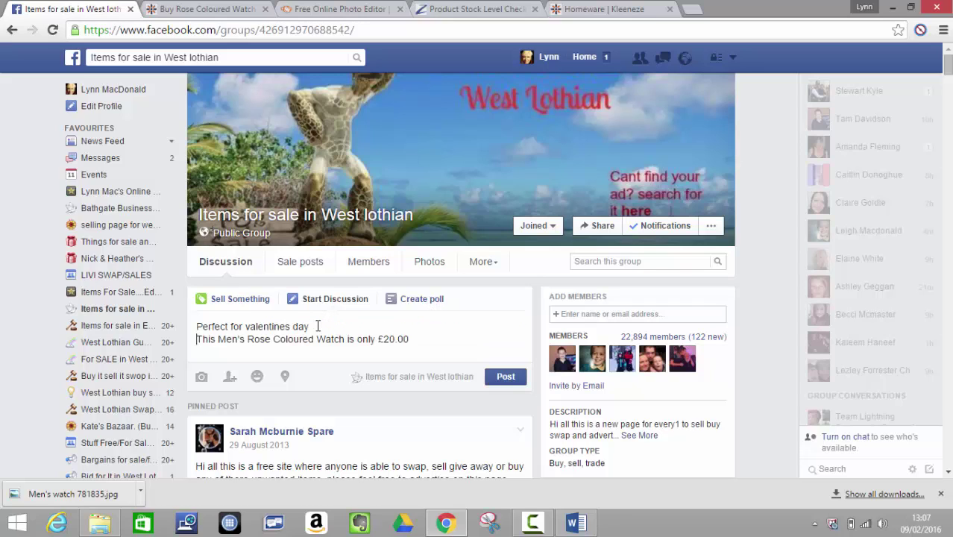
key("Return")
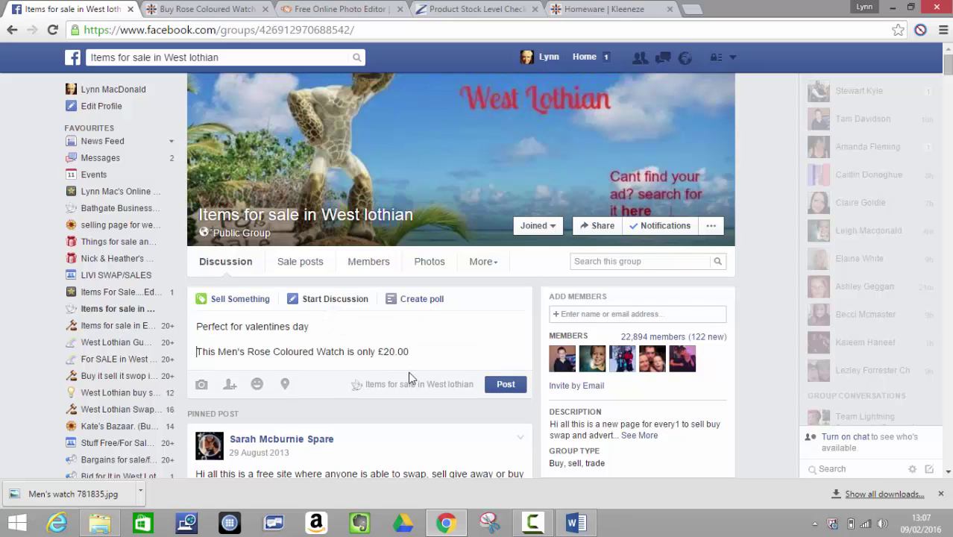
left_click(201, 384)
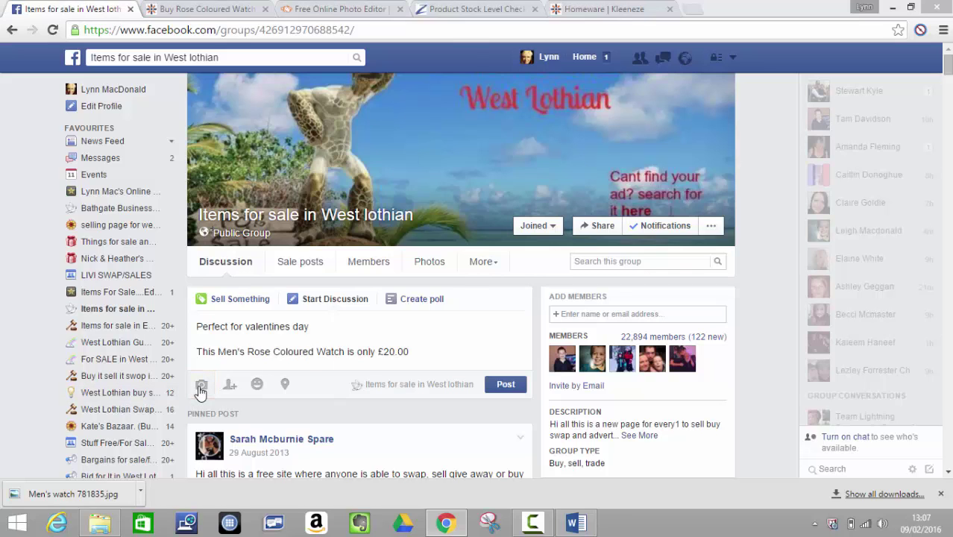
type("men")
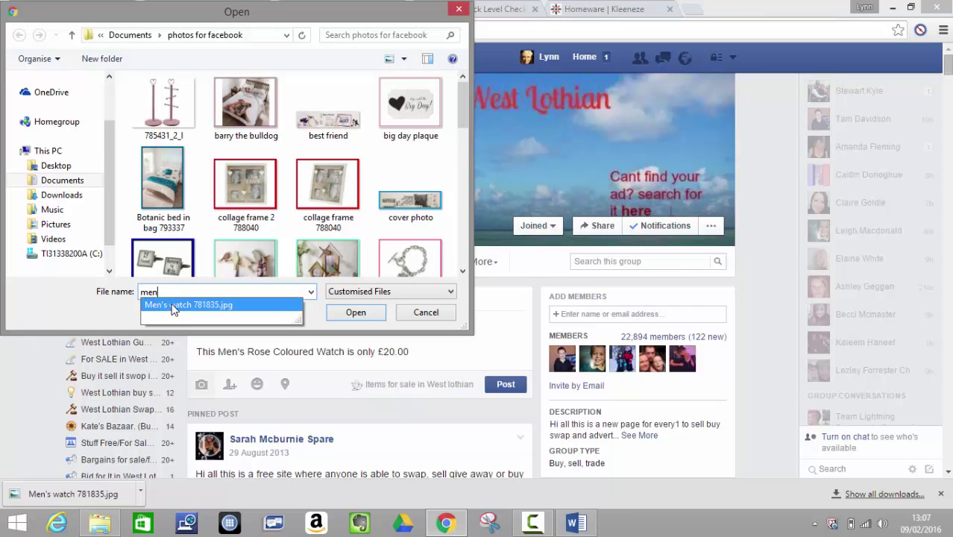
left_click(176, 305)
left_click(356, 313)
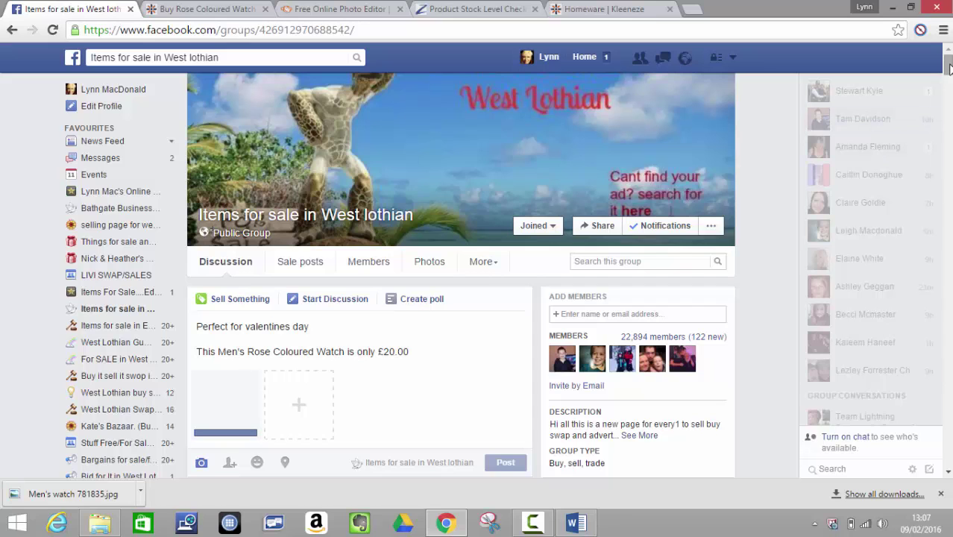
left_click_drag(949, 68, 949, 71)
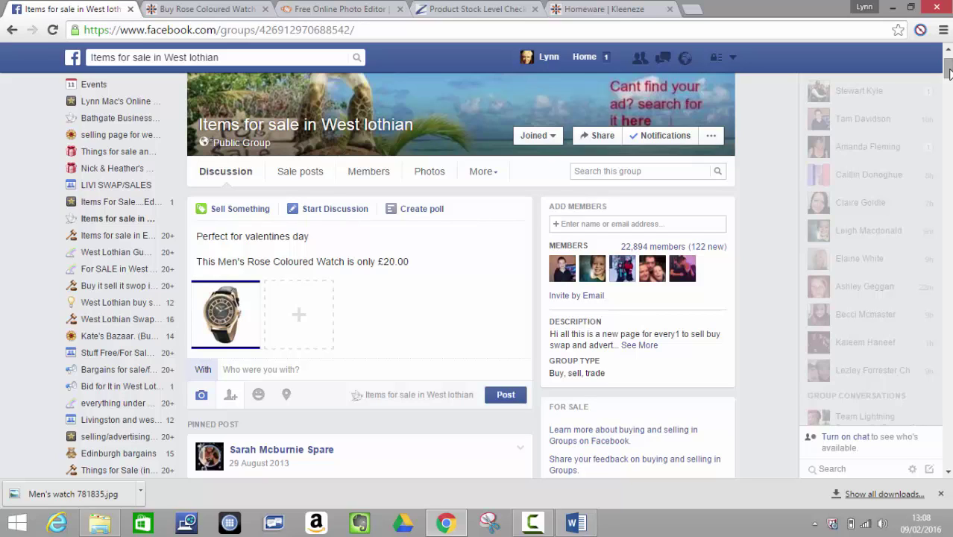
left_click(511, 395)
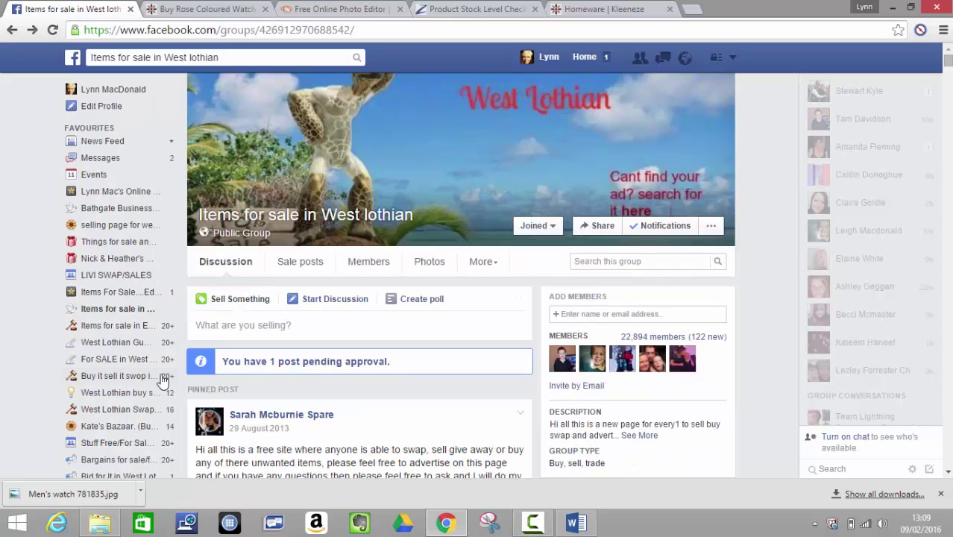
- Open West Lothian Gumtree, scroll its page, and briefly check the Word list of selling groups
left_click(115, 347)
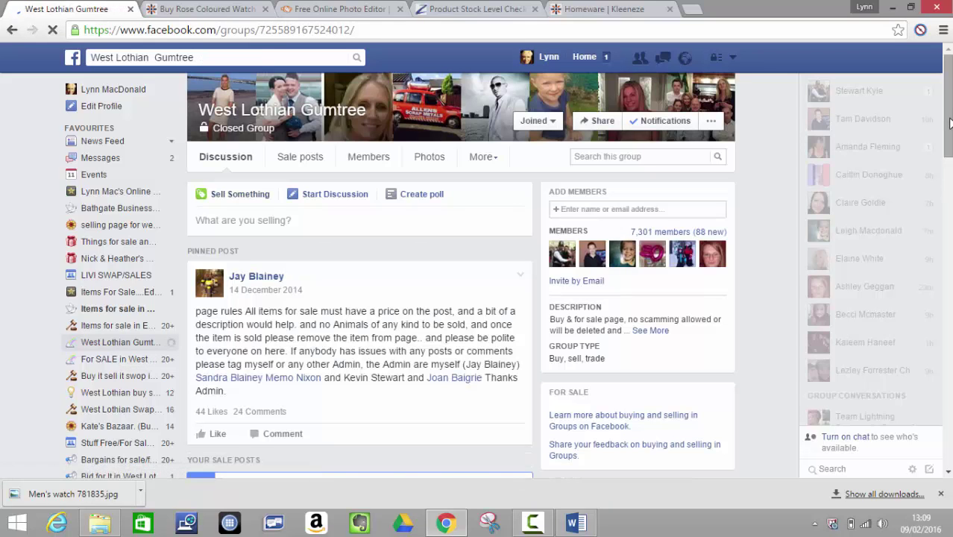
left_click_drag(949, 149, 950, 151)
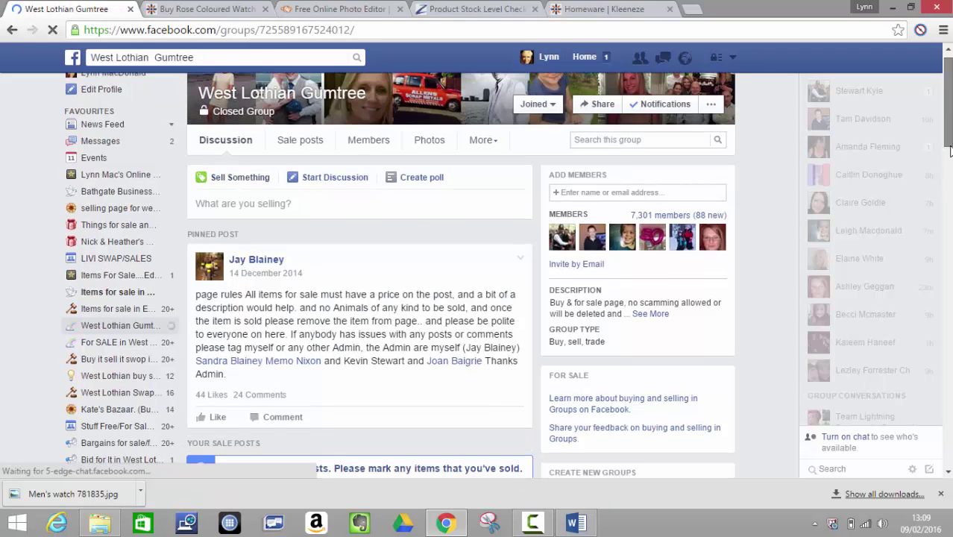
scroll(950, 151, "down", 4)
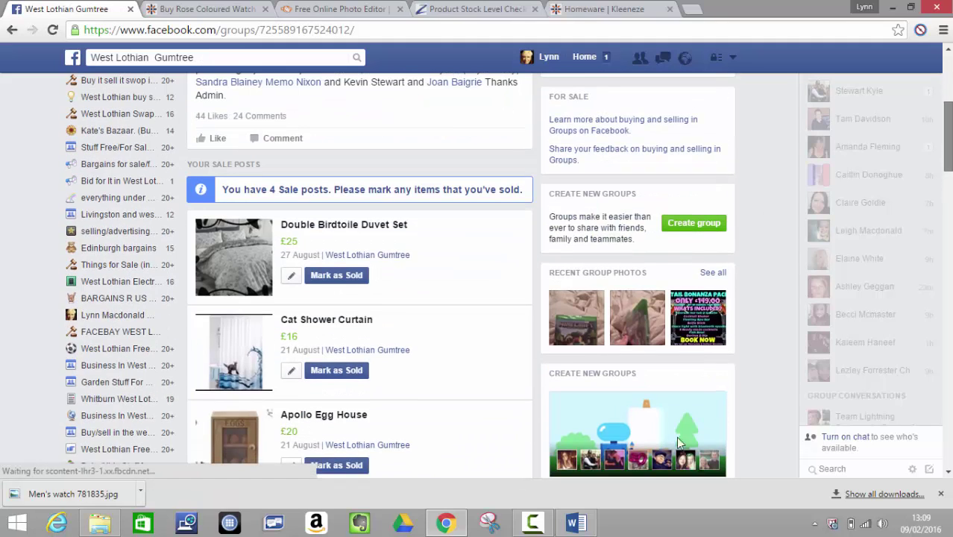
left_click(584, 526)
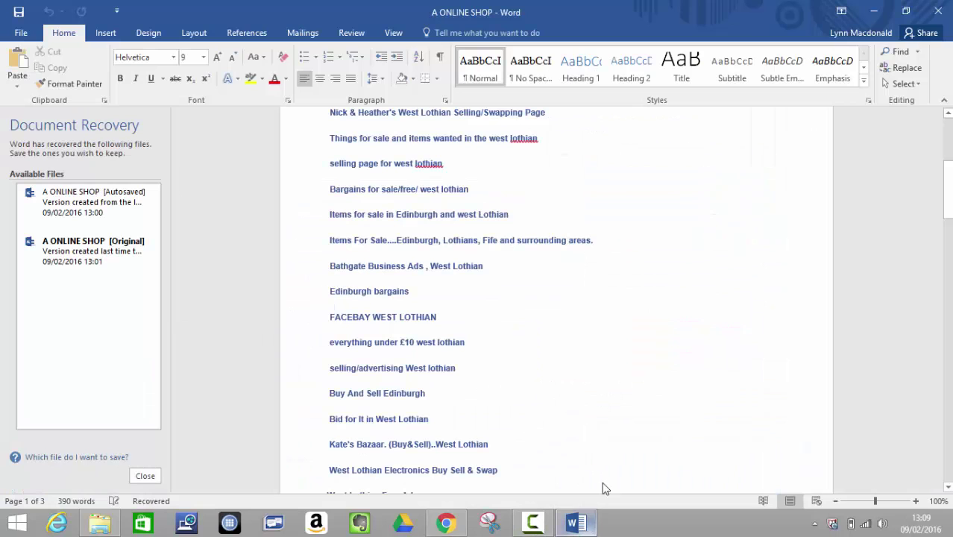
left_click(876, 11)
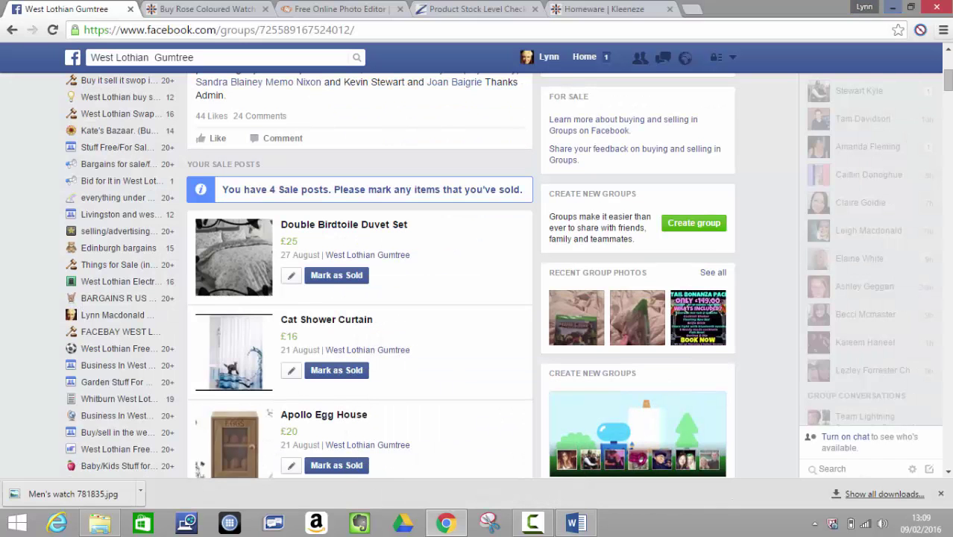
left_click_drag(948, 84, 949, 58)
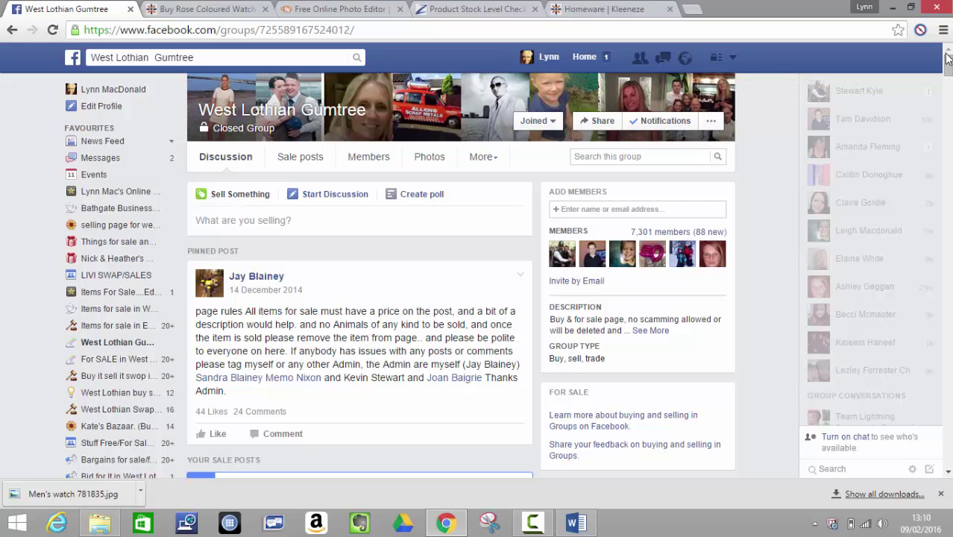
left_click(537, 525)
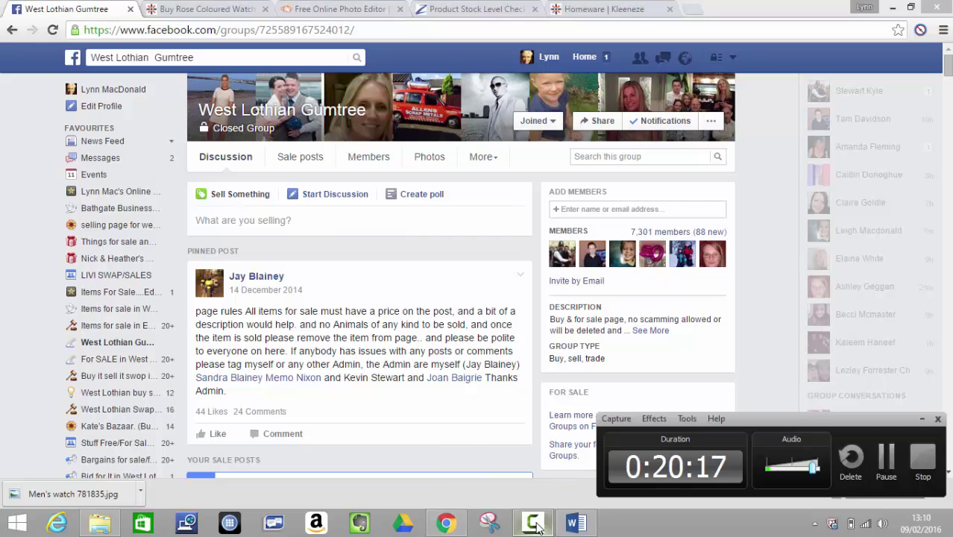